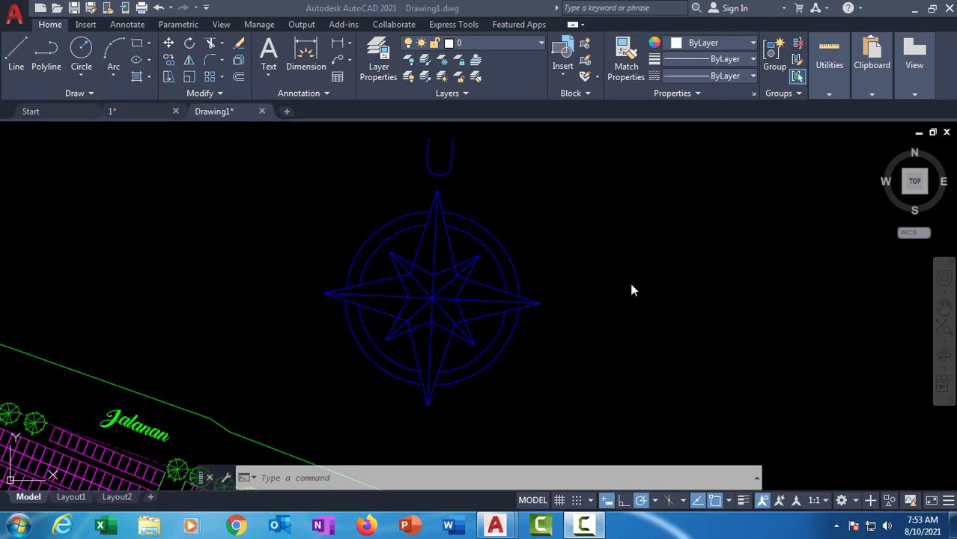
Step: Examine the grave-plot block enclosed by the Row 4 and Row 3 roads, including the plots at its southeast corner
{"action": "scroll", "coordinate": [602, 256], "scroll_direction": "down", "scroll_amount": 7}
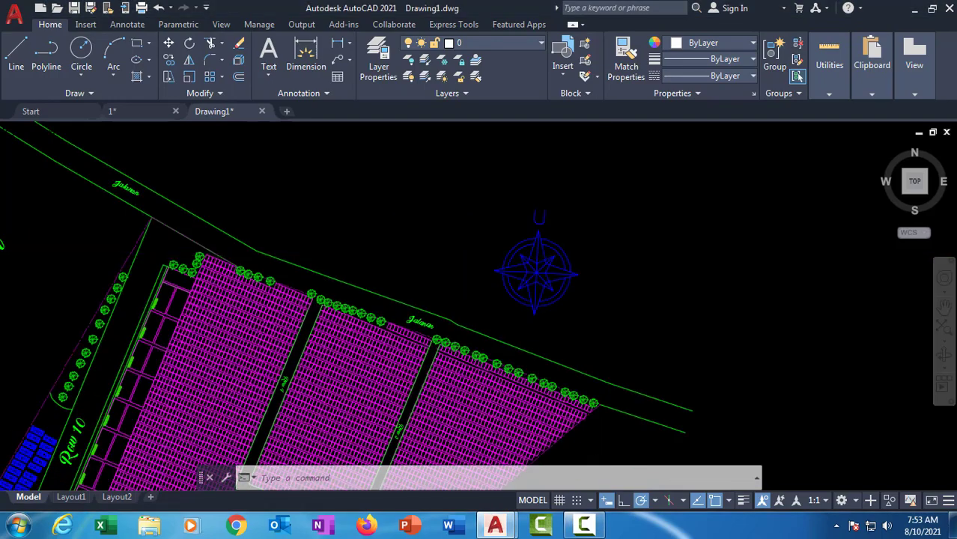
{"action": "middle_click_drag", "start_coordinate": [591, 267], "coordinate": [629, 125]}
{"action": "scroll", "coordinate": [466, 241], "scroll_direction": "up", "scroll_amount": 8}
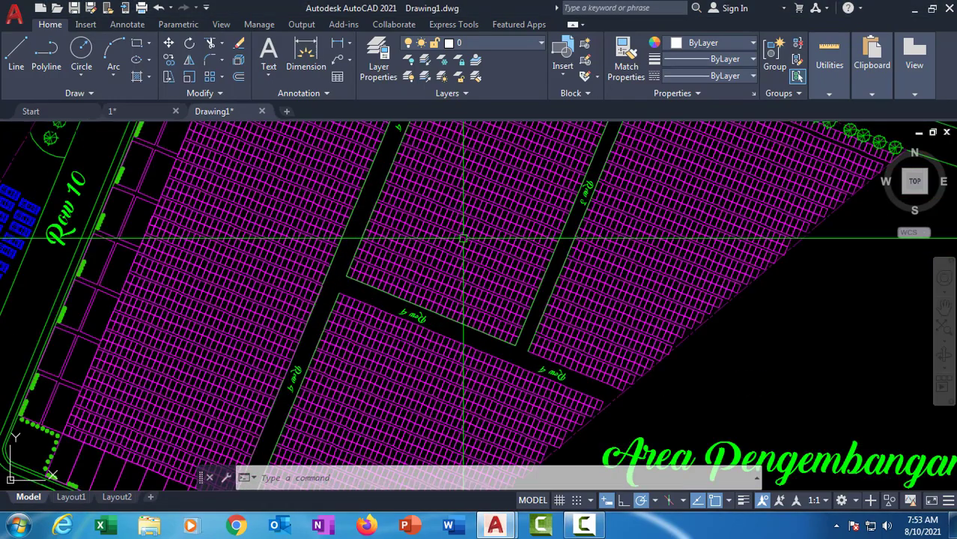
{"action": "scroll", "coordinate": [277, 283], "scroll_direction": "down", "scroll_amount": 5}
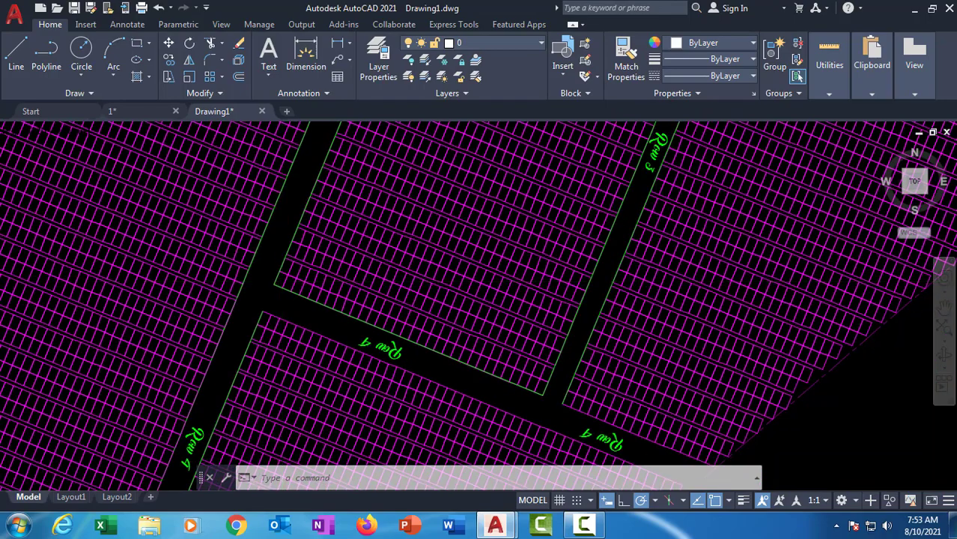
{"action": "scroll", "coordinate": [326, 291], "scroll_direction": "up", "scroll_amount": 5}
{"action": "middle_click_drag", "start_coordinate": [274, 304], "coordinate": [145, 260]}
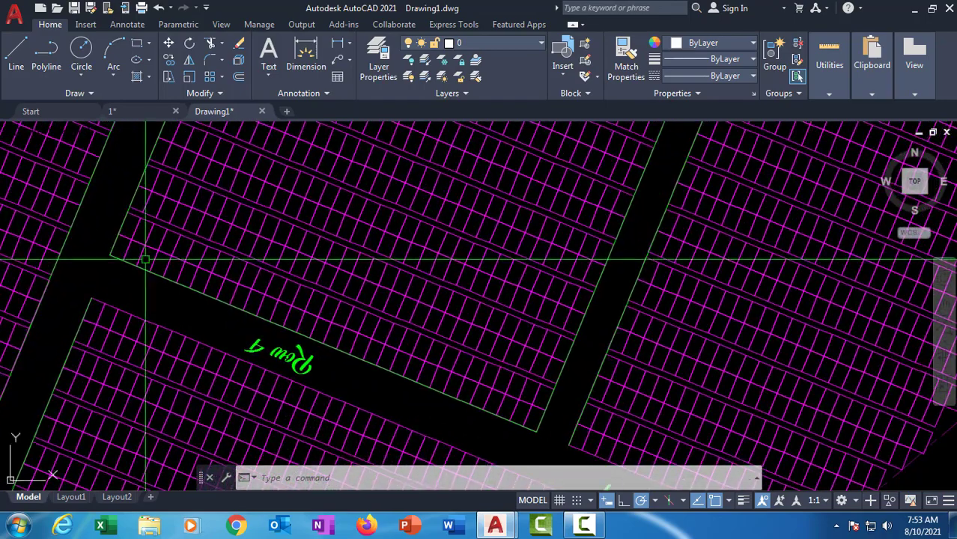
{"action": "scroll", "coordinate": [531, 406], "scroll_direction": "up", "scroll_amount": 3}
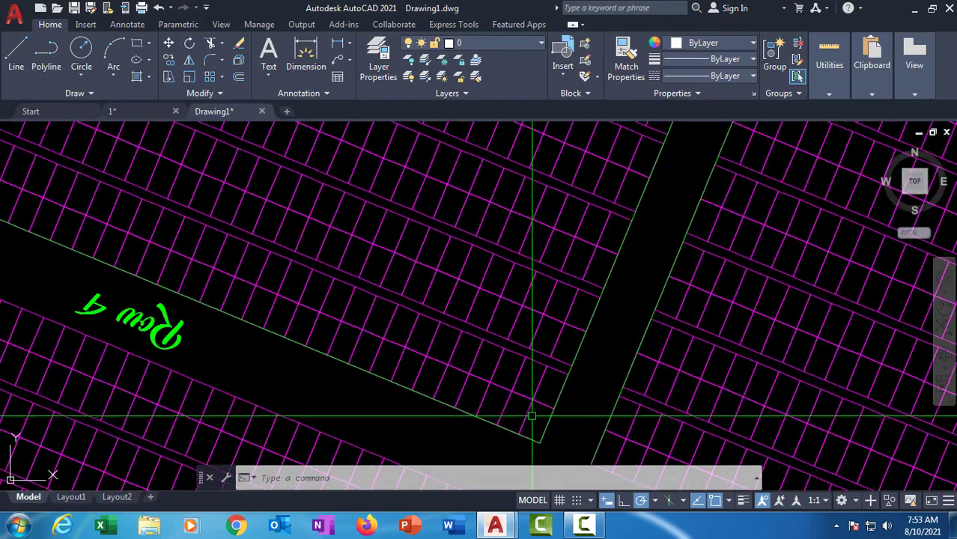
{"action": "left_click", "coordinate": [623, 421]}
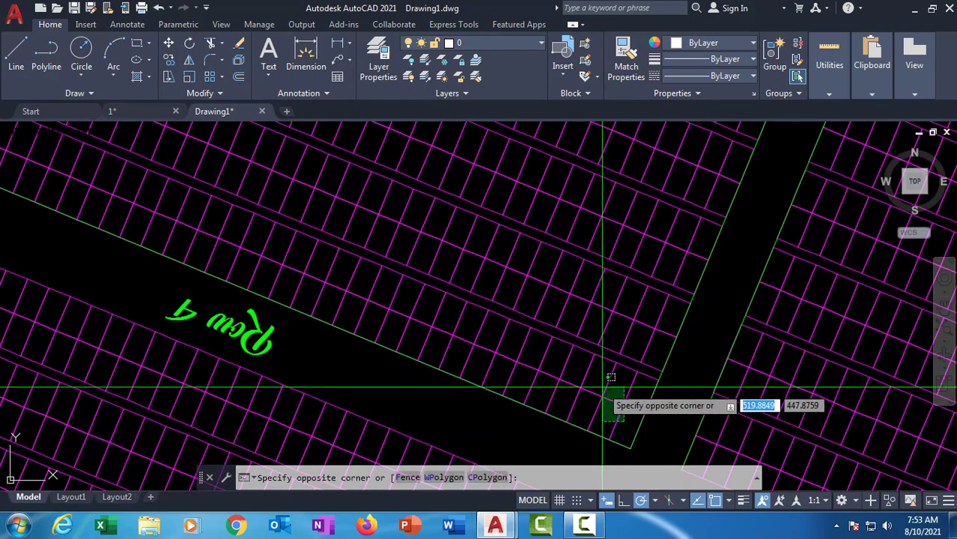
{"action": "left_click", "coordinate": [580, 381]}
{"action": "mouse_move", "coordinate": [581, 389]}
{"action": "middle_mouse_down"}
{"action": "mouse_move", "coordinate": [644, 384]}
{"action": "mouse_move", "coordinate": [589, 435]}
{"action": "middle_mouse_up"}
{"action": "key", "text": "Escape"}
{"action": "scroll", "coordinate": [636, 386], "scroll_direction": "down", "scroll_amount": 4}
{"action": "scroll", "coordinate": [608, 375], "scroll_direction": "up", "scroll_amount": 2}
{"action": "middle_click_drag", "start_coordinate": [608, 375], "coordinate": [558, 410]}
{"action": "scroll", "coordinate": [543, 388], "scroll_direction": "down", "scroll_amount": 4}
{"action": "middle_click_drag", "start_coordinate": [505, 366], "coordinate": [422, 380]}
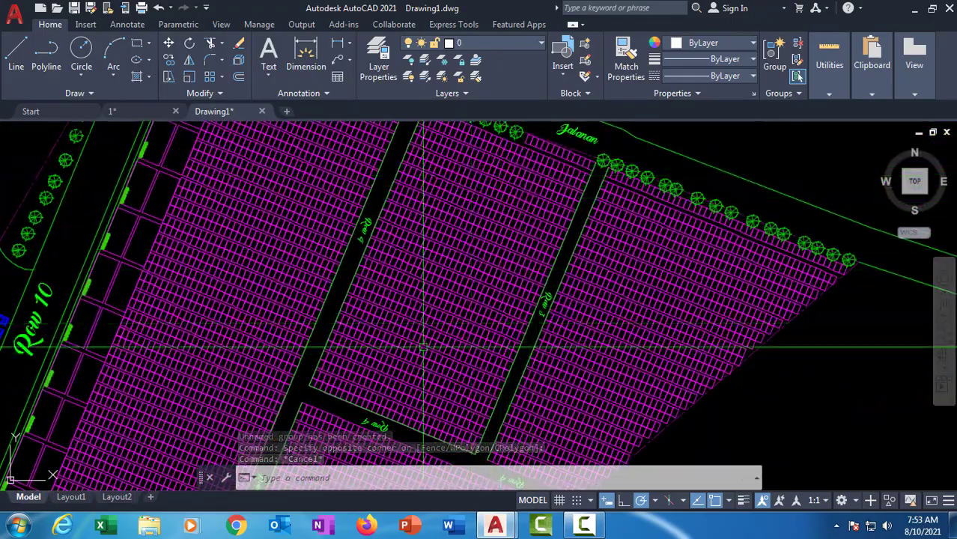
Step: Inspect the row of plots along the short Row 4 road from one corner of the middle block to the other
{"action": "middle_click_drag", "start_coordinate": [393, 345], "coordinate": [440, 227]}
{"action": "scroll", "coordinate": [364, 256], "scroll_direction": "up", "scroll_amount": 6}
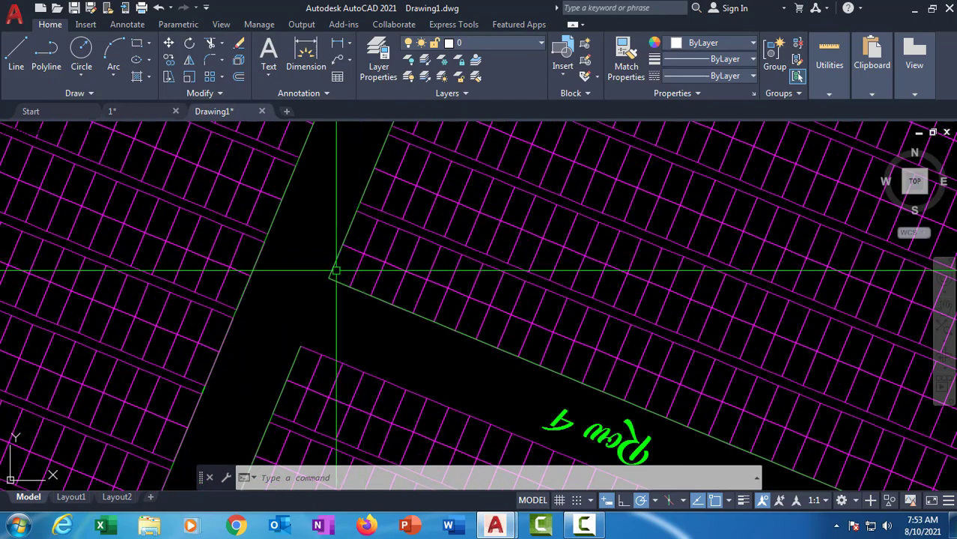
{"action": "mouse_move", "coordinate": [335, 271]}
{"action": "middle_mouse_down"}
{"action": "mouse_move", "coordinate": [284, 216]}
{"action": "mouse_move", "coordinate": [273, 226]}
{"action": "mouse_move", "coordinate": [113, 219]}
{"action": "middle_mouse_up"}
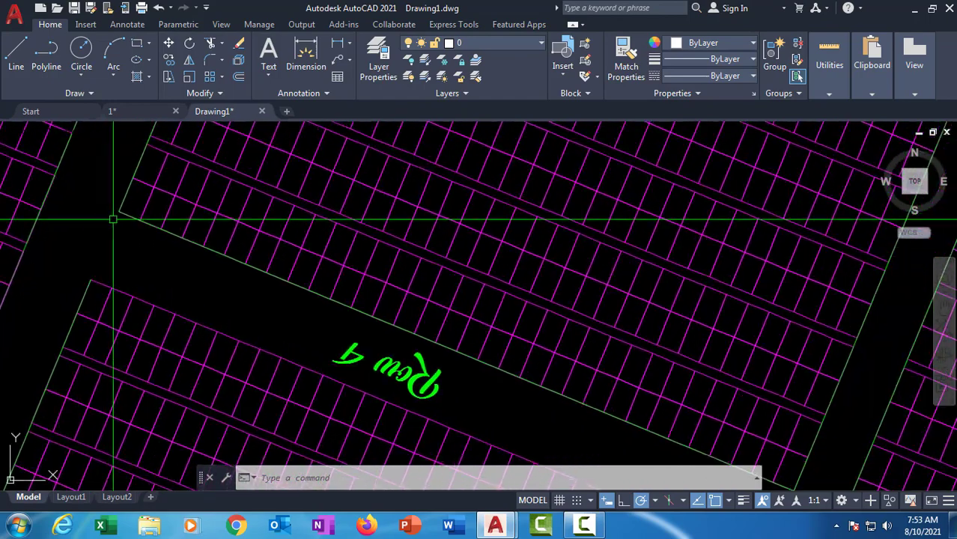
{"action": "scroll", "coordinate": [113, 218], "scroll_direction": "down", "scroll_amount": 6}
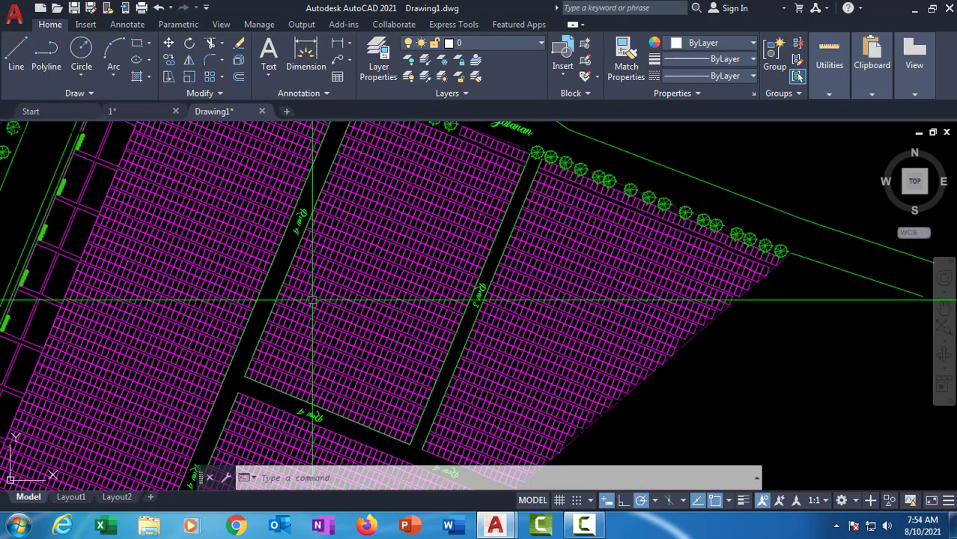
{"action": "scroll", "coordinate": [310, 388], "scroll_direction": "up", "scroll_amount": 3}
{"action": "middle_click_drag", "start_coordinate": [311, 381], "coordinate": [331, 320]}
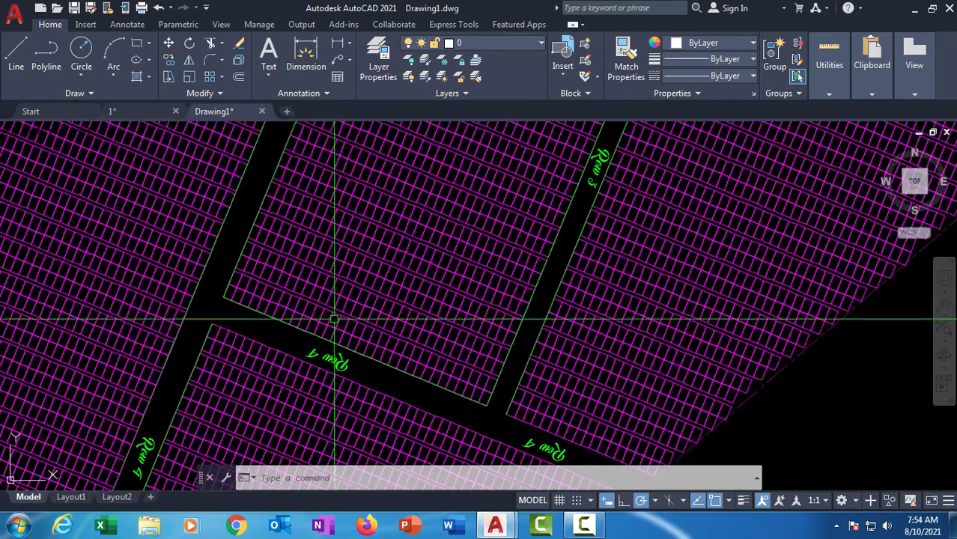
{"action": "scroll", "coordinate": [315, 330], "scroll_direction": "up", "scroll_amount": 2}
{"action": "scroll", "coordinate": [316, 328], "scroll_direction": "up", "scroll_amount": 2}
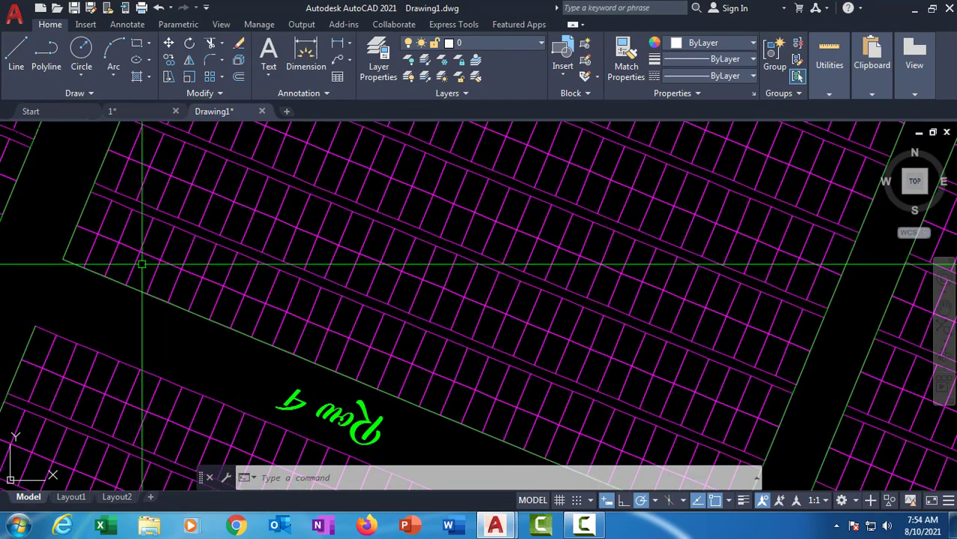
{"action": "middle_click_drag", "start_coordinate": [490, 345], "coordinate": [410, 276]}
{"action": "scroll", "coordinate": [544, 357], "scroll_direction": "down", "scroll_amount": 4}
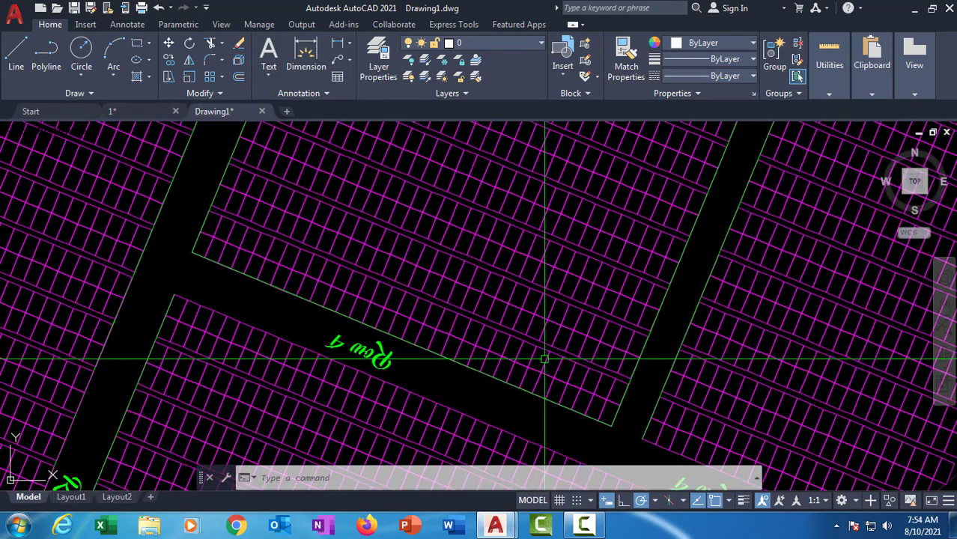
{"action": "middle_click_drag", "start_coordinate": [578, 392], "coordinate": [570, 434]}
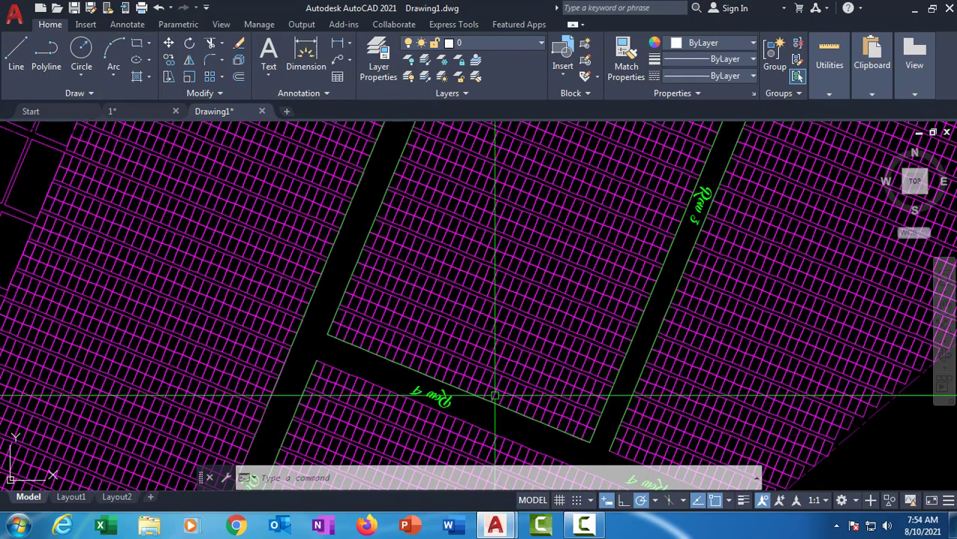
Step: Review the middle plot block from the tree-lined Jalanan edge down to the Row 4 junction
{"action": "scroll", "coordinate": [339, 340], "scroll_direction": "down", "scroll_amount": 4}
{"action": "scroll", "coordinate": [551, 215], "scroll_direction": "up", "scroll_amount": 5}
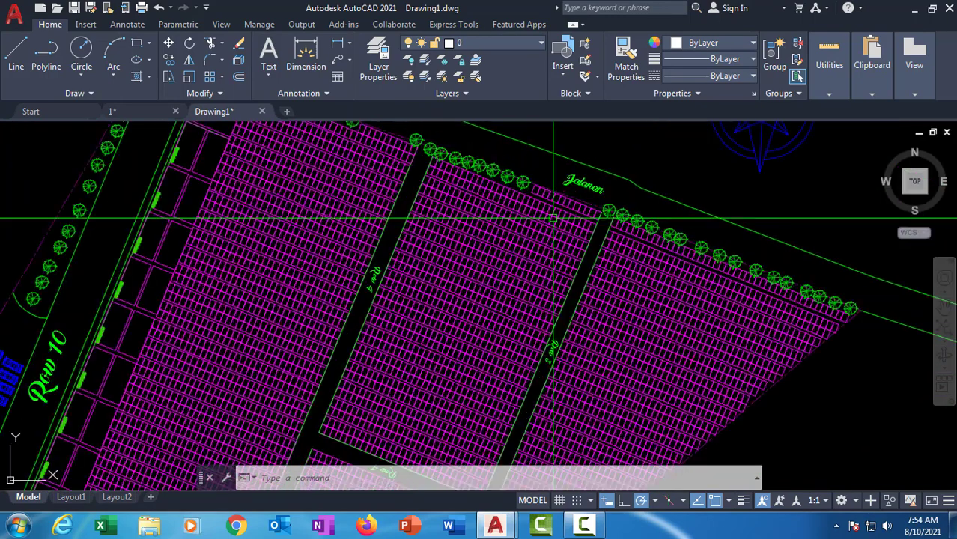
{"action": "scroll", "coordinate": [487, 254], "scroll_direction": "down", "scroll_amount": 4}
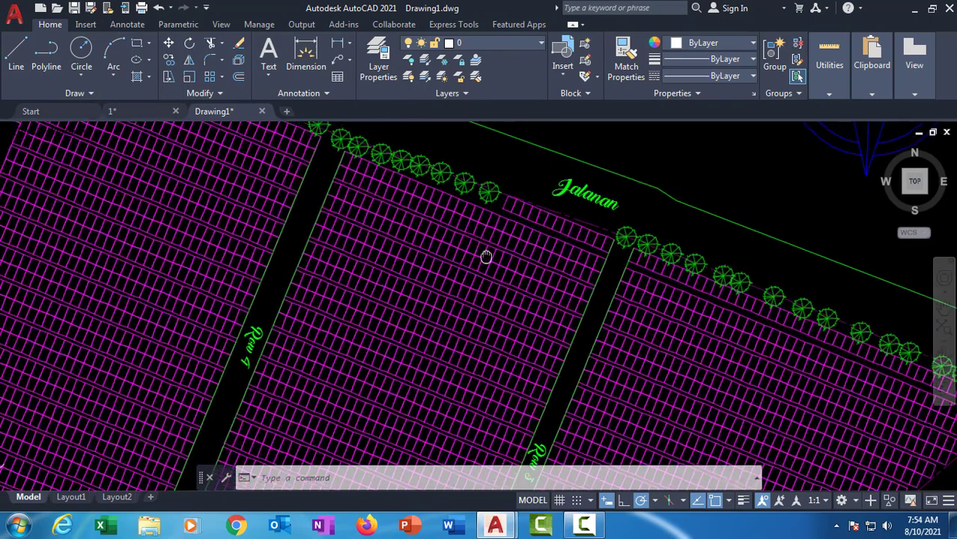
{"action": "middle_click_drag", "start_coordinate": [276, 398], "coordinate": [299, 305]}
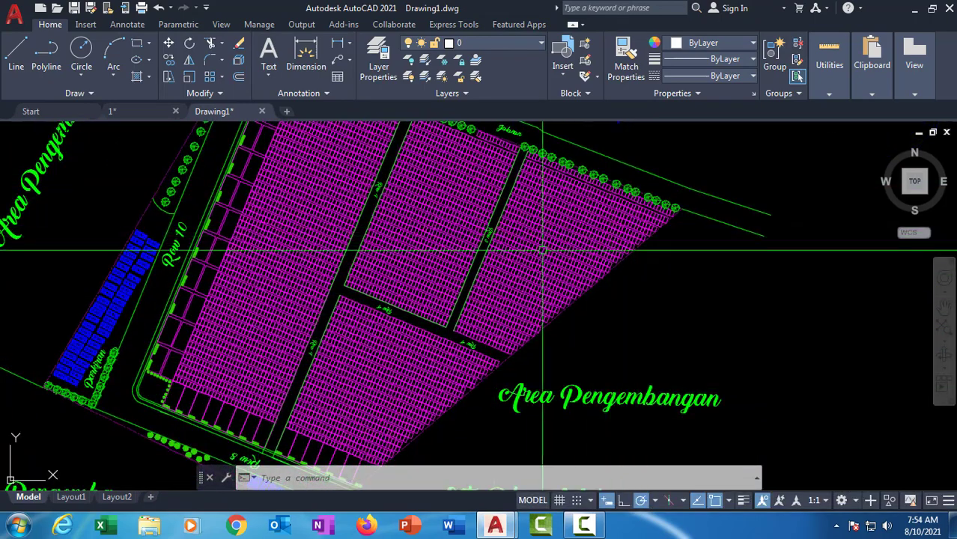
{"action": "scroll", "coordinate": [345, 284], "scroll_direction": "up", "scroll_amount": 5}
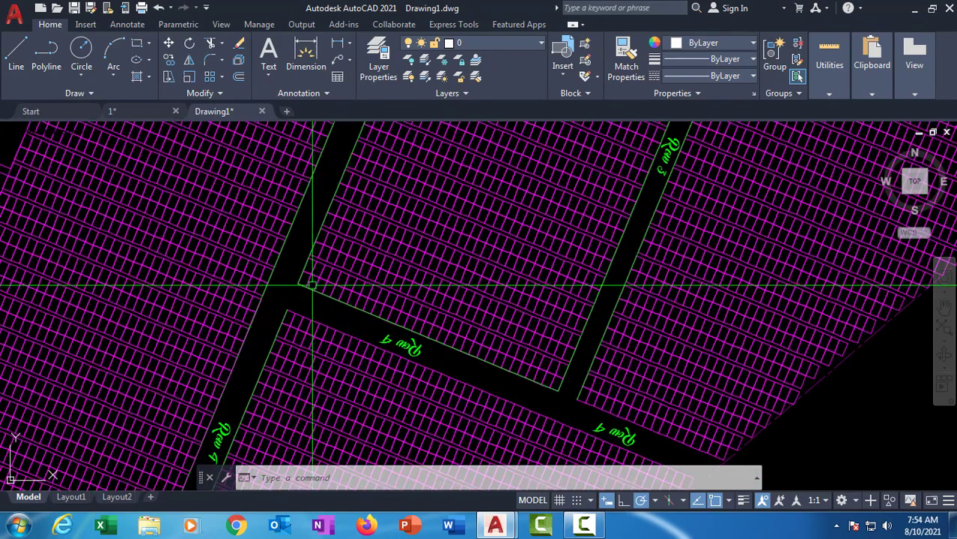
{"action": "scroll", "coordinate": [312, 285], "scroll_direction": "up", "scroll_amount": 2}
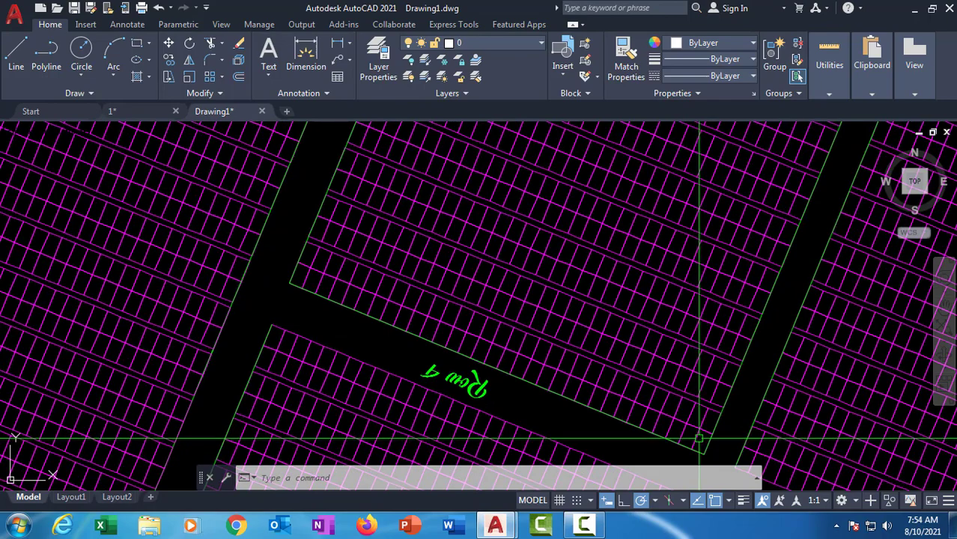
{"action": "scroll", "coordinate": [622, 389], "scroll_direction": "down", "scroll_amount": 2}
{"action": "middle_click_drag", "start_coordinate": [559, 366], "coordinate": [555, 406]}
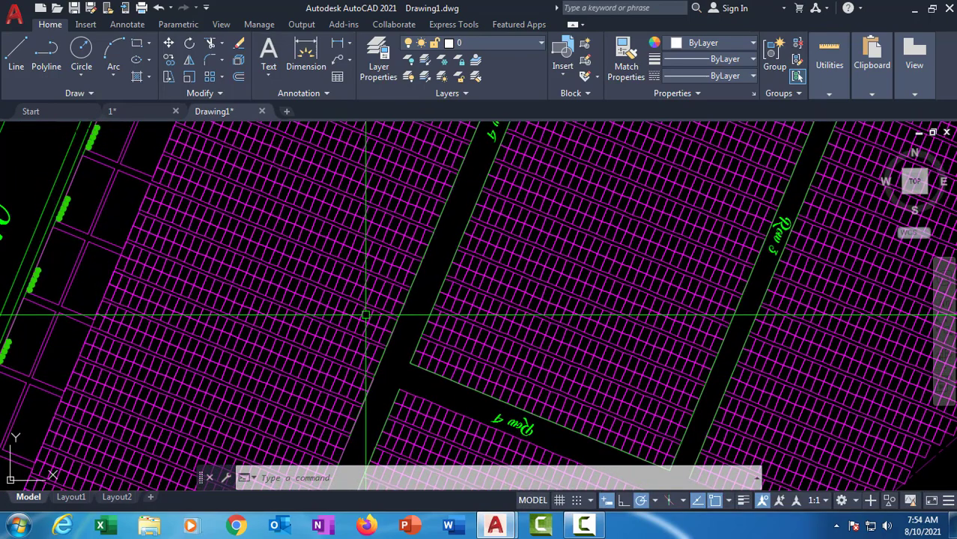
{"action": "mouse_move", "coordinate": [473, 343]}
{"action": "middle_mouse_down"}
{"action": "mouse_move", "coordinate": [359, 319]}
{"action": "mouse_move", "coordinate": [345, 304]}
{"action": "middle_mouse_up"}
{"action": "scroll", "coordinate": [542, 416], "scroll_direction": "up", "scroll_amount": 2}
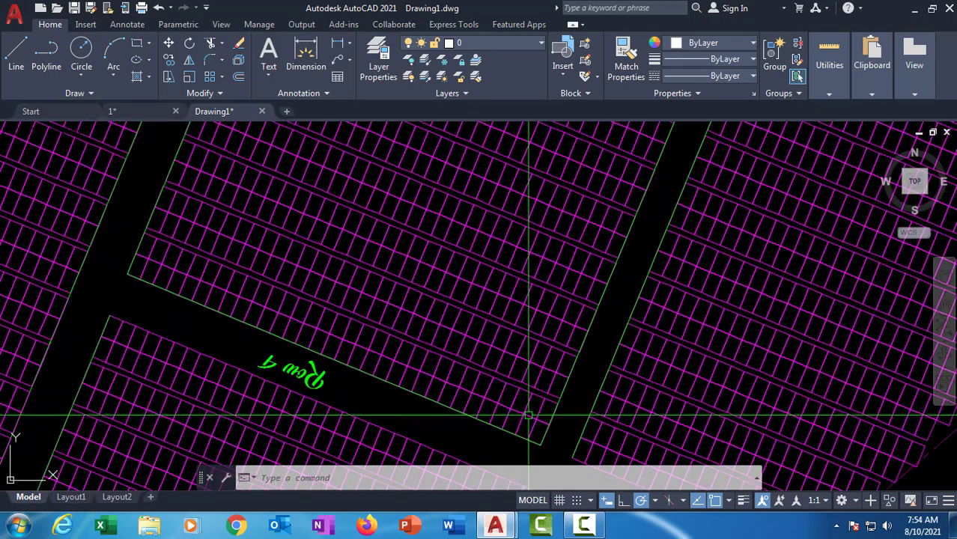
Step: Compare the plot blocks on both sides of the long Row 4 road and Row 3
{"action": "scroll", "coordinate": [520, 368], "scroll_direction": "down", "scroll_amount": 4}
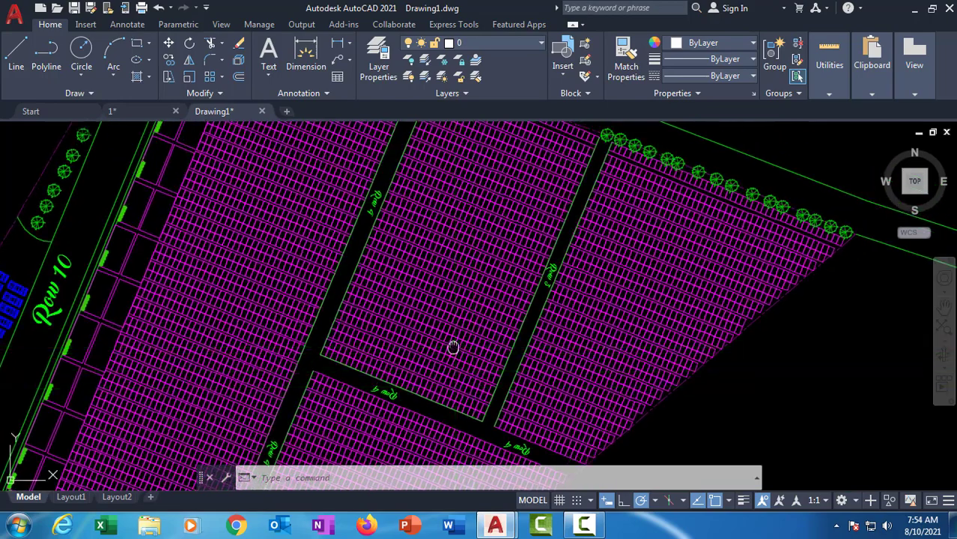
{"action": "middle_click_drag", "start_coordinate": [453, 348], "coordinate": [449, 408]}
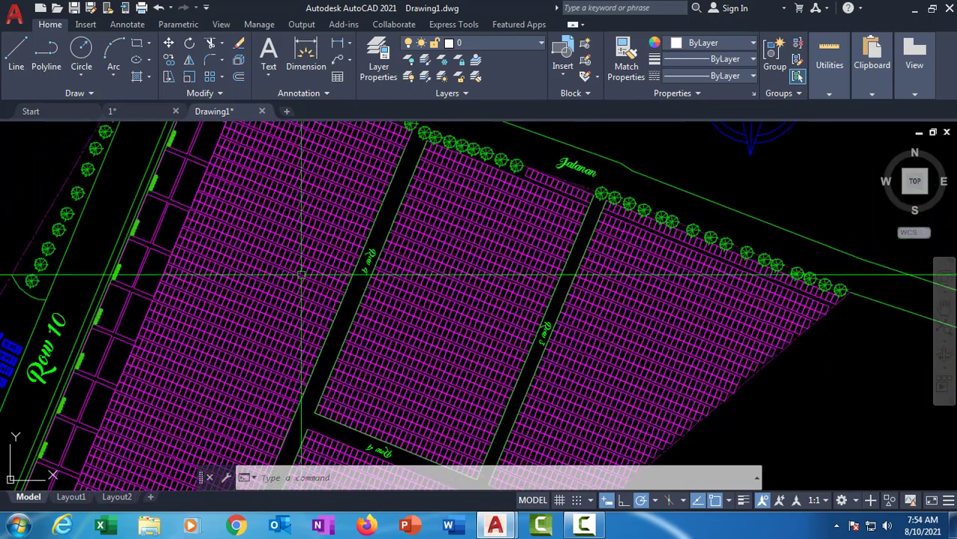
{"action": "middle_click_drag", "start_coordinate": [296, 250], "coordinate": [287, 295]}
{"action": "mouse_move", "coordinate": [497, 271]}
{"action": "middle_mouse_down"}
{"action": "mouse_move", "coordinate": [459, 267]}
{"action": "mouse_move", "coordinate": [446, 224]}
{"action": "middle_mouse_up"}
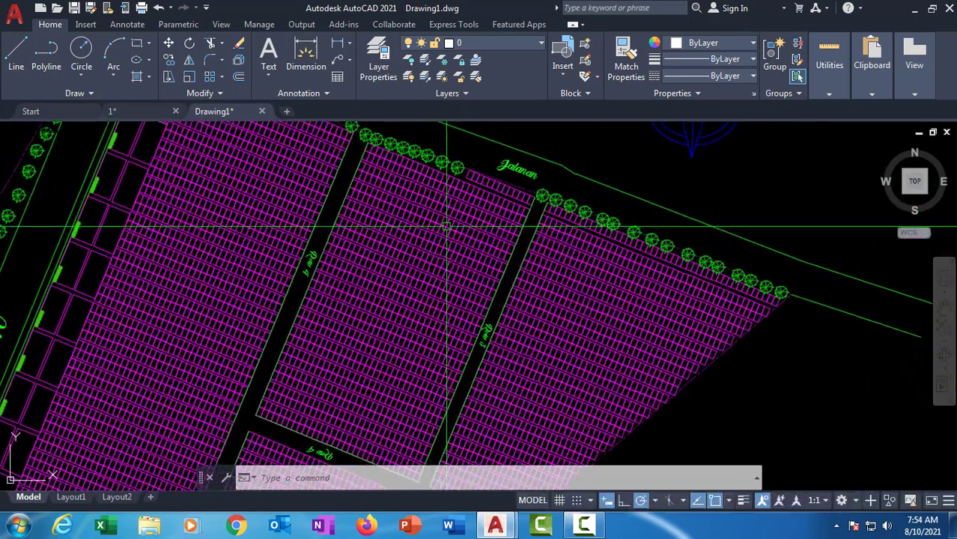
{"action": "scroll", "coordinate": [442, 251], "scroll_direction": "down", "scroll_amount": 2}
{"action": "mouse_move", "coordinate": [435, 290]}
{"action": "middle_mouse_down"}
{"action": "mouse_move", "coordinate": [433, 235]}
{"action": "mouse_move", "coordinate": [448, 218]}
{"action": "middle_mouse_up"}
{"action": "mouse_move", "coordinate": [368, 263]}
{"action": "middle_mouse_down"}
{"action": "mouse_move", "coordinate": [449, 263]}
{"action": "mouse_move", "coordinate": [290, 320]}
{"action": "middle_mouse_up"}
{"action": "scroll", "coordinate": [415, 361], "scroll_direction": "up", "scroll_amount": 4}
{"action": "middle_click_drag", "start_coordinate": [415, 376], "coordinate": [359, 330]}
Step: Examine the blocks beside Area Pengembangan, from the eastern end of Row 4 up to the tree line
{"action": "scroll", "coordinate": [405, 300], "scroll_direction": "down", "scroll_amount": 1}
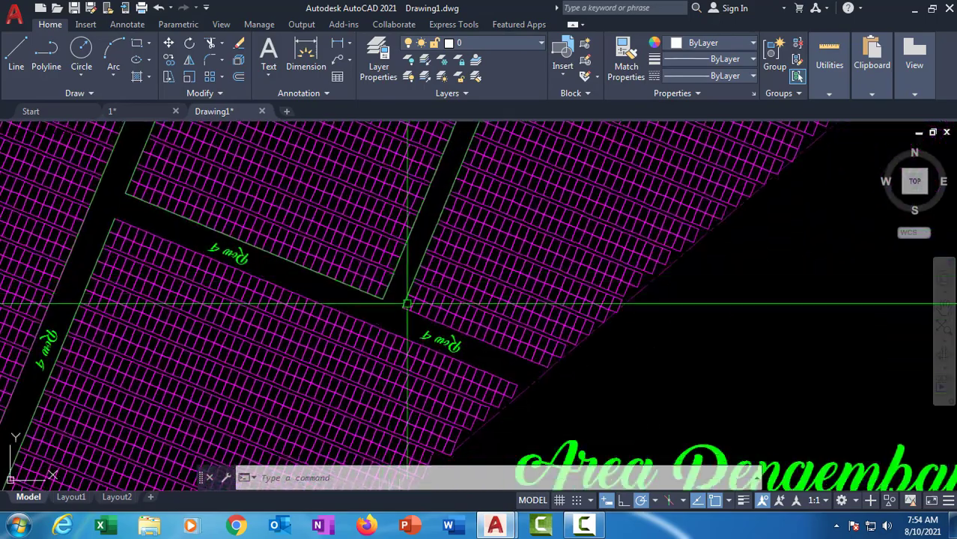
{"action": "scroll", "coordinate": [473, 355], "scroll_direction": "down", "scroll_amount": 2}
{"action": "scroll", "coordinate": [471, 356], "scroll_direction": "up", "scroll_amount": 3}
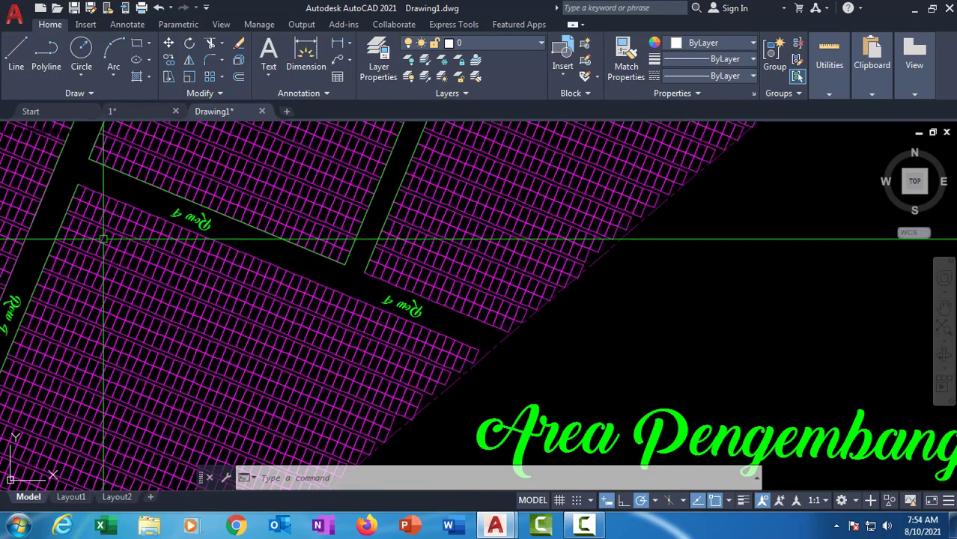
{"action": "scroll", "coordinate": [126, 244], "scroll_direction": "down", "scroll_amount": 2}
{"action": "middle_click_drag", "start_coordinate": [177, 272], "coordinate": [231, 368]}
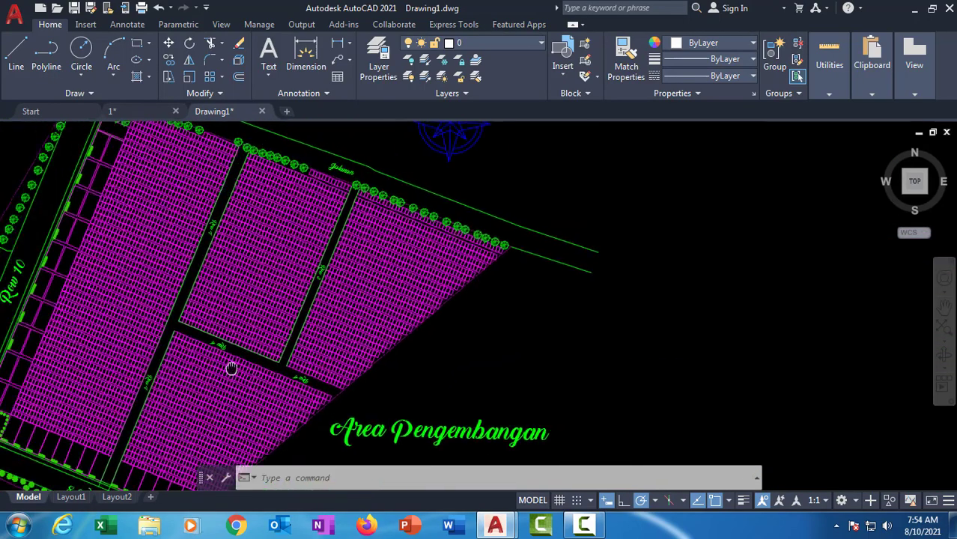
{"action": "middle_click_drag", "start_coordinate": [278, 311], "coordinate": [301, 348]}
{"action": "scroll", "coordinate": [293, 263], "scroll_direction": "up", "scroll_amount": 3}
{"action": "scroll", "coordinate": [307, 280], "scroll_direction": "up", "scroll_amount": 2}
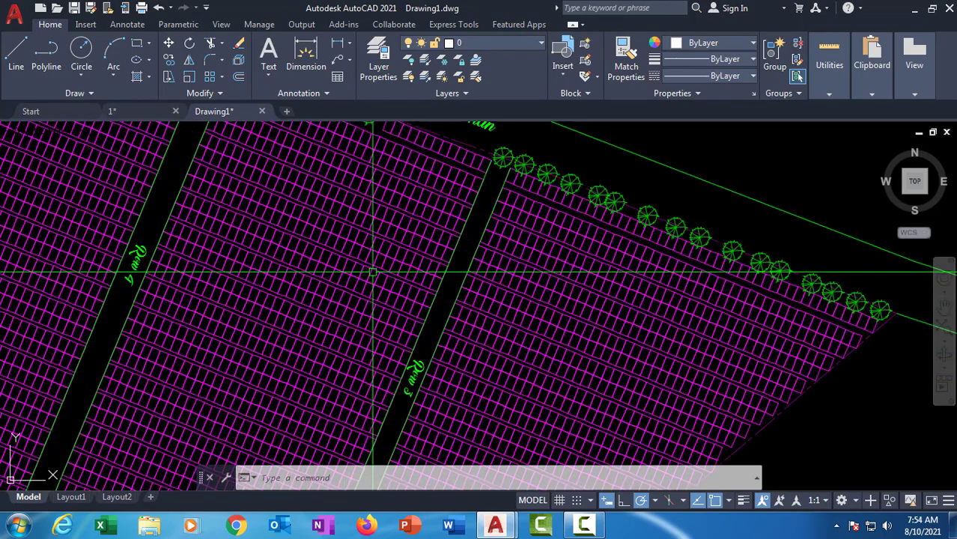
{"action": "scroll", "coordinate": [372, 272], "scroll_direction": "down", "scroll_amount": 3}
{"action": "scroll", "coordinate": [365, 330], "scroll_direction": "up", "scroll_amount": 3}
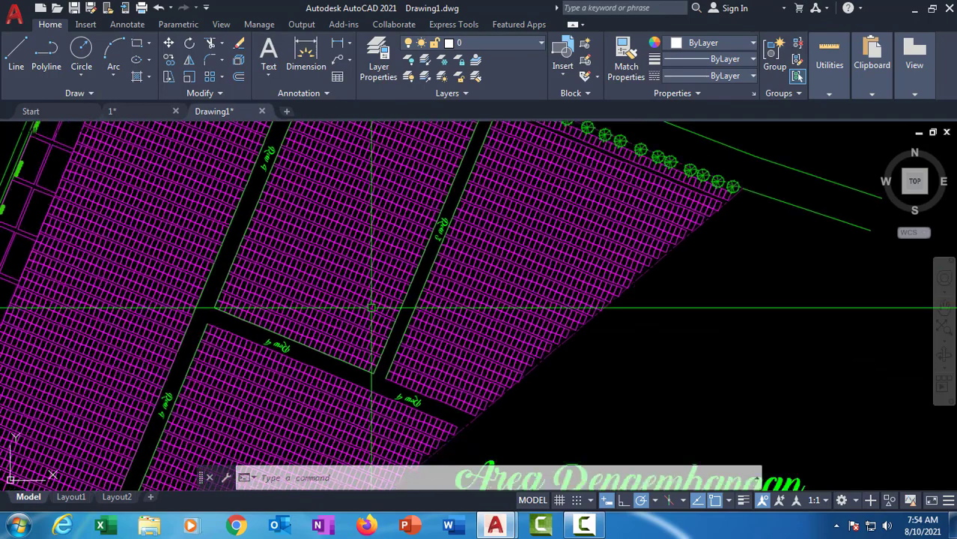
Step: Inspect the single grave plot at the middle block's southeast corner by selecting it, and clear the selection
{"action": "scroll", "coordinate": [357, 343], "scroll_direction": "up", "scroll_amount": 5}
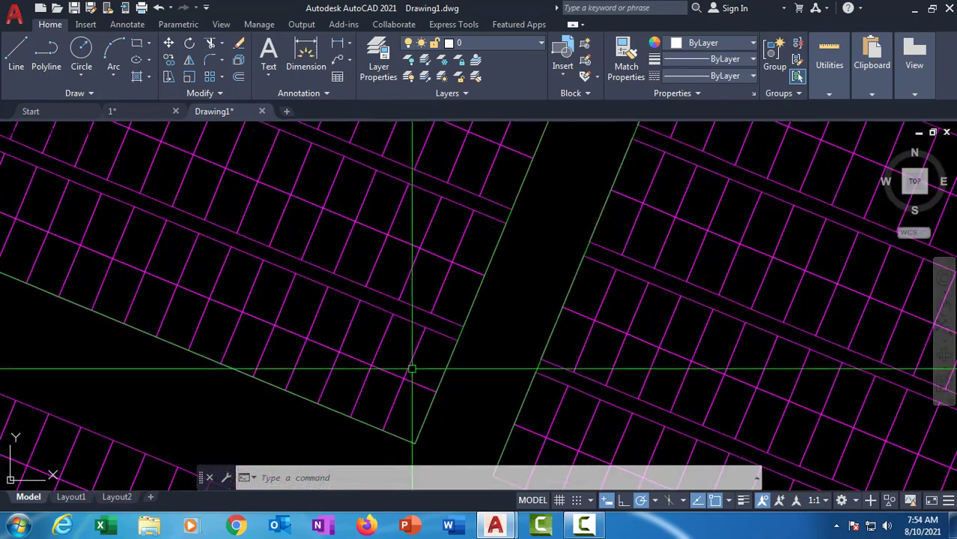
{"action": "scroll", "coordinate": [434, 334], "scroll_direction": "down", "scroll_amount": 3}
{"action": "scroll", "coordinate": [438, 315], "scroll_direction": "up", "scroll_amount": 3}
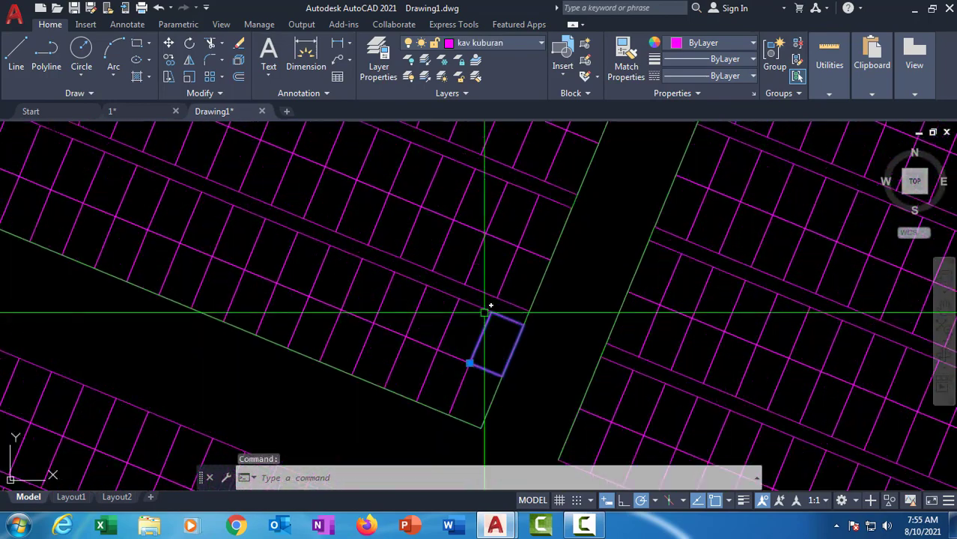
{"action": "key", "text": "Escape"}
{"action": "key", "text": "Escape"}
{"action": "scroll", "coordinate": [487, 305], "scroll_direction": "up", "scroll_amount": 2}
{"action": "left_click", "coordinate": [501, 298]}
{"action": "scroll", "coordinate": [503, 299], "scroll_direction": "down", "scroll_amount": 3}
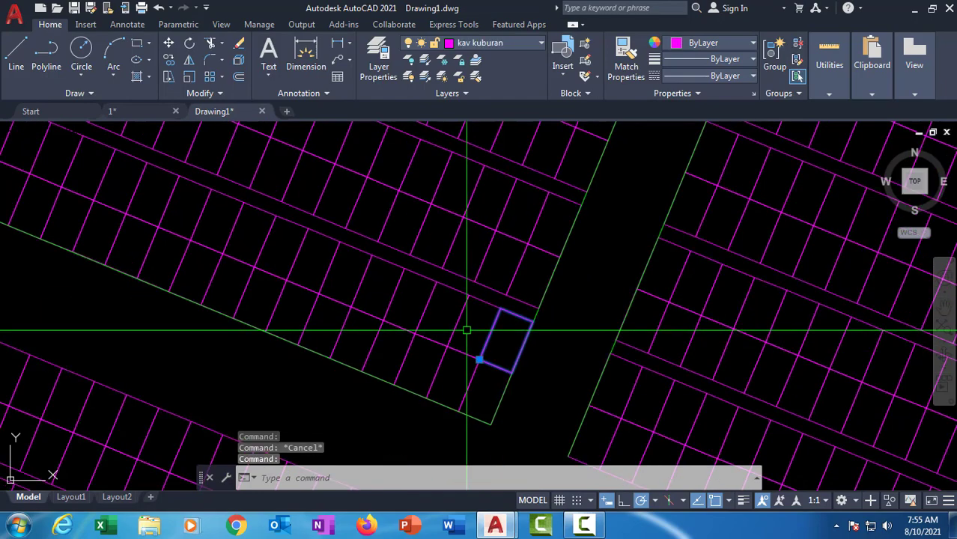
{"action": "scroll", "coordinate": [464, 295], "scroll_direction": "up", "scroll_amount": 4}
{"action": "scroll", "coordinate": [470, 289], "scroll_direction": "down", "scroll_amount": 8}
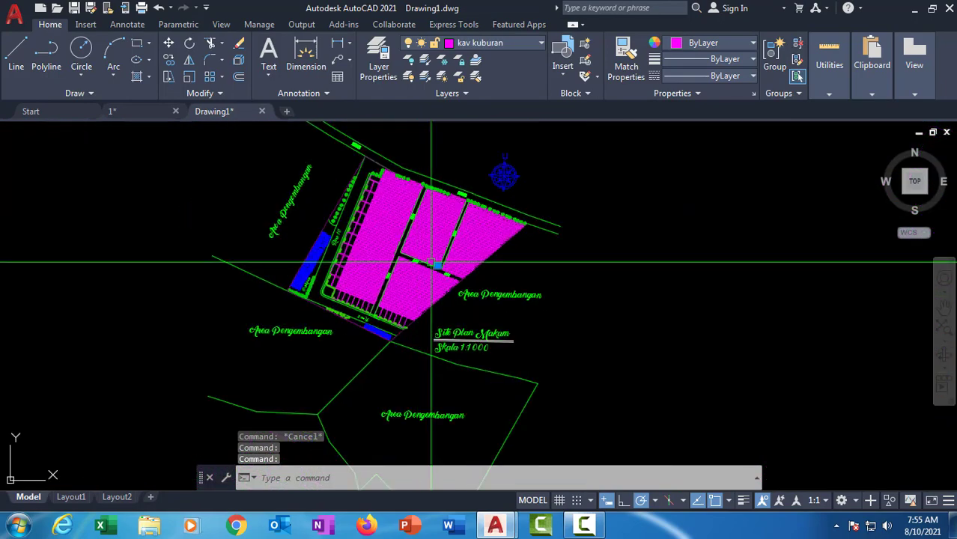
{"action": "scroll", "coordinate": [449, 225], "scroll_direction": "up", "scroll_amount": 3}
{"action": "key", "text": "Escape"}
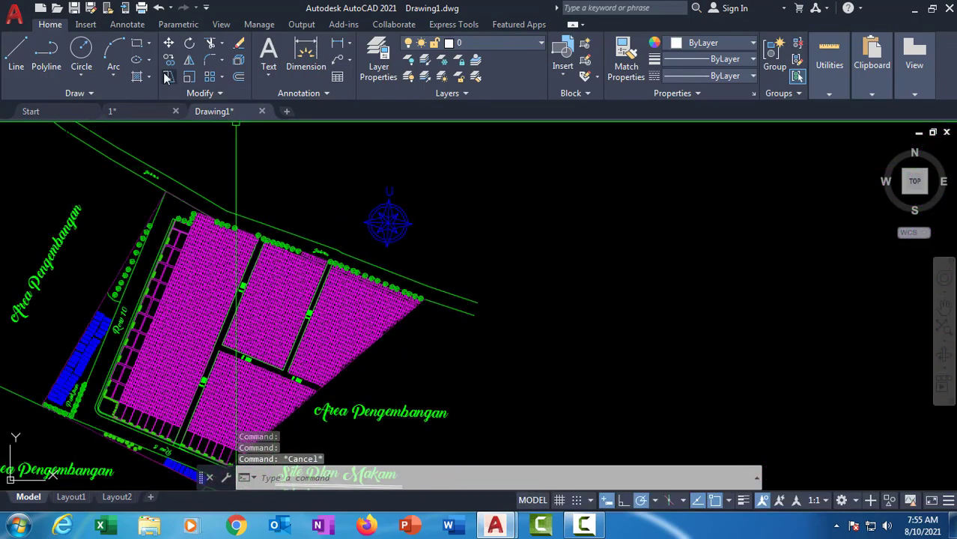
Step: Draw a large rectangular frame in the empty space east of the site plan
{"action": "middle_click_drag", "start_coordinate": [558, 253], "coordinate": [466, 49]}
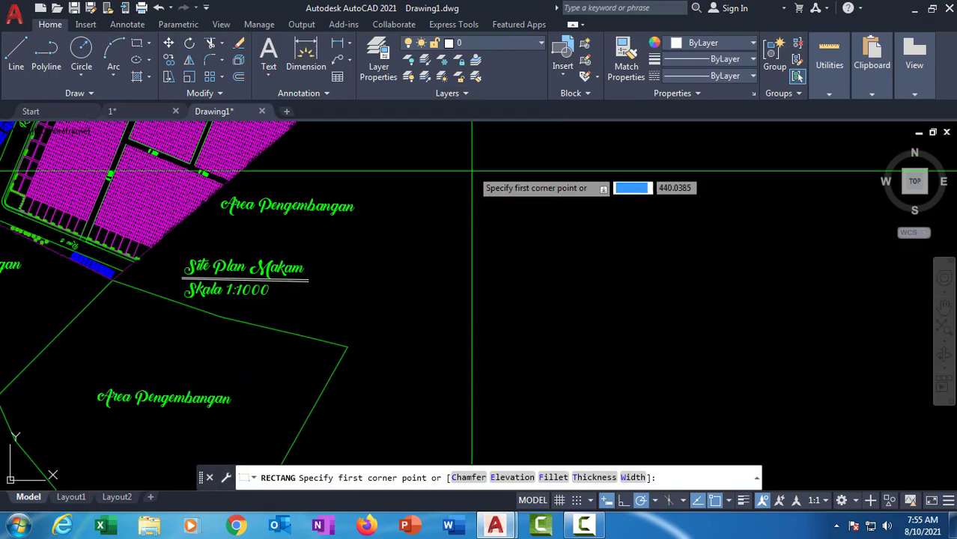
{"action": "middle_click_drag", "start_coordinate": [463, 280], "coordinate": [290, 325]}
{"action": "middle_click_drag", "start_coordinate": [353, 241], "coordinate": [280, 348]}
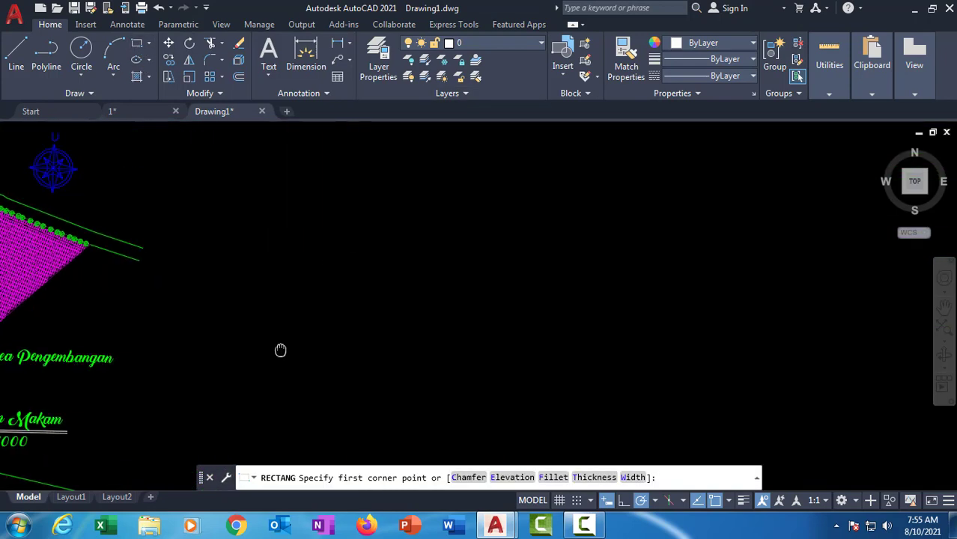
{"action": "left_click", "coordinate": [313, 195]}
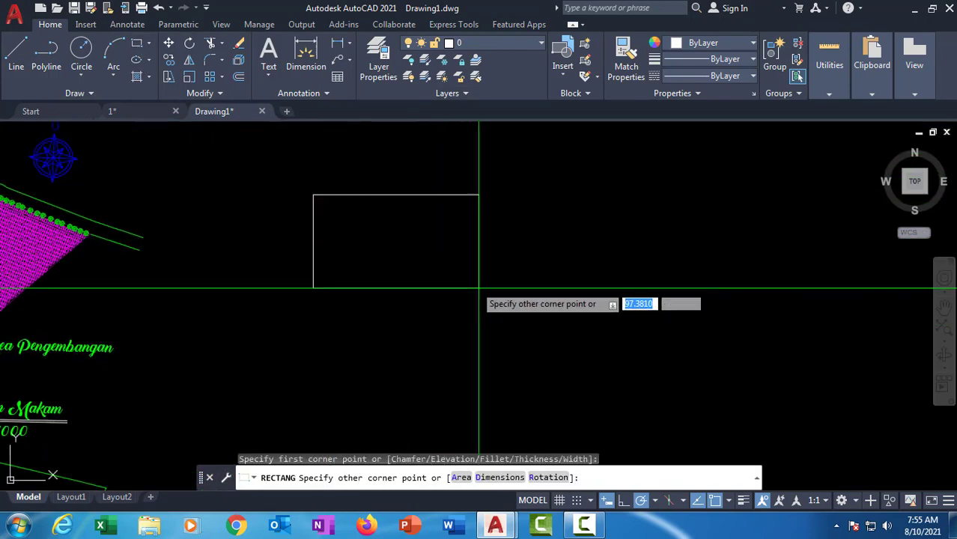
{"action": "left_click", "coordinate": [533, 370]}
{"action": "middle_click_drag", "start_coordinate": [324, 221], "coordinate": [243, 263]}
{"action": "scroll", "coordinate": [324, 196], "scroll_direction": "up", "scroll_amount": 2}
{"action": "left_click", "coordinate": [248, 265]}
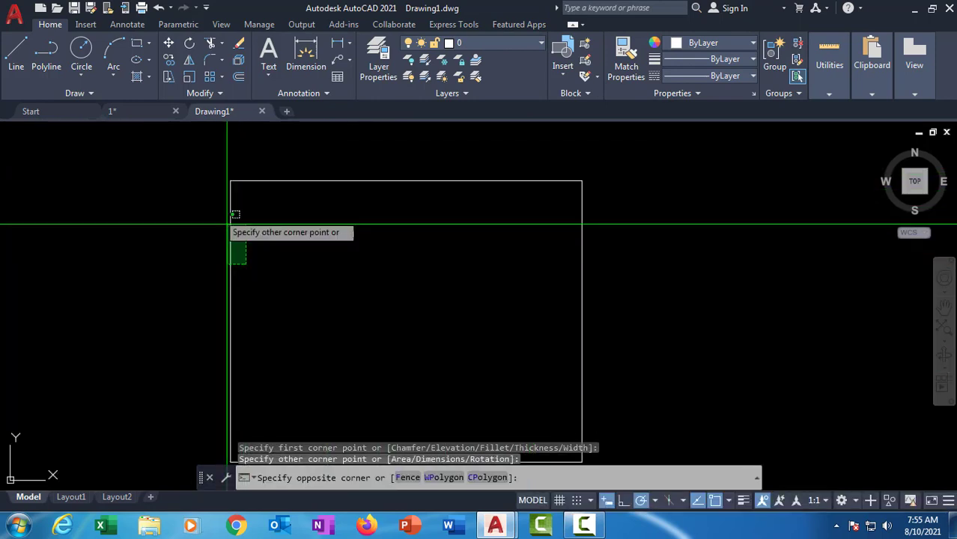
{"action": "left_click", "coordinate": [220, 217]}
{"action": "scroll", "coordinate": [350, 230], "scroll_direction": "down", "scroll_amount": 2}
{"action": "key", "text": "Escape"}
{"action": "left_click", "coordinate": [506, 42]}
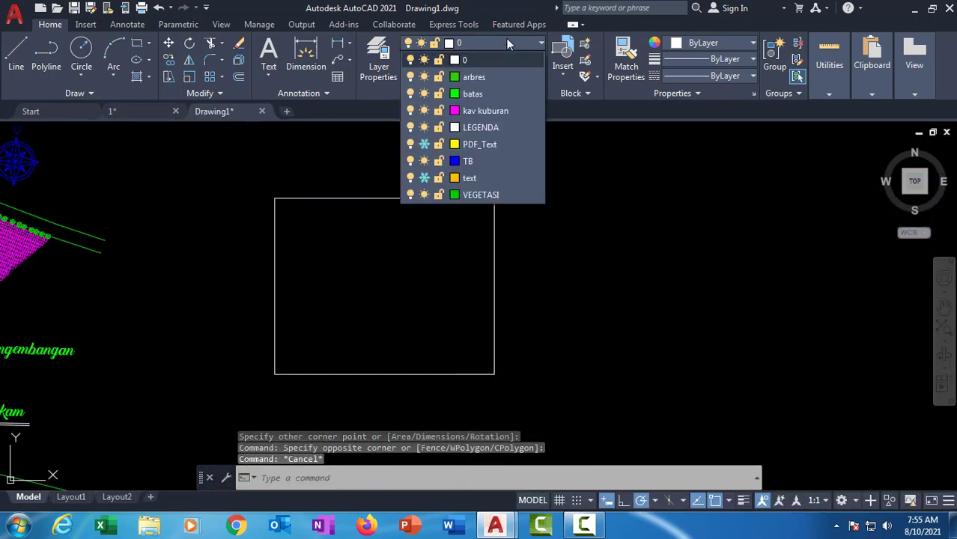
{"action": "left_click", "coordinate": [506, 43]}
Step: Set the large rectangle's lineweight to 0.30 mm and turn on lineweight display
{"action": "scroll", "coordinate": [370, 226], "scroll_direction": "up", "scroll_amount": 2}
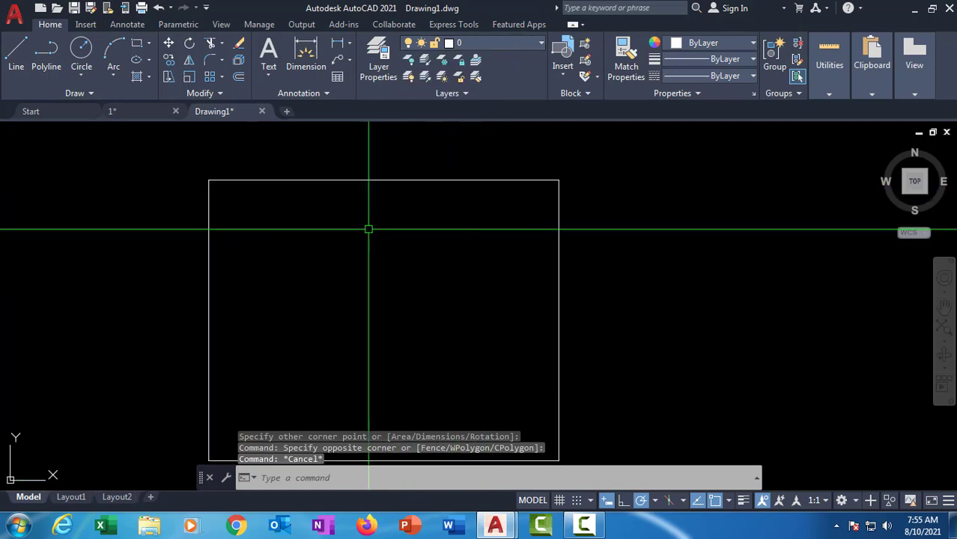
{"action": "middle_click_drag", "start_coordinate": [370, 226], "coordinate": [460, 188]}
{"action": "middle_click_drag", "start_coordinate": [365, 181], "coordinate": [359, 217]}
{"action": "left_click", "coordinate": [319, 189]}
{"action": "left_click", "coordinate": [361, 222]}
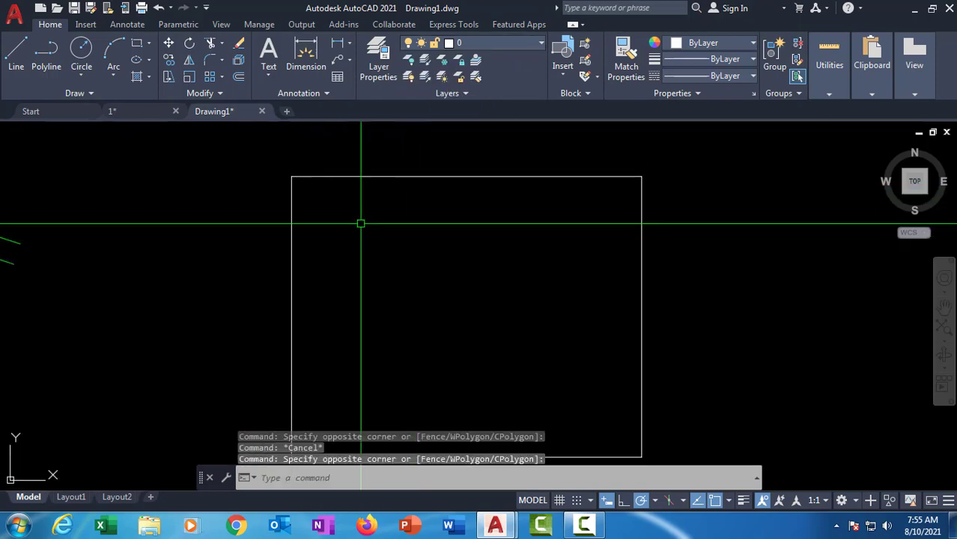
{"action": "left_click", "coordinate": [655, 210]}
{"action": "left_click", "coordinate": [555, 208]}
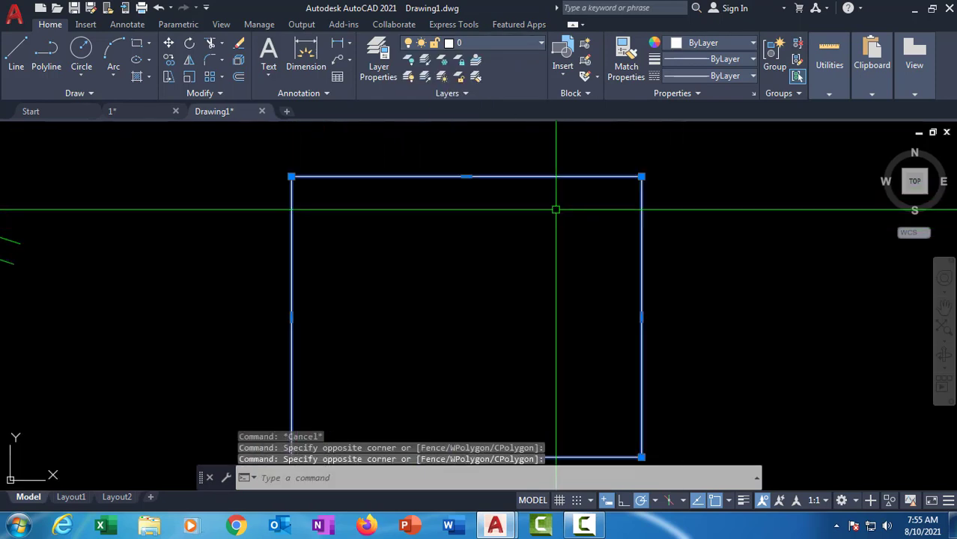
{"action": "left_click", "coordinate": [736, 57]}
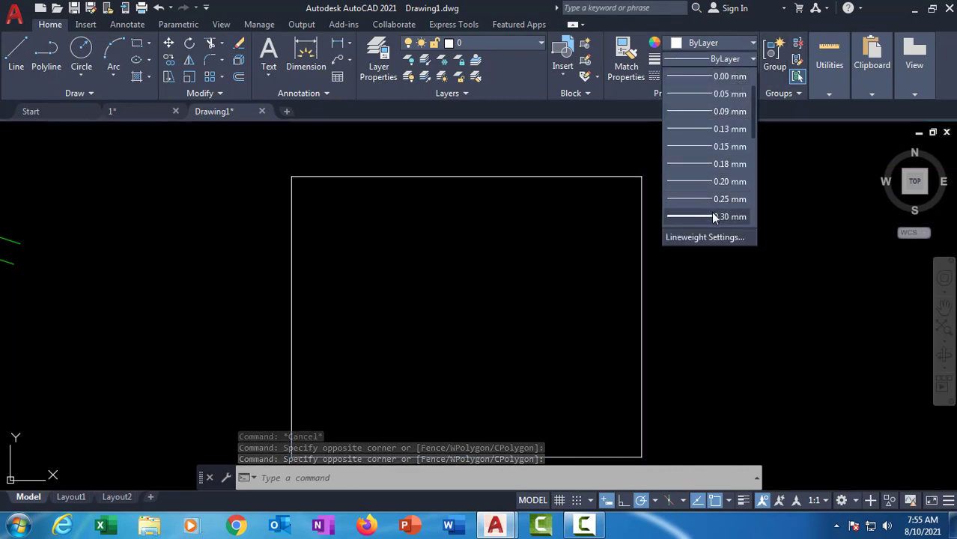
{"action": "left_click", "coordinate": [713, 217]}
{"action": "left_click", "coordinate": [745, 502]}
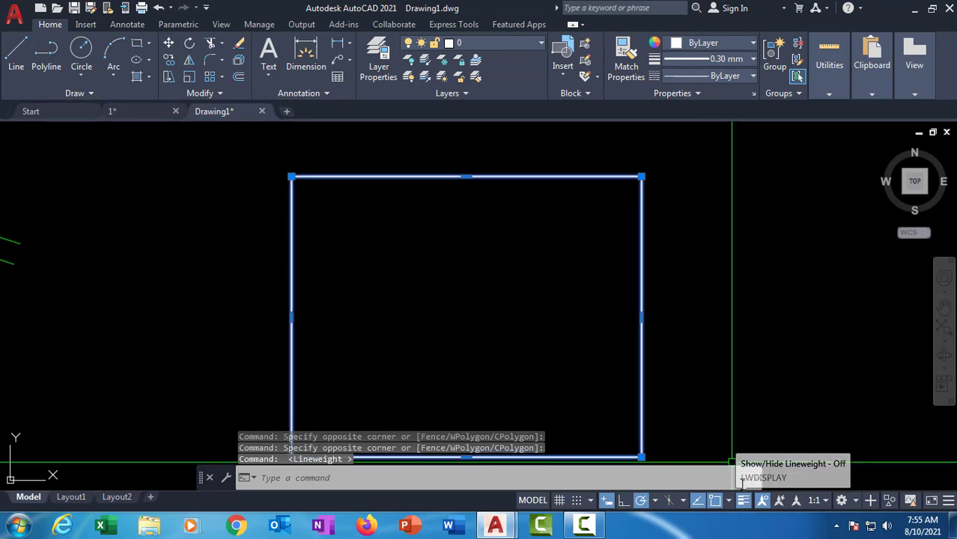
{"action": "key", "text": "Escape"}
Step: Draw a plot rectangle 6 wide and 13 high inside the large frame, near its left edge
{"action": "mouse_move", "coordinate": [494, 249]}
{"action": "middle_mouse_down"}
{"action": "mouse_move", "coordinate": [481, 212]}
{"action": "mouse_move", "coordinate": [386, 307]}
{"action": "middle_mouse_up"}
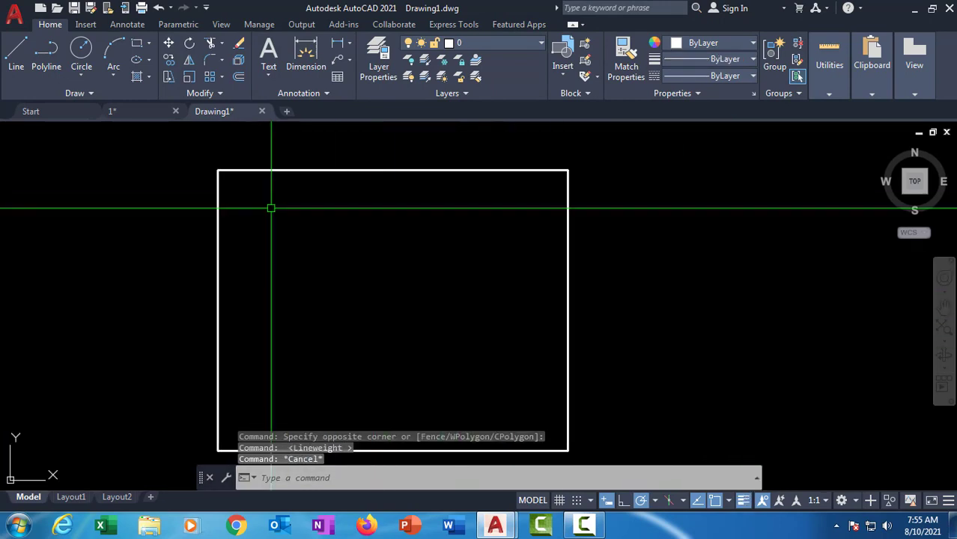
{"action": "scroll", "coordinate": [250, 209], "scroll_direction": "up", "scroll_amount": 2}
{"action": "mouse_move", "coordinate": [226, 210]}
{"action": "middle_mouse_down"}
{"action": "mouse_move", "coordinate": [135, 252]}
{"action": "mouse_move", "coordinate": [152, 229]}
{"action": "mouse_move", "coordinate": [238, 183]}
{"action": "mouse_move", "coordinate": [210, 221]}
{"action": "middle_mouse_up"}
{"action": "left_click", "coordinate": [130, 203]}
{"action": "left_click", "coordinate": [258, 246]}
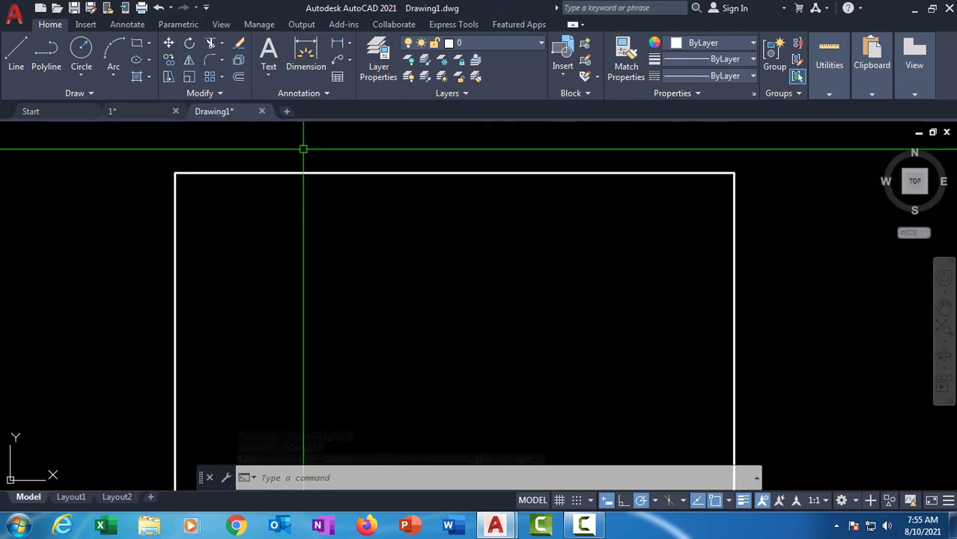
{"action": "left_click", "coordinate": [137, 47]}
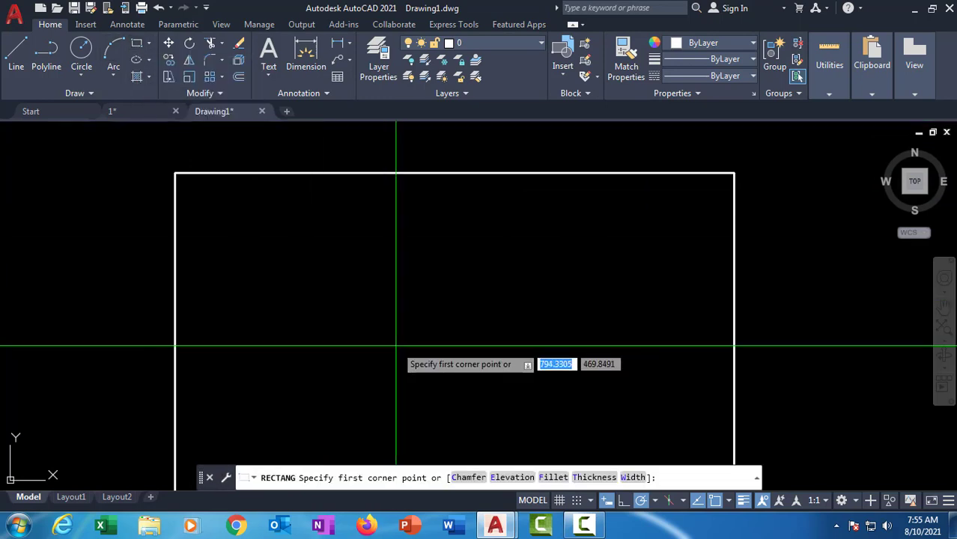
{"action": "left_click", "coordinate": [208, 336]}
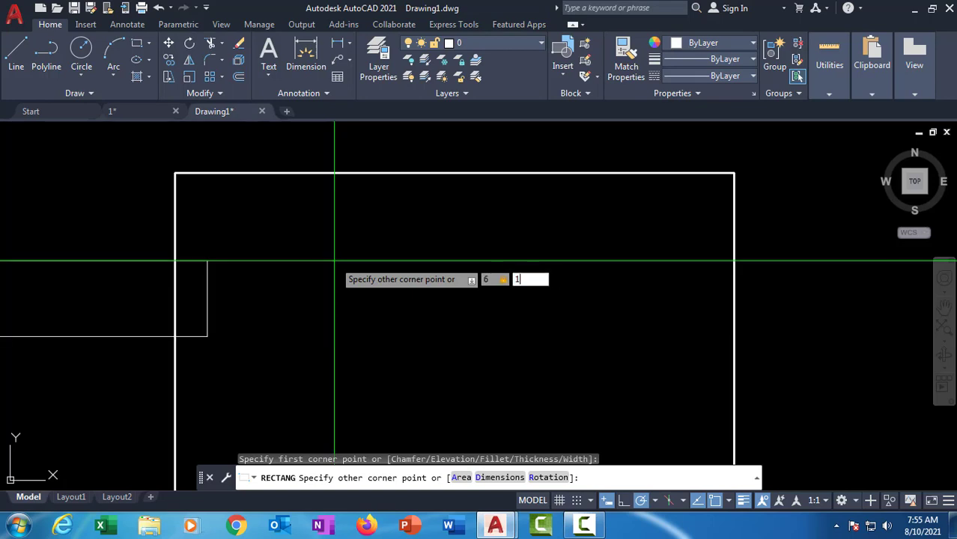
{"action": "key", "text": "Return"}
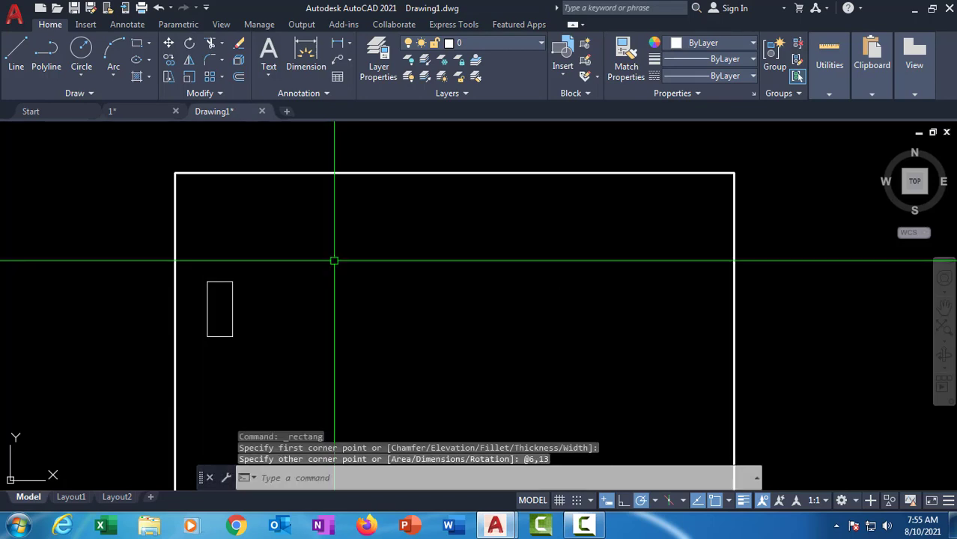
Step: Move the small rectangle by its upper-left corner onto the upper-left corner of the large frame
{"action": "left_click", "coordinate": [252, 342]}
{"action": "left_click", "coordinate": [215, 281]}
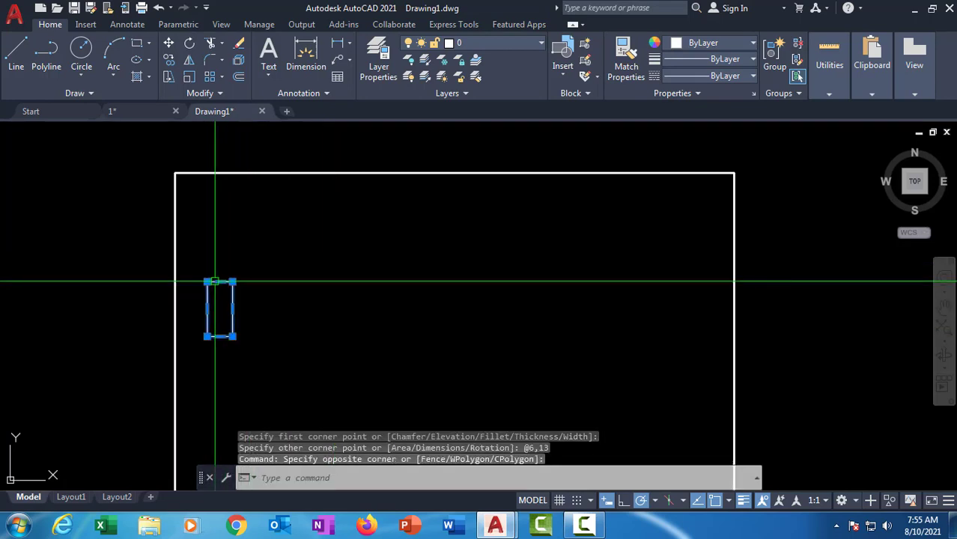
{"action": "type", "text": "m"}
{"action": "key", "text": "Return"}
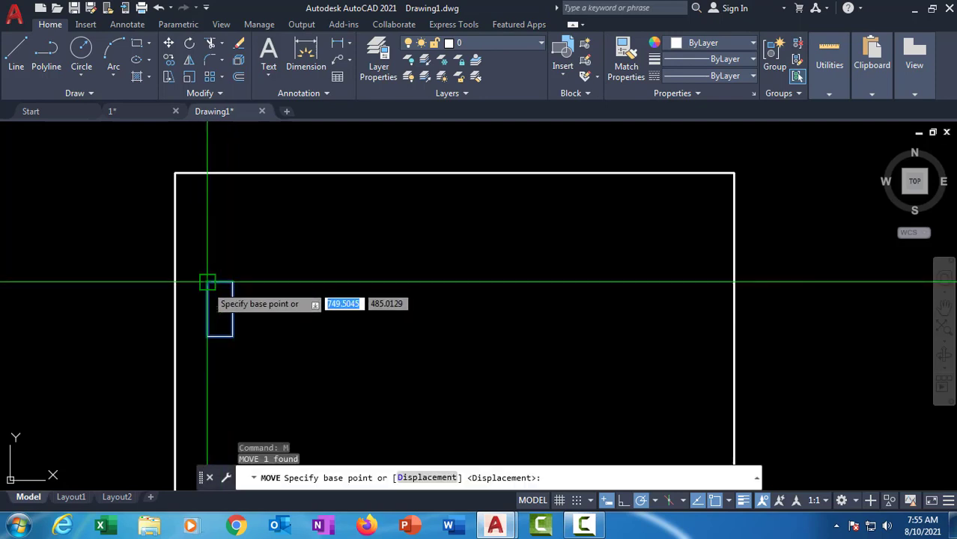
{"action": "left_click", "coordinate": [207, 281]}
{"action": "left_click", "coordinate": [176, 174]}
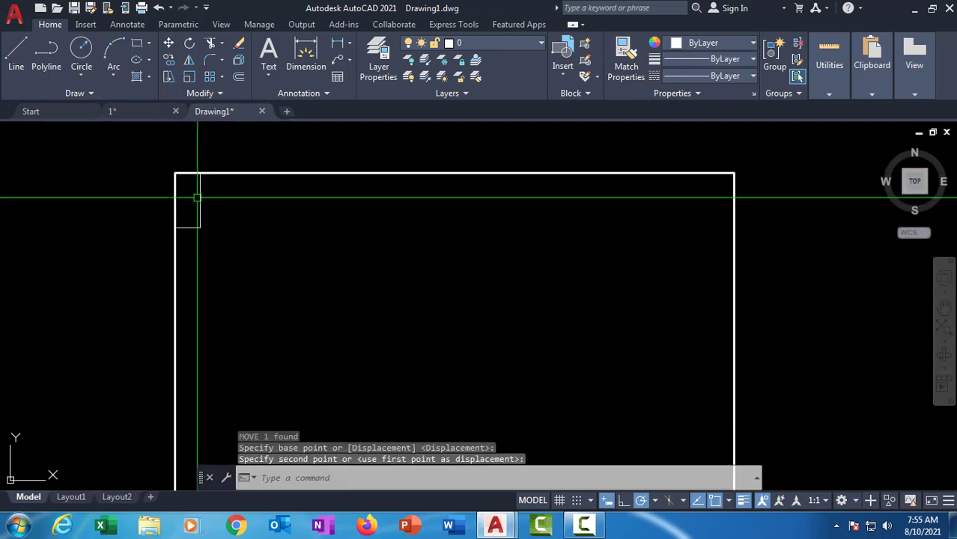
Step: Move the small rectangle away from the frame corner to a free spot inside the frame
{"action": "scroll", "coordinate": [197, 198], "scroll_direction": "up", "scroll_amount": 4}
{"action": "left_click", "coordinate": [197, 183]}
{"action": "scroll", "coordinate": [197, 183], "scroll_direction": "down", "scroll_amount": 4}
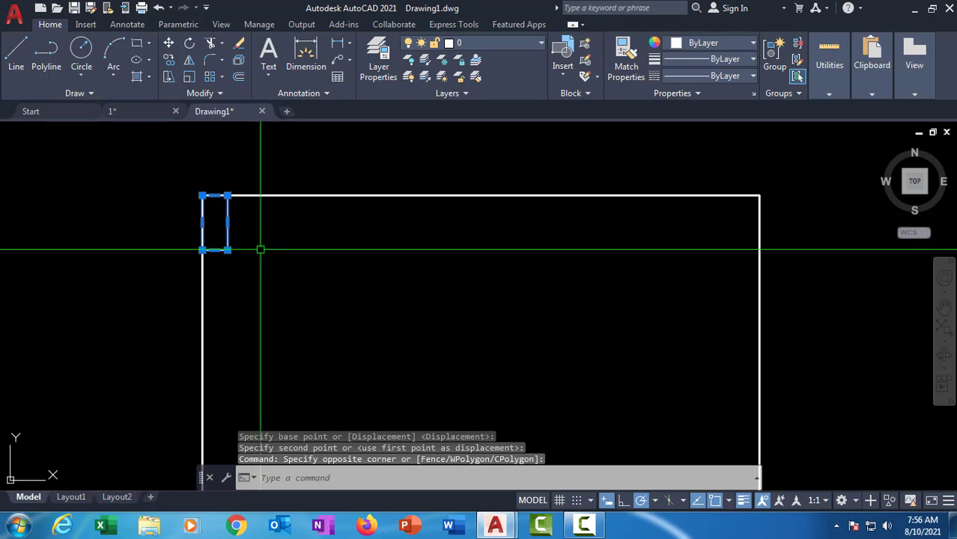
{"action": "type", "text": "m"}
{"action": "key", "text": "Return"}
{"action": "left_click", "coordinate": [223, 213]}
{"action": "left_click", "coordinate": [376, 291]}
Step: Move the small rectangle by its upper-left corner to another free spot nearer the frame's upper-left corner
{"action": "scroll", "coordinate": [412, 298], "scroll_direction": "up", "scroll_amount": 2}
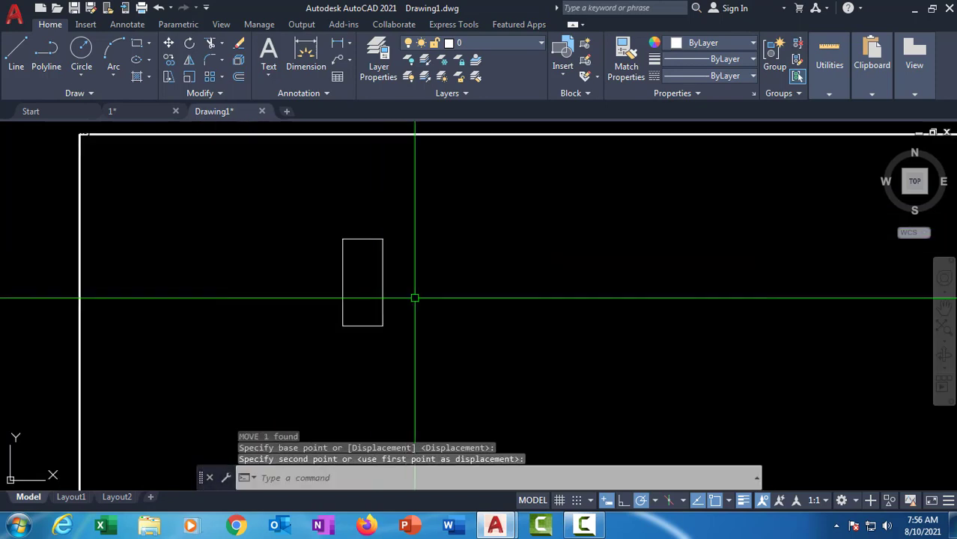
{"action": "left_click", "coordinate": [344, 247]}
{"action": "type", "text": "m"}
{"action": "key", "text": "Return"}
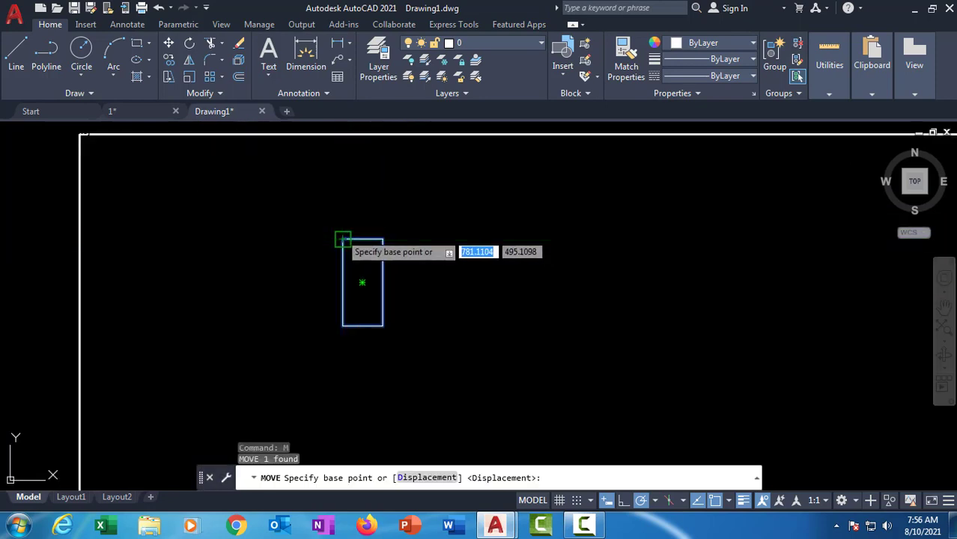
{"action": "left_click", "coordinate": [342, 240]}
{"action": "left_click", "coordinate": [222, 208]}
Step: Move the small rectangle back so its upper-left corner snaps to the frame's upper-left corner
{"action": "left_click", "coordinate": [223, 211]}
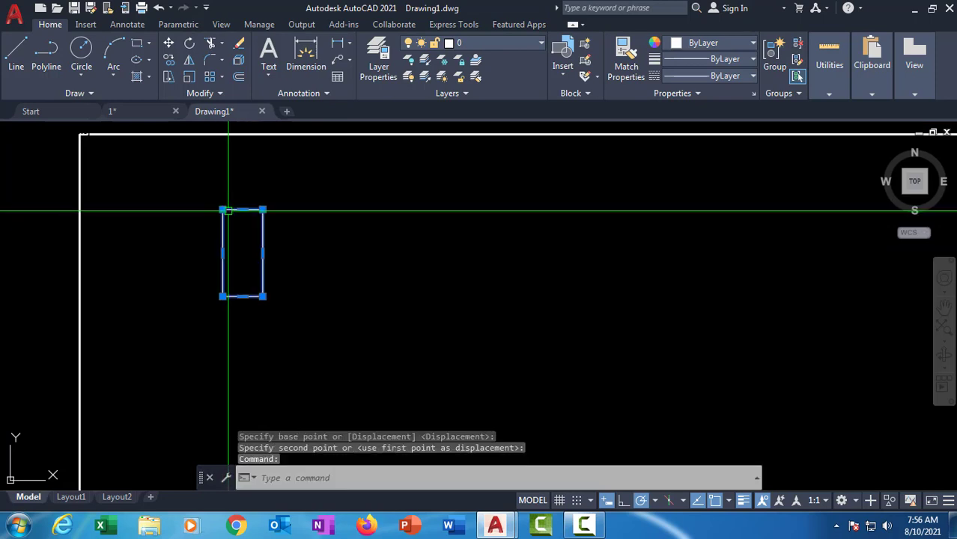
{"action": "type", "text": "m"}
{"action": "key", "text": "Return"}
{"action": "left_click", "coordinate": [222, 209]}
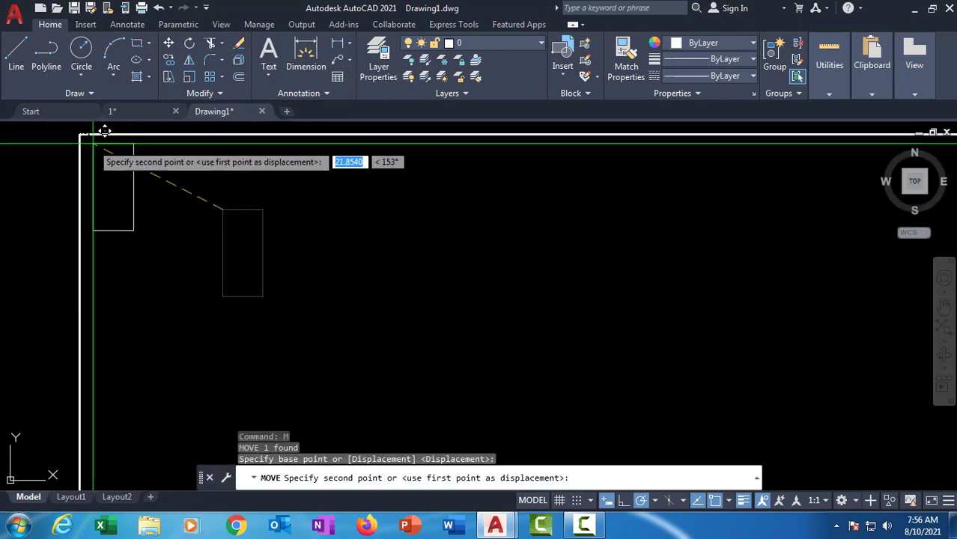
{"action": "left_click", "coordinate": [80, 135]}
Step: Check the small rectangle's placement in the frame corner by selecting it, and clear the selection
{"action": "left_click", "coordinate": [130, 207]}
{"action": "left_click", "coordinate": [107, 175]}
{"action": "scroll", "coordinate": [152, 194], "scroll_direction": "down", "scroll_amount": 4}
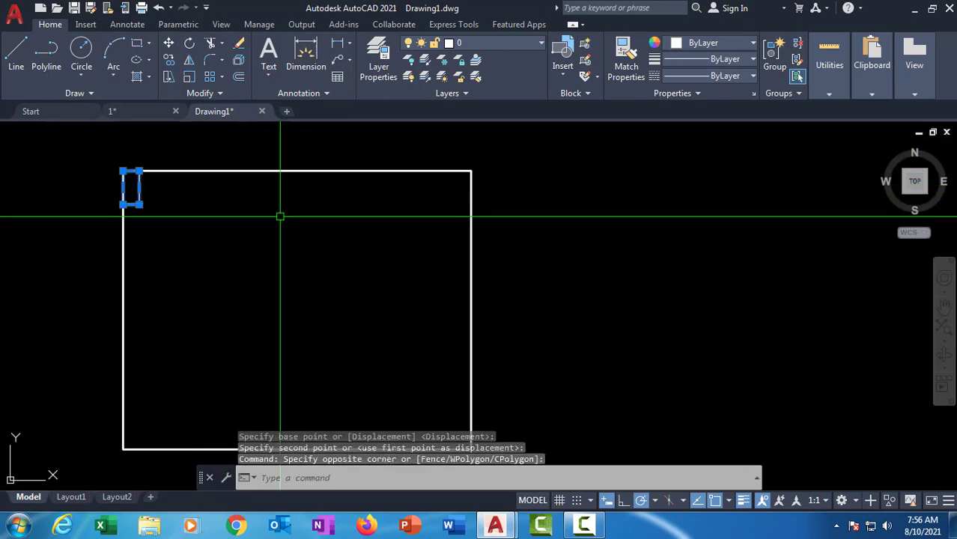
{"action": "middle_click_drag", "start_coordinate": [284, 220], "coordinate": [332, 234]}
{"action": "scroll", "coordinate": [211, 216], "scroll_direction": "up", "scroll_amount": 2}
{"action": "mouse_move", "coordinate": [185, 207]}
{"action": "middle_mouse_down"}
{"action": "mouse_move", "coordinate": [202, 222]}
{"action": "mouse_move", "coordinate": [182, 226]}
{"action": "middle_mouse_up"}
{"action": "scroll", "coordinate": [182, 226], "scroll_direction": "up", "scroll_amount": 2}
{"action": "key", "text": "Escape"}
{"action": "left_click", "coordinate": [143, 193]}
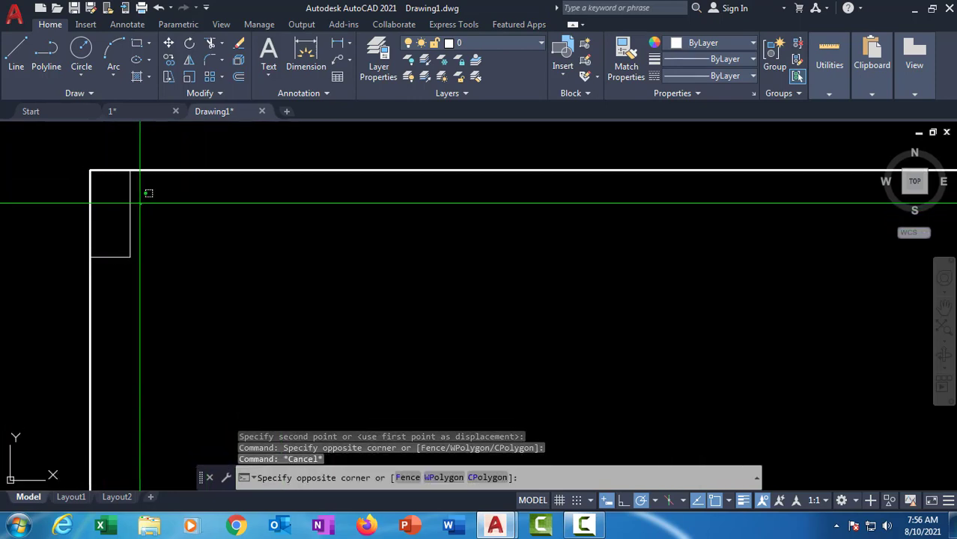
{"action": "left_click", "coordinate": [122, 204]}
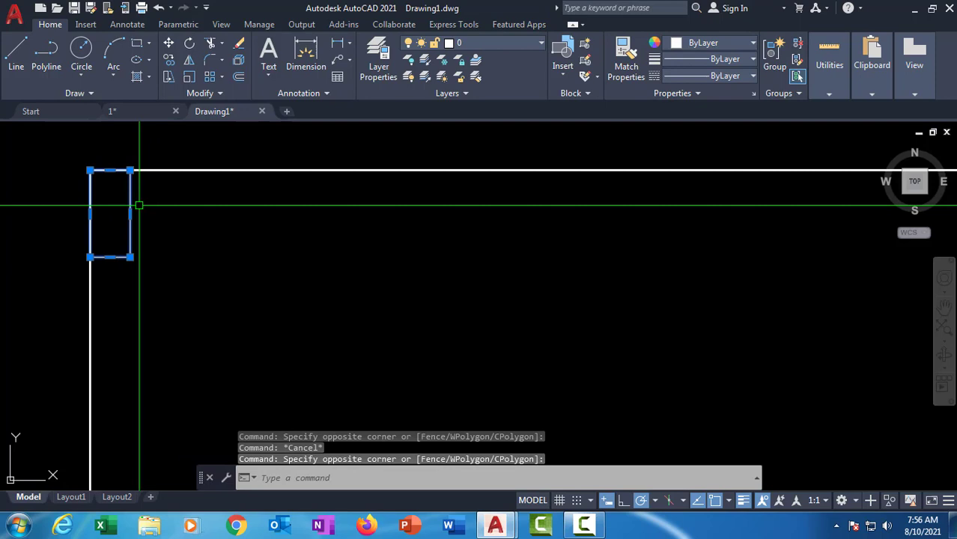
{"action": "key", "text": "Escape"}
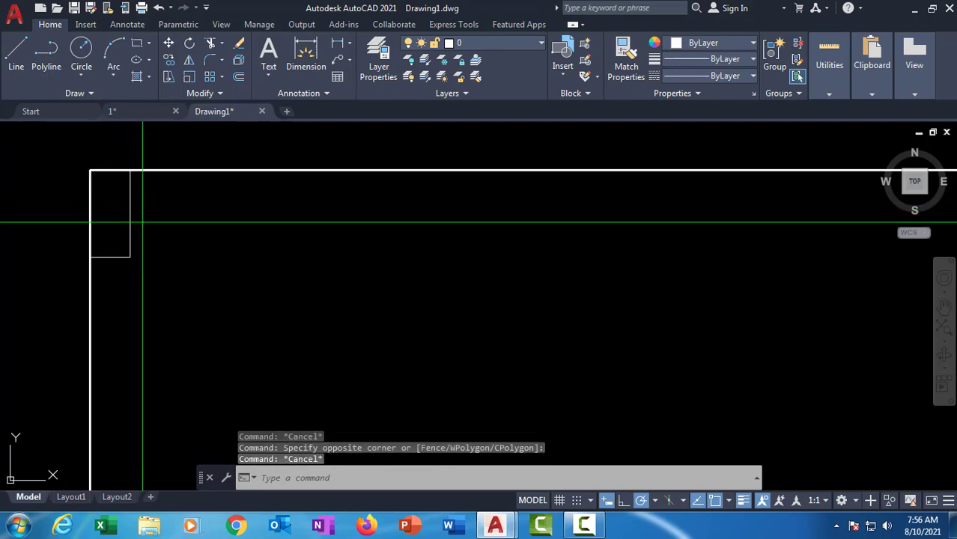
Step: Copy the corner rectangle twice eastward along the frame's upper edge so the three plots sit side by side
{"action": "left_click", "coordinate": [141, 220]}
{"action": "left_click", "coordinate": [126, 220]}
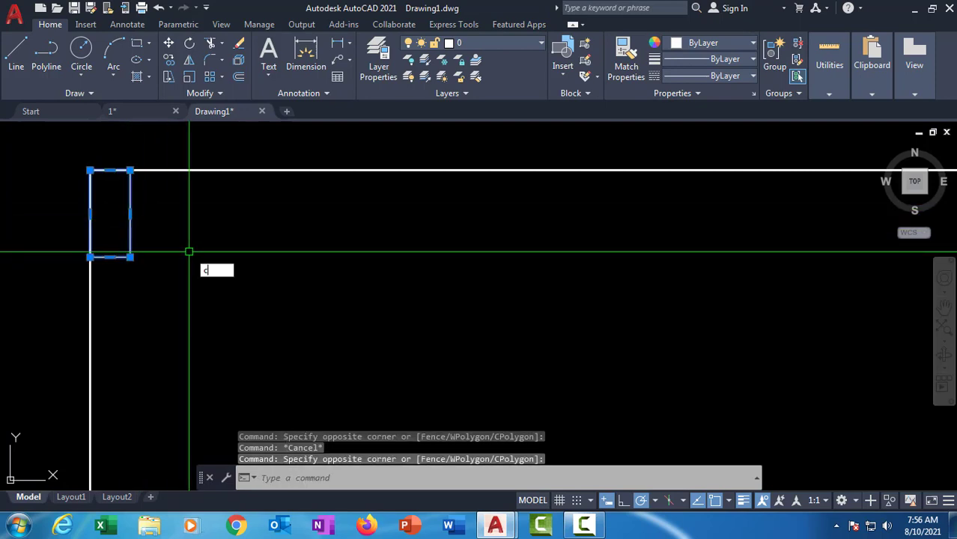
{"action": "type", "text": "co"}
{"action": "key", "text": "Return"}
{"action": "left_click", "coordinate": [110, 171]}
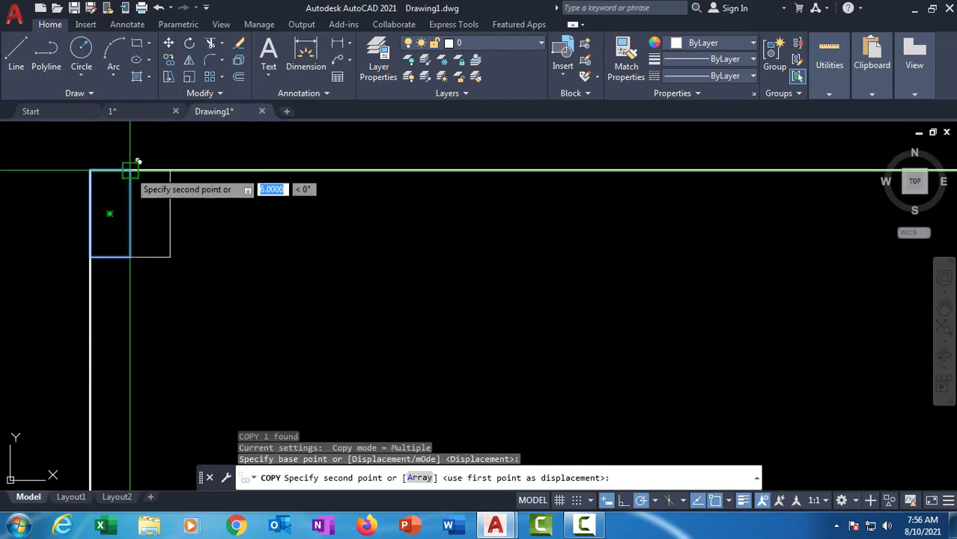
{"action": "key", "text": "Escape"}
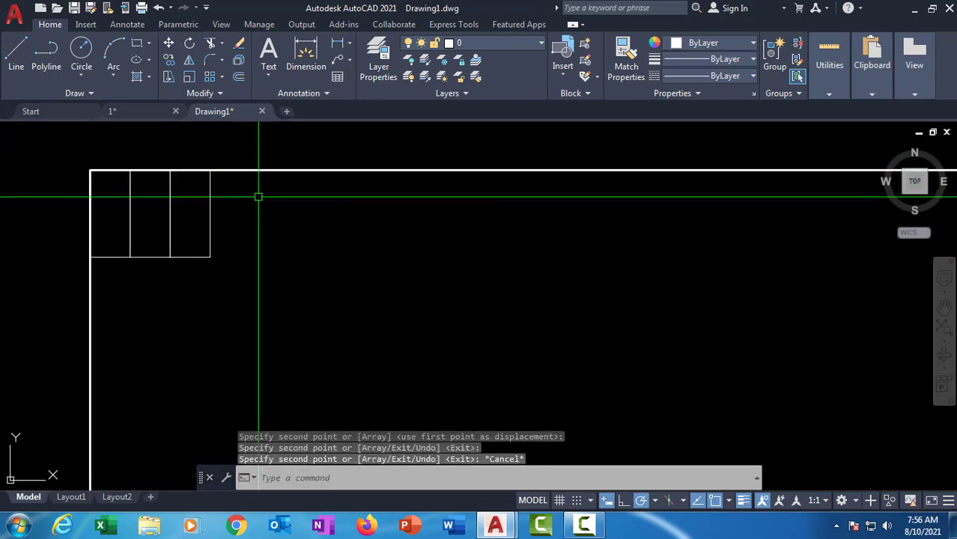
Step: Examine the properties of the three adjoining plot rectangles together, and clear the selection
{"action": "left_click", "coordinate": [57, 140]}
{"action": "left_click", "coordinate": [290, 301]}
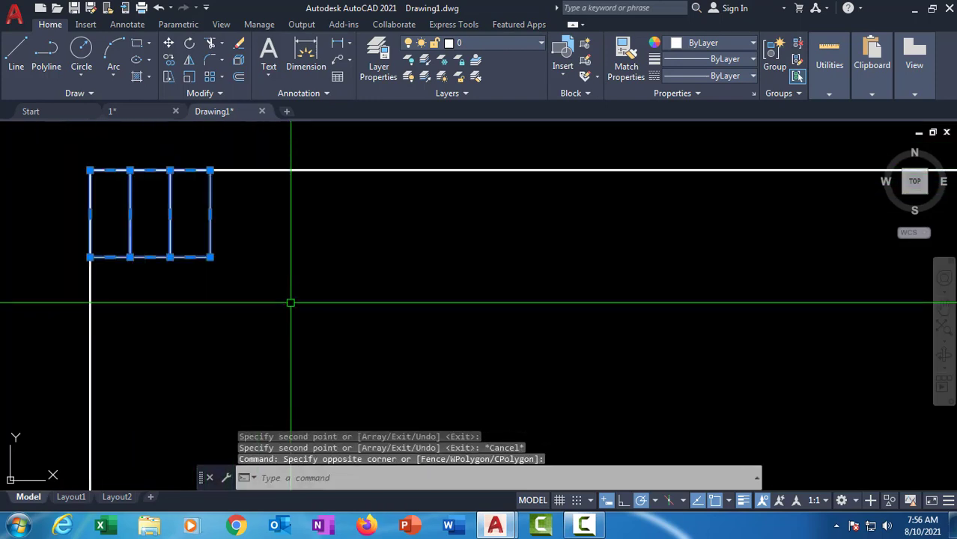
{"action": "type", "text": "ch"}
{"action": "key", "text": "BackSpace"}
{"action": "key", "text": "BackSpace"}
{"action": "type", "text": "ch"}
{"action": "key", "text": "Return"}
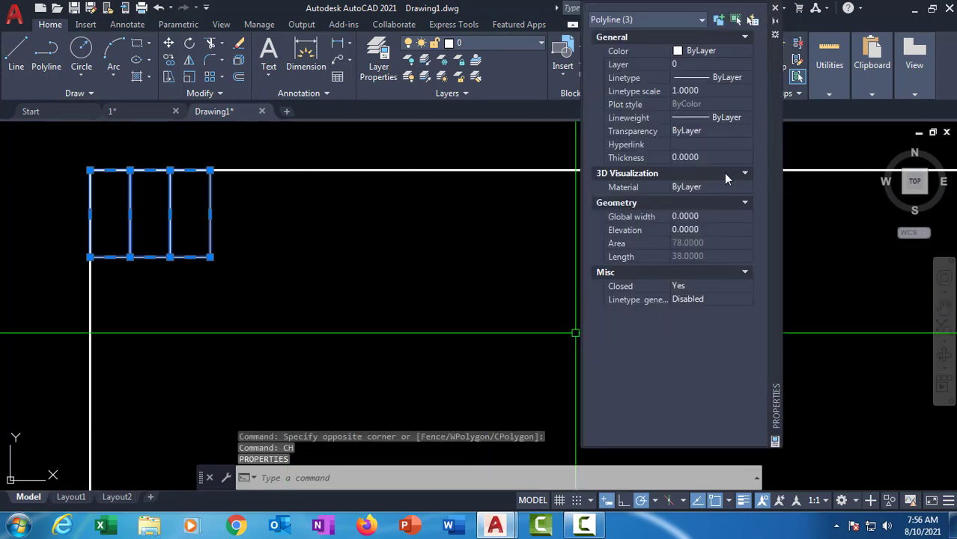
{"action": "left_click", "coordinate": [775, 9]}
{"action": "key", "text": "Escape"}
Step: Erase the two copied rectangles, keeping the one in the frame's upper-left corner
{"action": "left_click", "coordinate": [171, 223]}
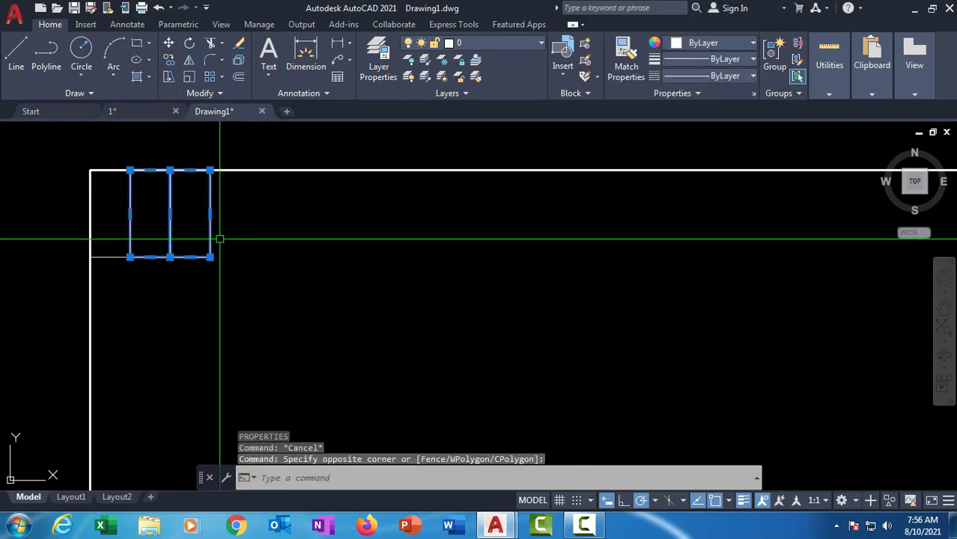
{"action": "left_click", "coordinate": [220, 239]}
{"action": "type", "text": "e"}
{"action": "key", "text": "Return"}
{"action": "left_click", "coordinate": [154, 245]}
{"action": "left_click", "coordinate": [98, 203]}
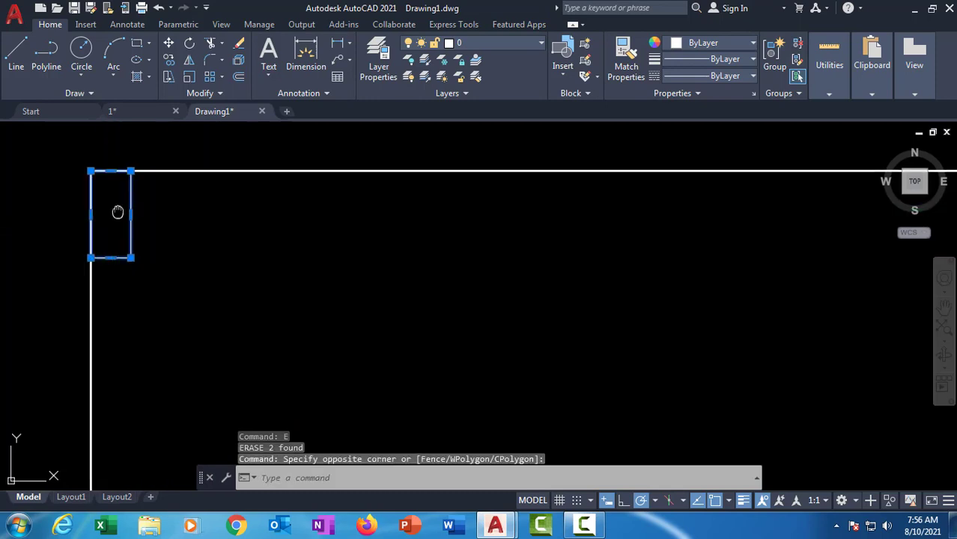
{"action": "mouse_move", "coordinate": [118, 213]}
{"action": "middle_mouse_down"}
{"action": "mouse_move", "coordinate": [184, 203]}
{"action": "mouse_move", "coordinate": [94, 221]}
{"action": "middle_mouse_up"}
{"action": "scroll", "coordinate": [167, 190], "scroll_direction": "up", "scroll_amount": 4}
{"action": "key", "text": "Escape"}
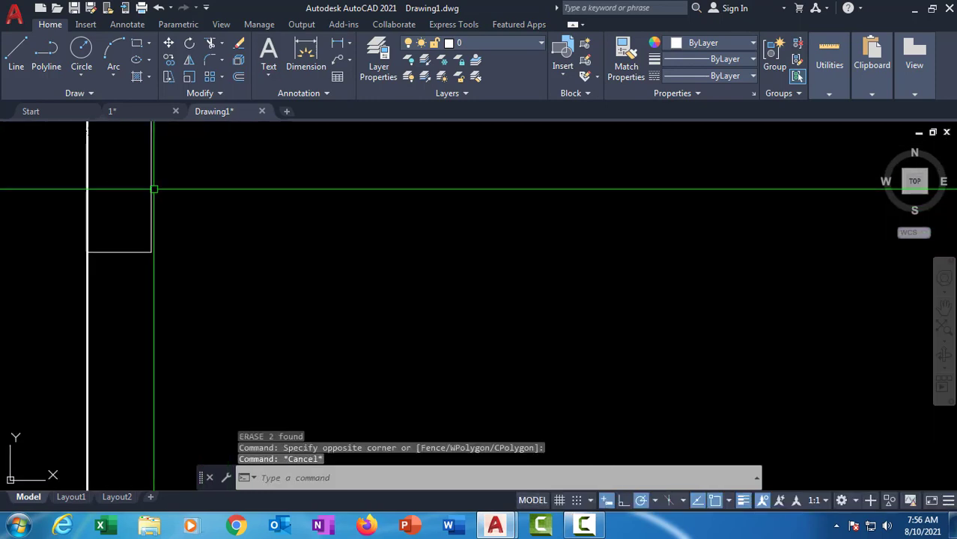
Step: Move the small rectangle from the frame's upper-left corner into the frame's open interior
{"action": "middle_click_drag", "start_coordinate": [179, 207], "coordinate": [231, 259]}
{"action": "left_click", "coordinate": [220, 240]}
{"action": "left_click", "coordinate": [186, 207]}
{"action": "scroll", "coordinate": [262, 232], "scroll_direction": "down", "scroll_amount": 2}
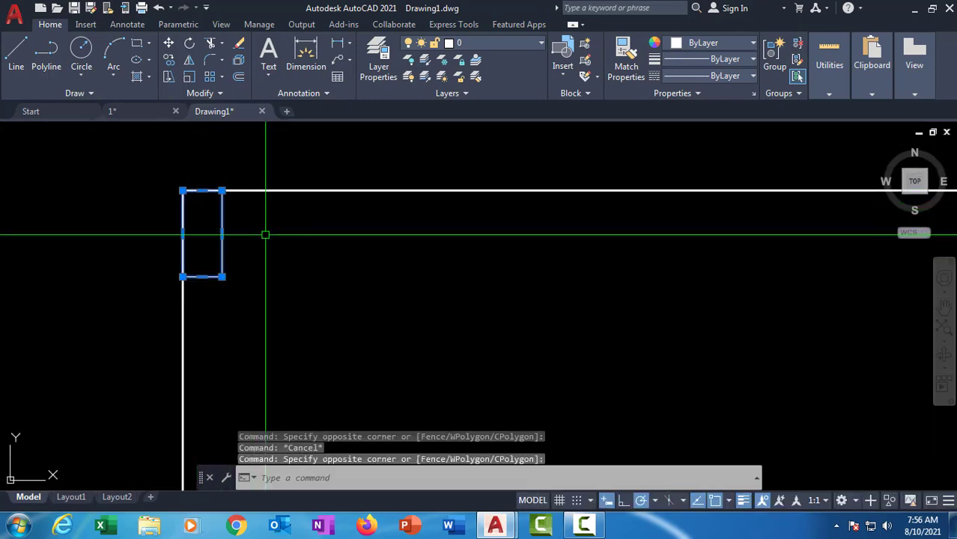
{"action": "type", "text": "m"}
{"action": "key", "text": "Return"}
{"action": "left_click", "coordinate": [264, 251]}
{"action": "left_click", "coordinate": [540, 322]}
Step: Erase the small rectangle that was moved into the frame's interior
{"action": "left_click", "coordinate": [420, 238]}
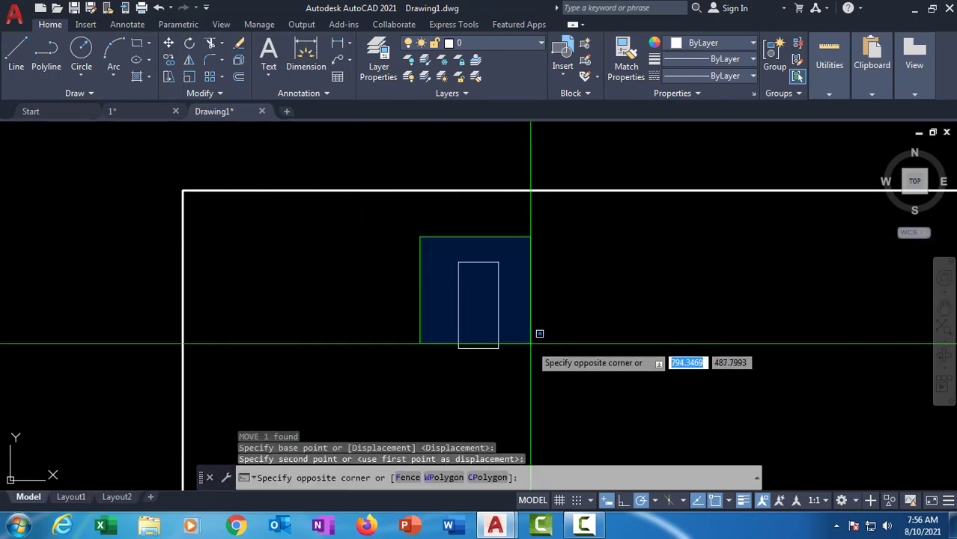
{"action": "left_click", "coordinate": [530, 343]}
{"action": "scroll", "coordinate": [491, 308], "scroll_direction": "up", "scroll_amount": 2}
{"action": "middle_click_drag", "start_coordinate": [491, 307], "coordinate": [380, 293]}
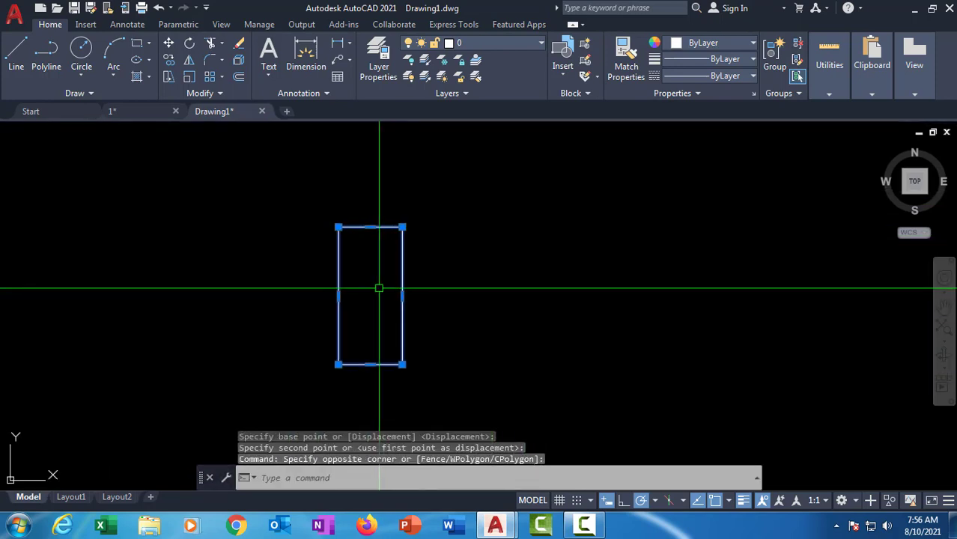
{"action": "left_click", "coordinate": [305, 197]}
{"action": "left_click", "coordinate": [426, 385]}
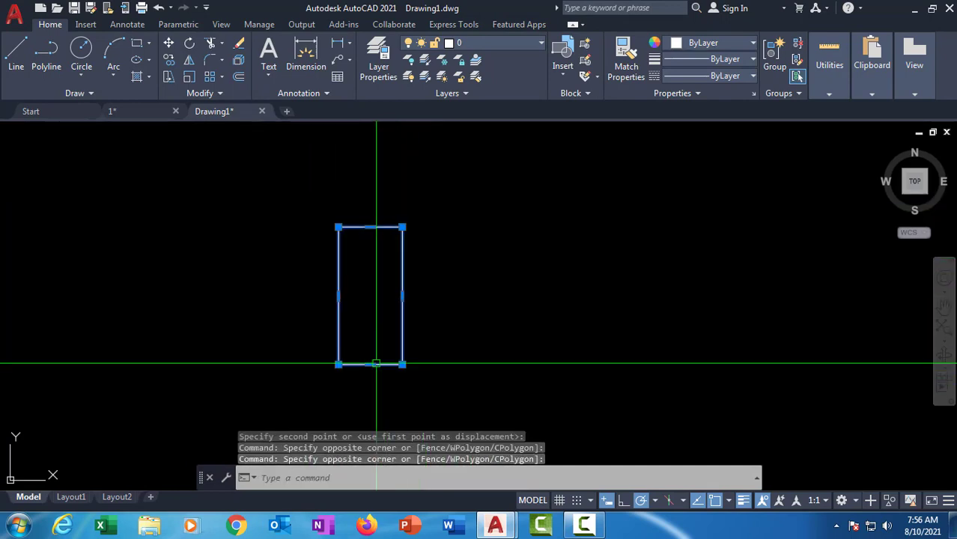
{"action": "key", "text": "Escape"}
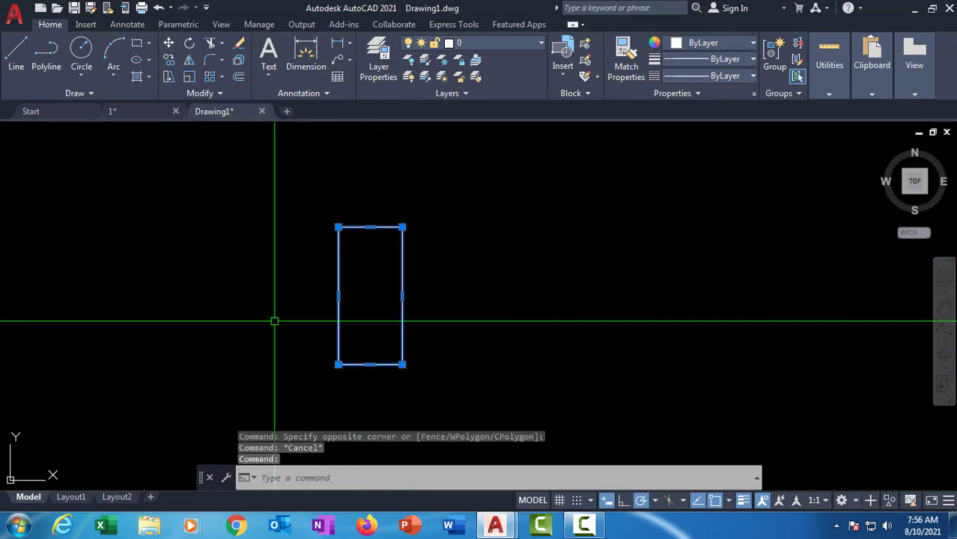
{"action": "type", "text": "E"}
{"action": "key", "text": "Return"}
Step: Draw a new 6 by 13 rectangle in the upper part of the frame's interior
{"action": "left_click", "coordinate": [150, 45]}
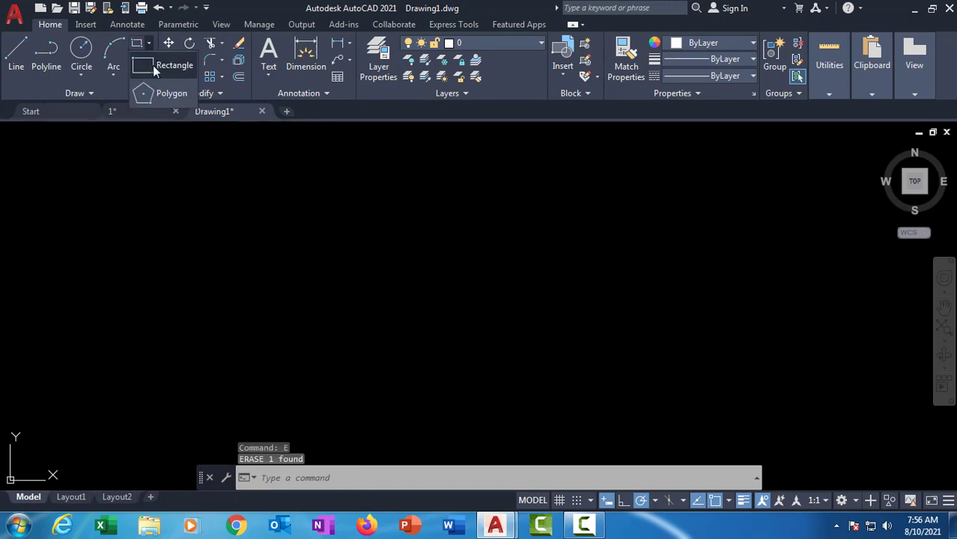
{"action": "left_click", "coordinate": [153, 65]}
{"action": "left_click", "coordinate": [421, 384]}
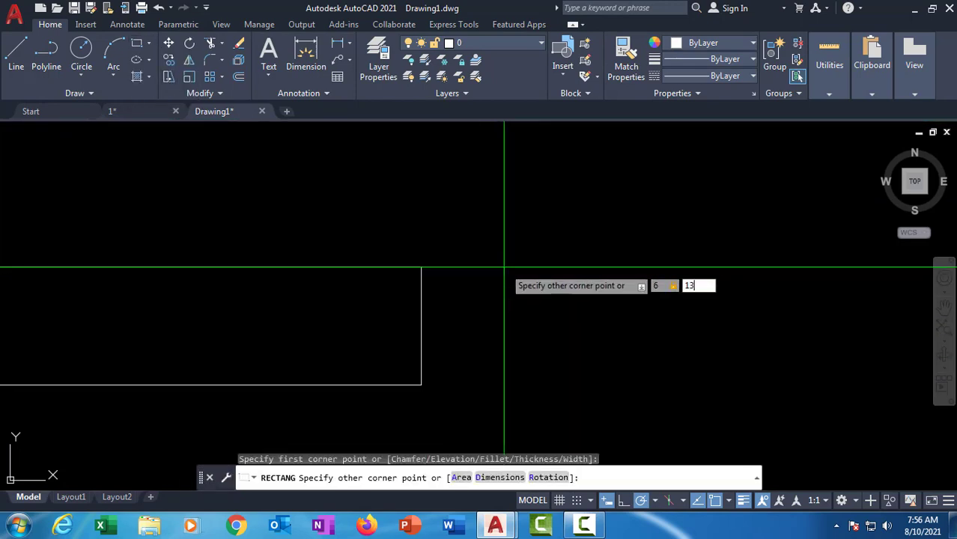
{"action": "key", "text": "Return"}
{"action": "scroll", "coordinate": [504, 266], "scroll_direction": "down", "scroll_amount": 6}
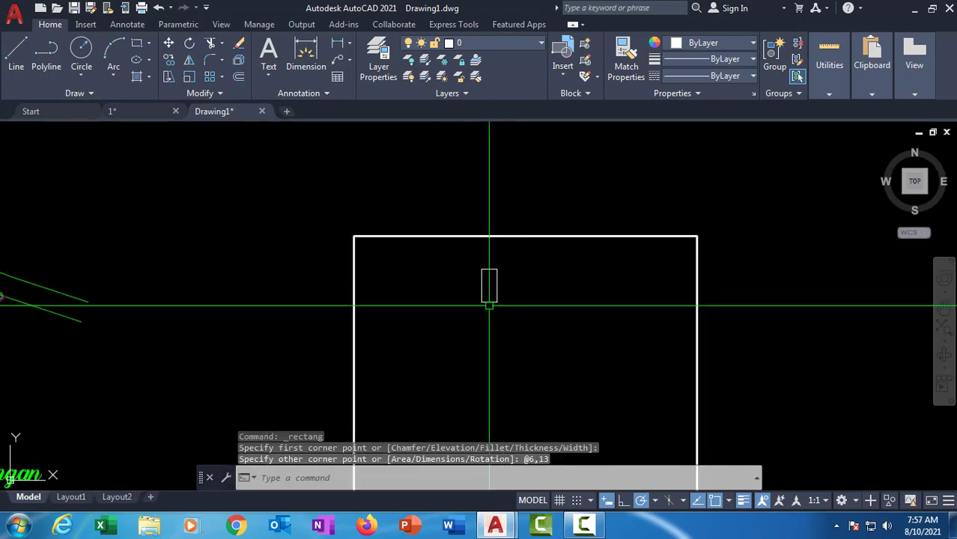
{"action": "scroll", "coordinate": [490, 265], "scroll_direction": "up", "scroll_amount": 6}
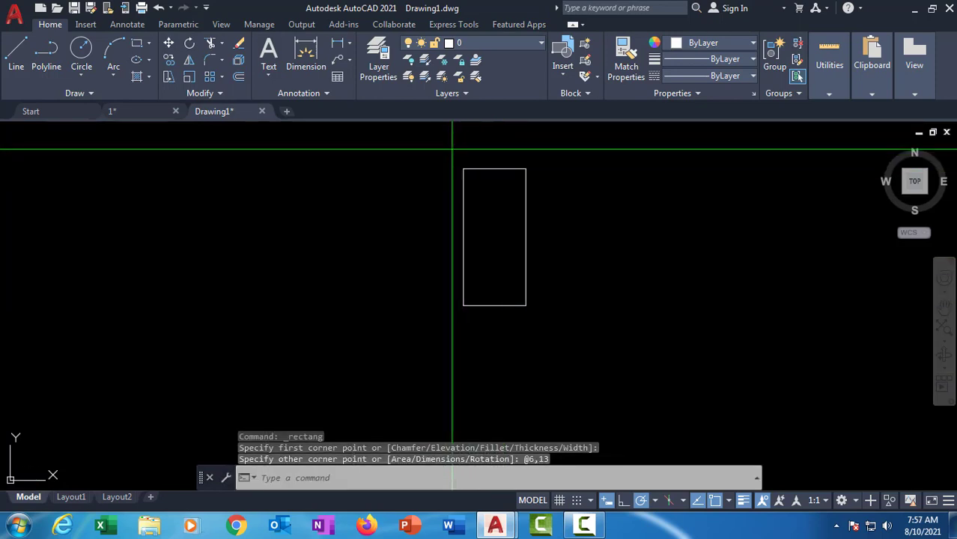
Step: Start a block definition named "kavling Ukuran 6 x 12" and choose the new rectangle as its object
{"action": "left_click", "coordinate": [452, 150]}
{"action": "left_click", "coordinate": [434, 218]}
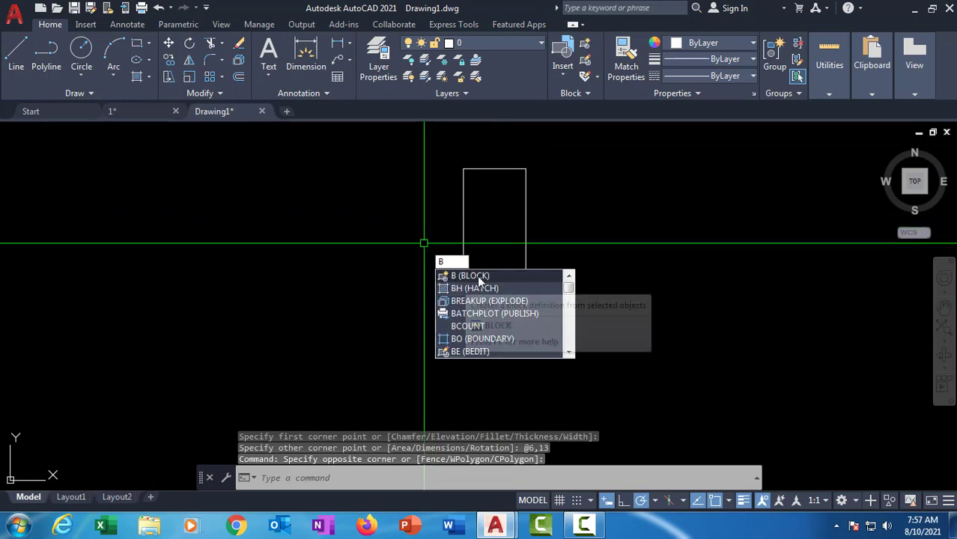
{"action": "left_click", "coordinate": [468, 276]}
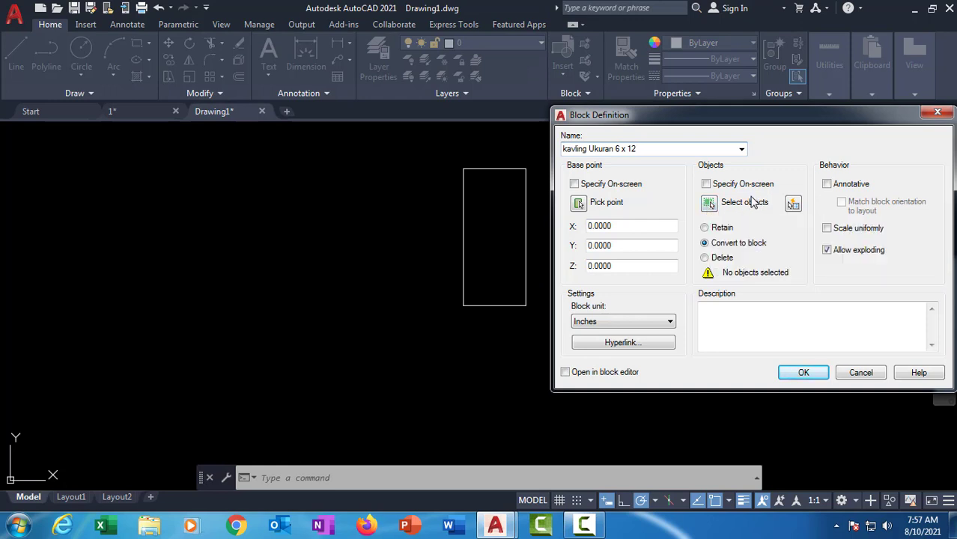
{"action": "left_click", "coordinate": [708, 204]}
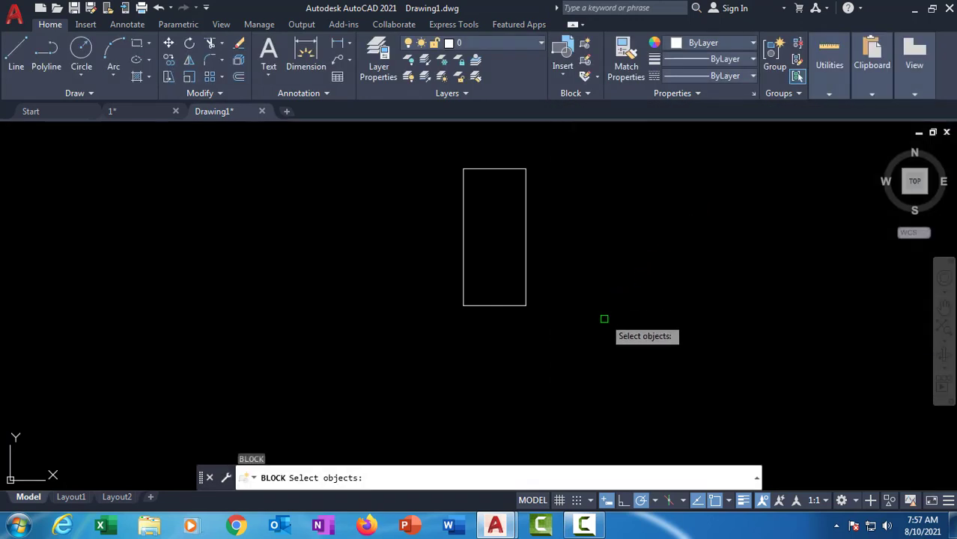
{"action": "left_click", "coordinate": [458, 166]}
{"action": "left_click", "coordinate": [431, 144]}
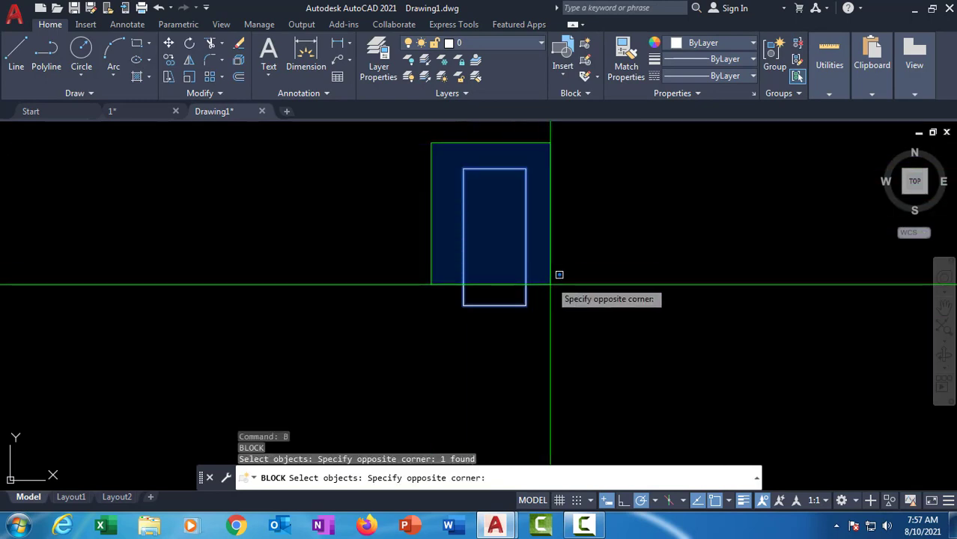
{"action": "left_click", "coordinate": [549, 334]}
{"action": "key", "text": "Return"}
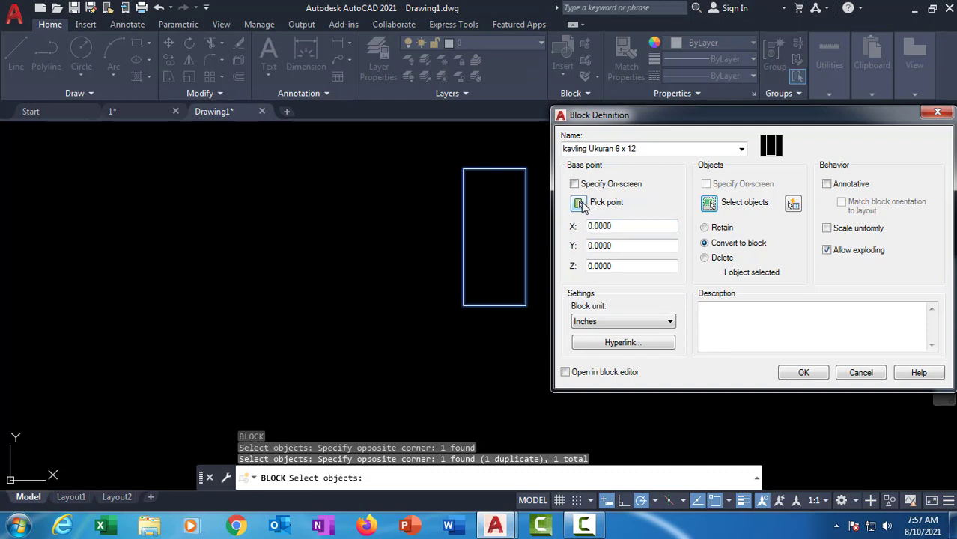
Step: Set the block's base point at the rectangle's lower-left corner and create the block
{"action": "left_click", "coordinate": [579, 203]}
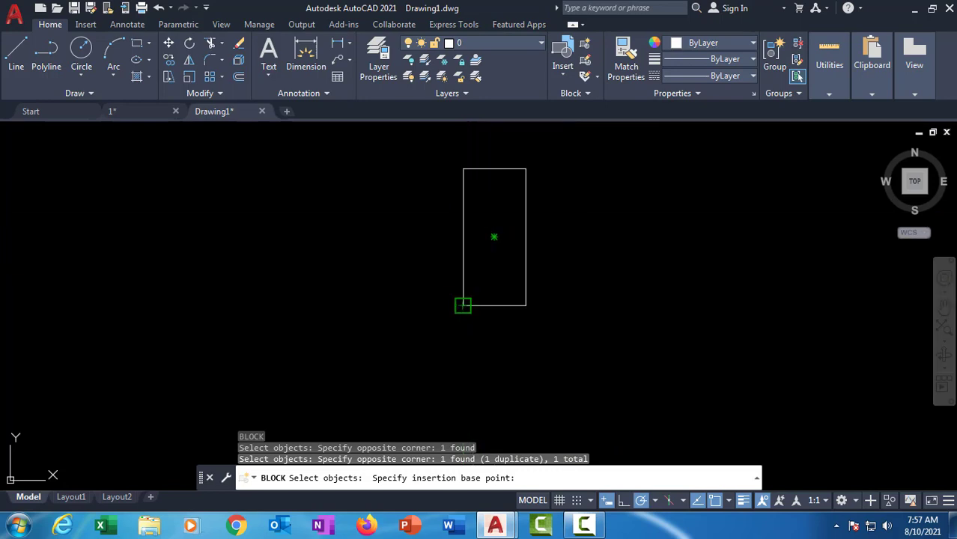
{"action": "left_click", "coordinate": [463, 306]}
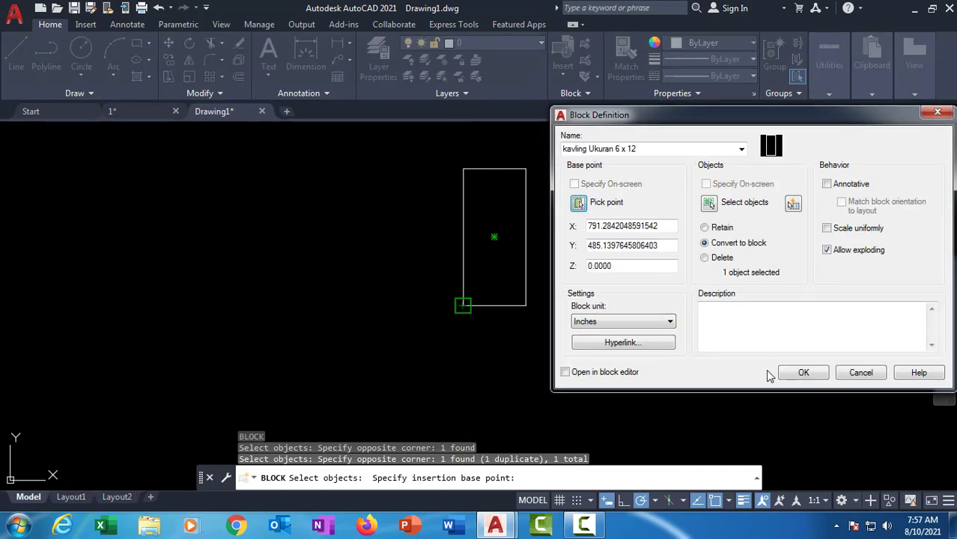
{"action": "left_click", "coordinate": [803, 372]}
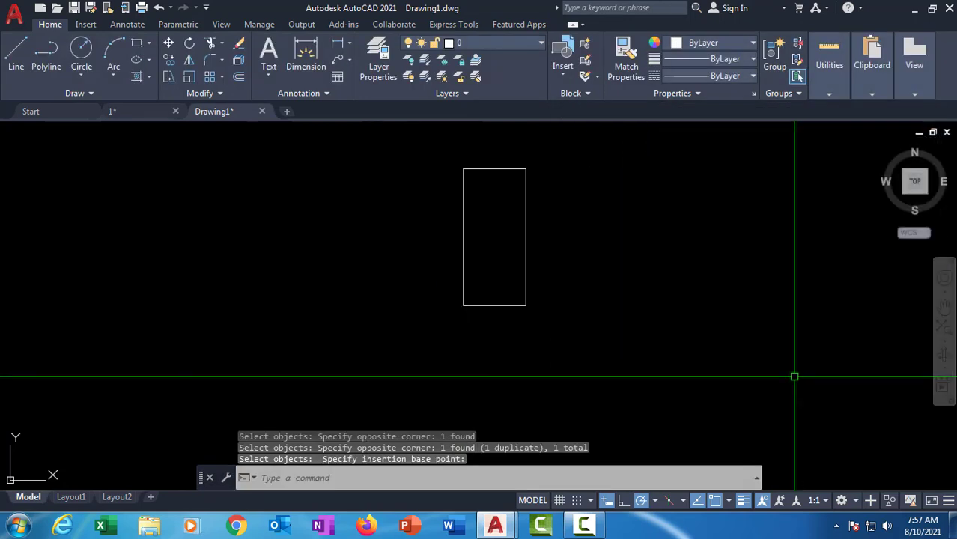
Step: Examine the new block's selection grip and its placement inside the frame, and clear the selection
{"action": "middle_click_drag", "start_coordinate": [534, 237], "coordinate": [398, 290]}
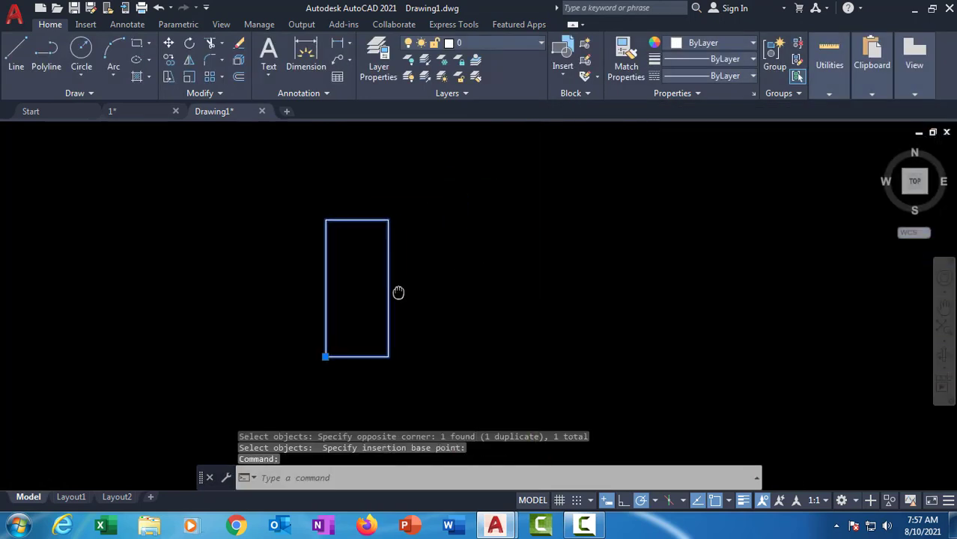
{"action": "scroll", "coordinate": [434, 243], "scroll_direction": "down", "scroll_amount": 3}
{"action": "middle_click_drag", "start_coordinate": [453, 267], "coordinate": [518, 280]}
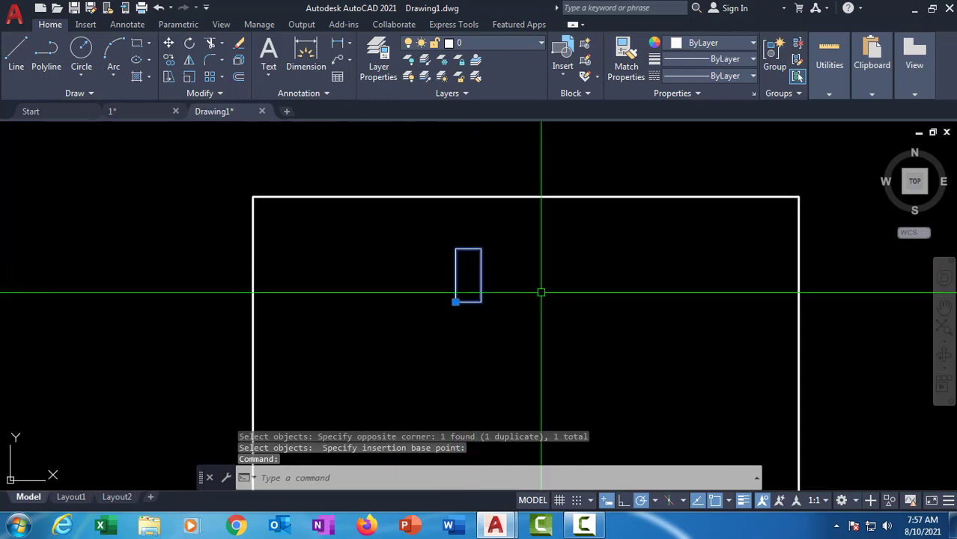
{"action": "scroll", "coordinate": [505, 282], "scroll_direction": "up", "scroll_amount": 2}
{"action": "middle_click_drag", "start_coordinate": [438, 230], "coordinate": [476, 246]}
{"action": "middle_click_drag", "start_coordinate": [506, 289], "coordinate": [527, 288]}
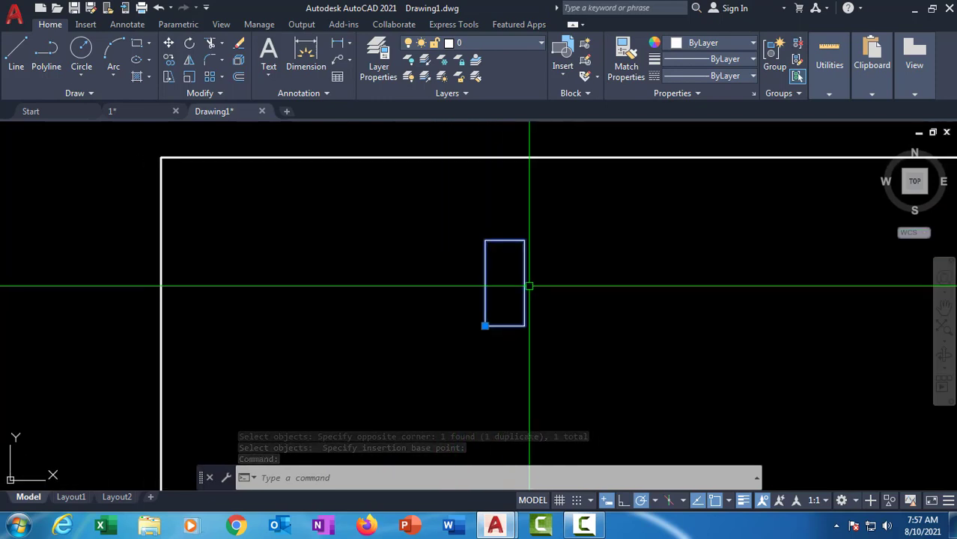
{"action": "scroll", "coordinate": [416, 303], "scroll_direction": "up", "scroll_amount": 4}
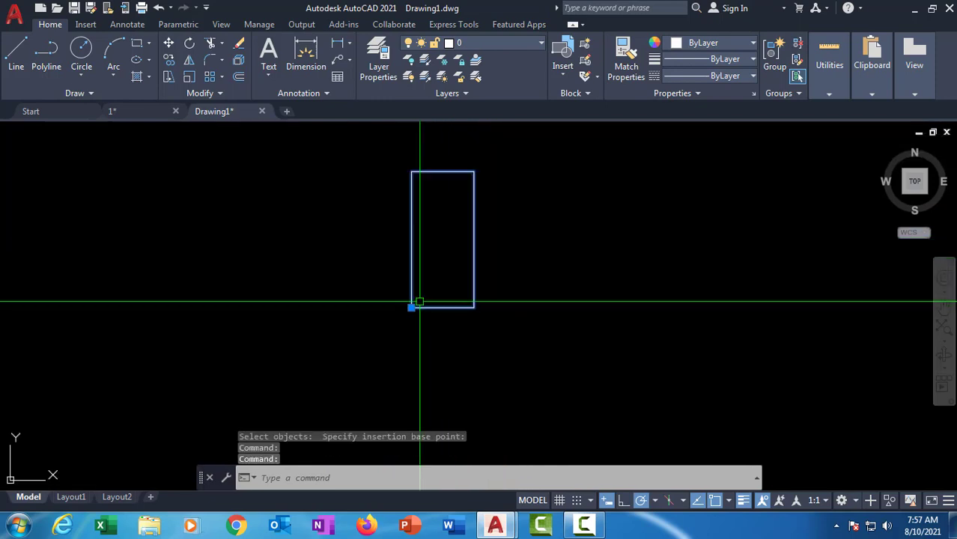
{"action": "scroll", "coordinate": [453, 298], "scroll_direction": "down", "scroll_amount": 4}
{"action": "middle_click_drag", "start_coordinate": [501, 305], "coordinate": [527, 348]}
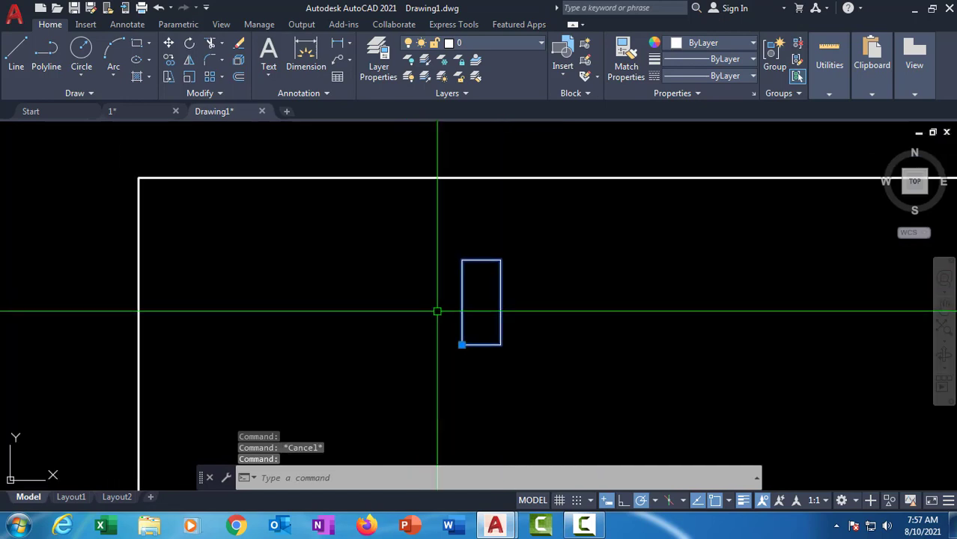
{"action": "key", "text": "Escape"}
Step: Move the block by its upper-left corner onto the frame's upper-left corner
{"action": "left_click", "coordinate": [486, 327]}
{"action": "left_click", "coordinate": [437, 297]}
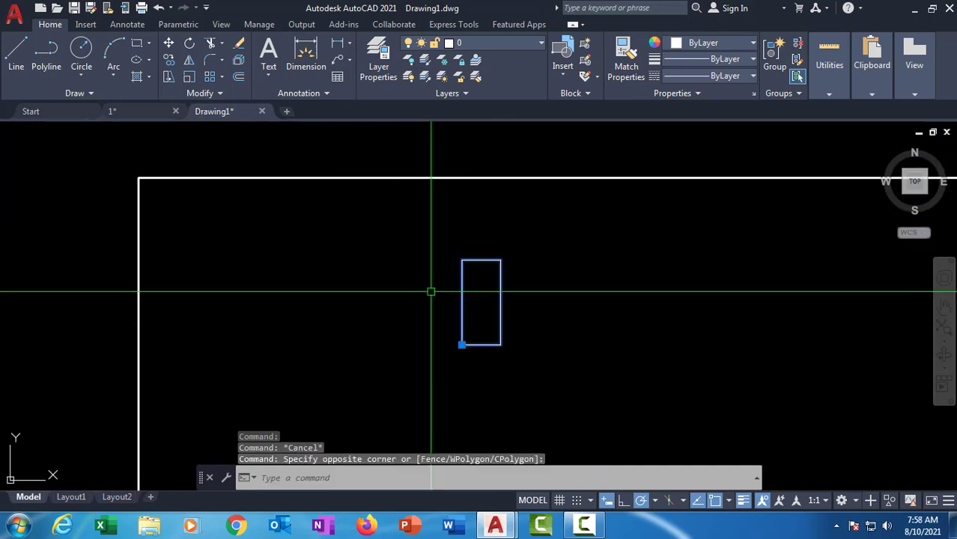
{"action": "type", "text": "m"}
{"action": "key", "text": "Return"}
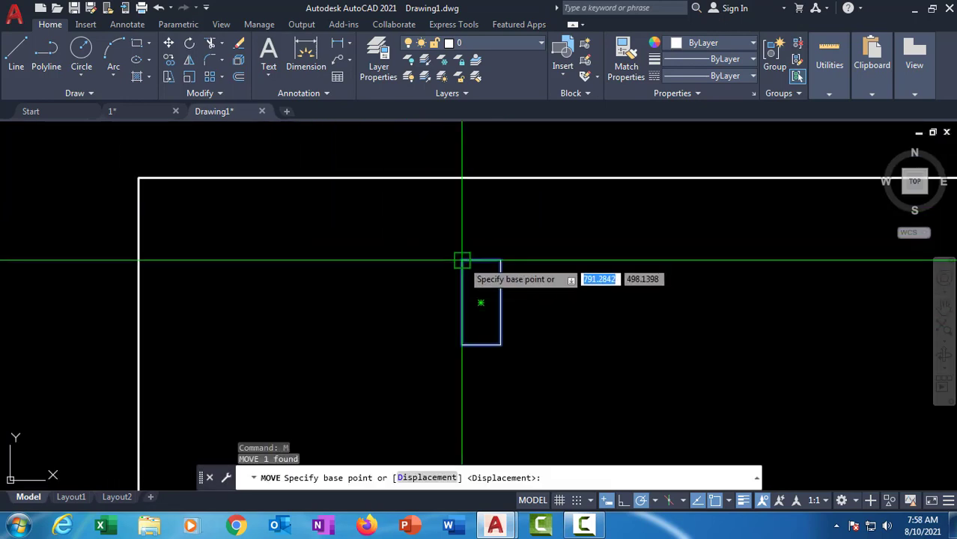
{"action": "left_click", "coordinate": [462, 260]}
{"action": "left_click", "coordinate": [139, 178]}
{"action": "scroll", "coordinate": [143, 180], "scroll_direction": "down", "scroll_amount": 2}
{"action": "scroll", "coordinate": [188, 204], "scroll_direction": "down", "scroll_amount": 2}
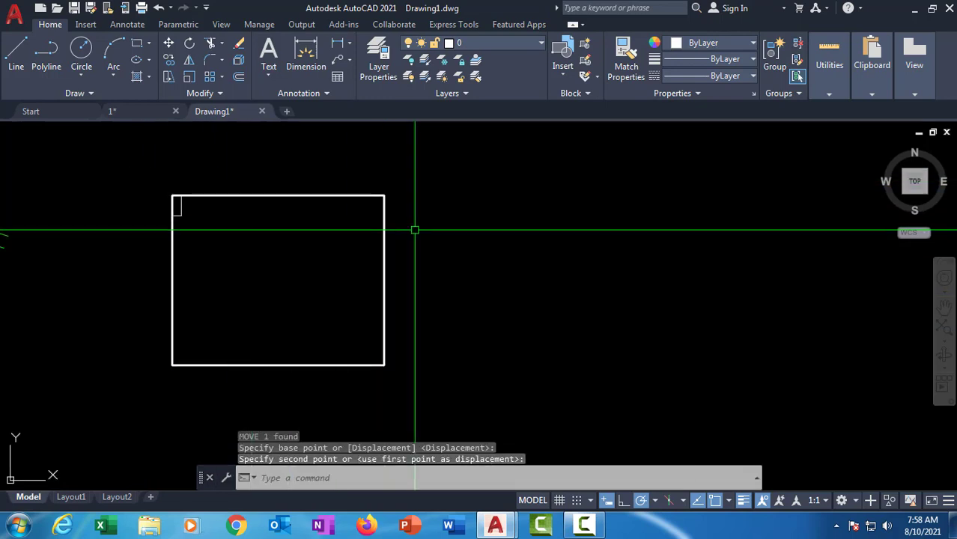
Step: Copy the corner block as a 10-item array, spaced one plot width apart eastward along the frame's upper edge
{"action": "scroll", "coordinate": [177, 186], "scroll_direction": "up", "scroll_amount": 4}
{"action": "middle_click_drag", "start_coordinate": [223, 244], "coordinate": [279, 270]}
{"action": "left_click", "coordinate": [269, 271]}
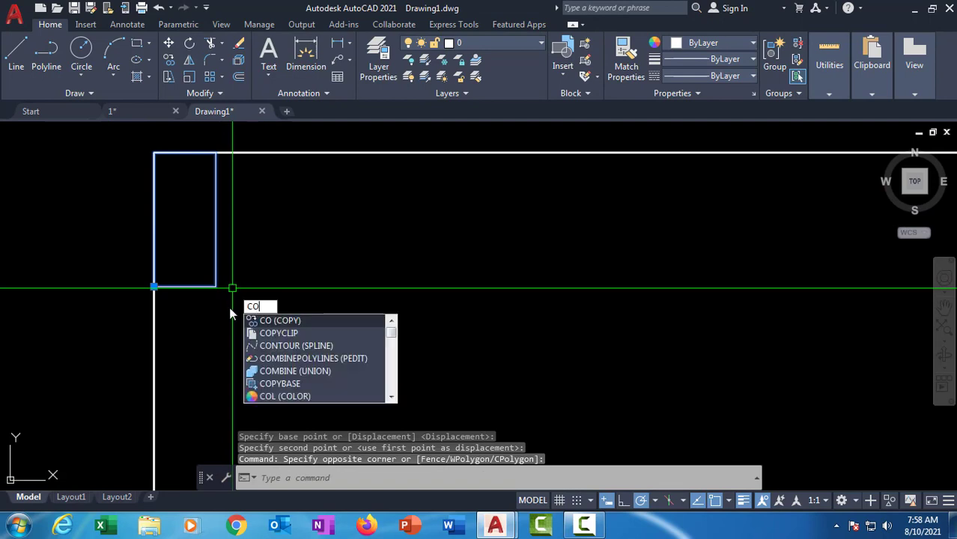
{"action": "key", "text": "Return"}
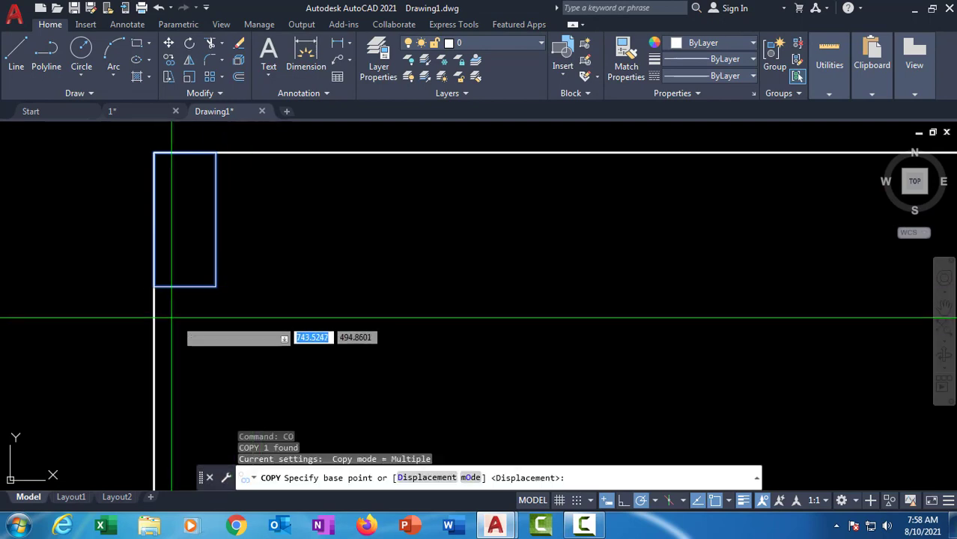
{"action": "left_click", "coordinate": [154, 287]}
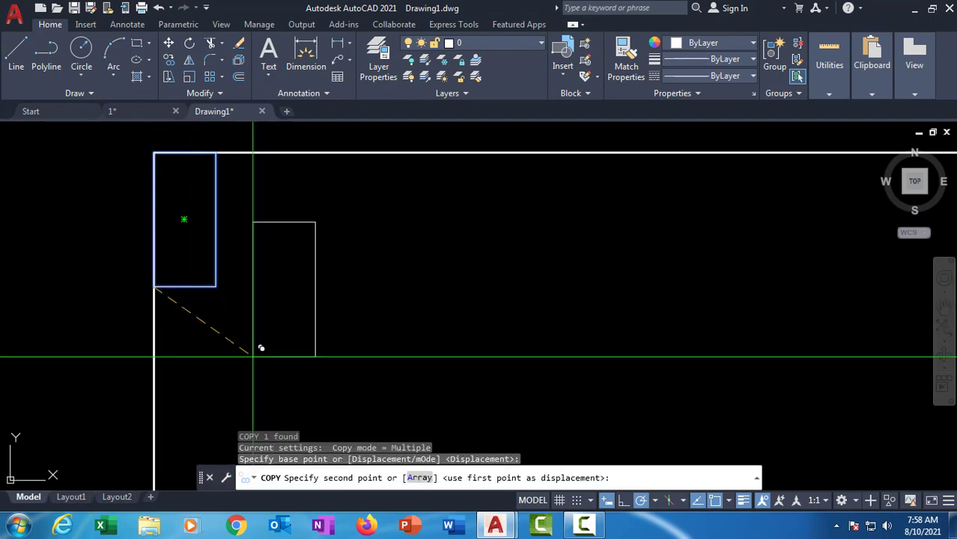
{"action": "left_click", "coordinate": [419, 479]}
{"action": "scroll", "coordinate": [389, 329], "scroll_direction": "down", "scroll_amount": 4}
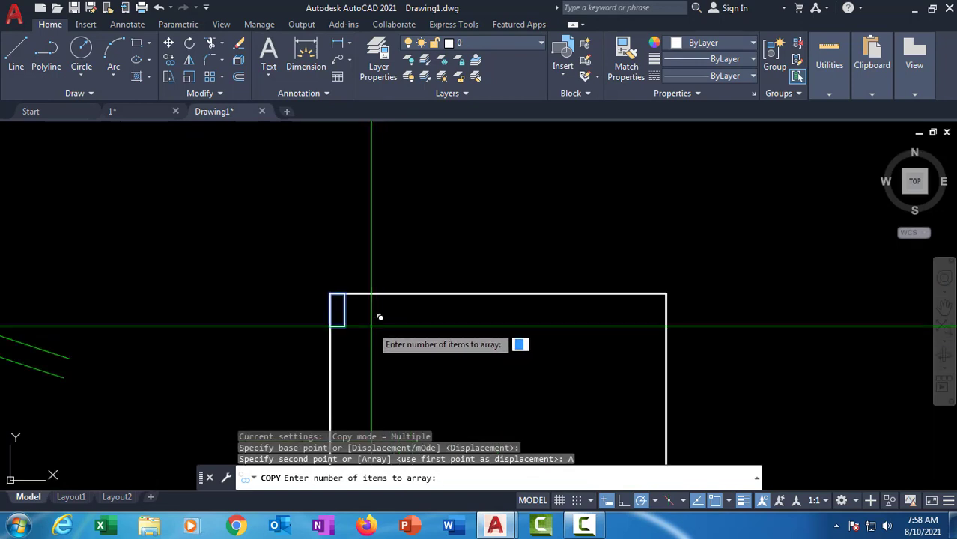
{"action": "type", "text": "10"}
{"action": "key", "text": "Return"}
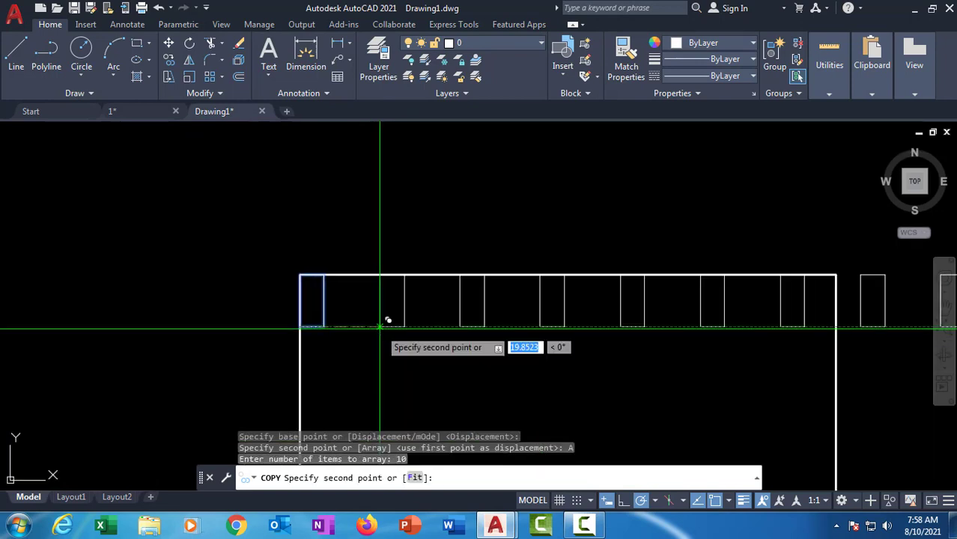
{"action": "scroll", "coordinate": [330, 314], "scroll_direction": "up", "scroll_amount": 3}
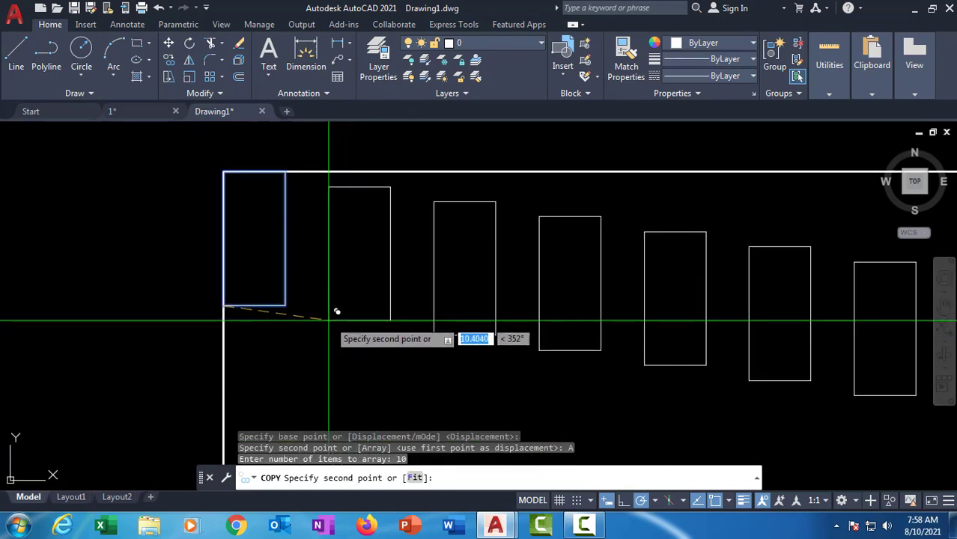
{"action": "left_click", "coordinate": [289, 305]}
{"action": "scroll", "coordinate": [241, 307], "scroll_direction": "down", "scroll_amount": 4}
{"action": "key", "text": "Return"}
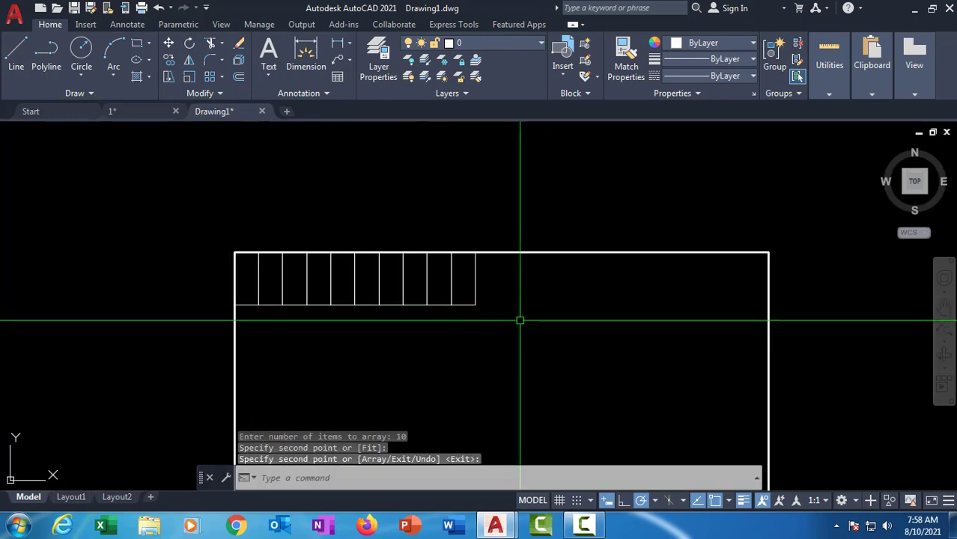
Step: Copy all plots of the row except the first eastward so the copies adjoin the end of the row
{"action": "left_click", "coordinate": [520, 318]}
{"action": "left_click", "coordinate": [269, 274]}
{"action": "type", "text": "c"}
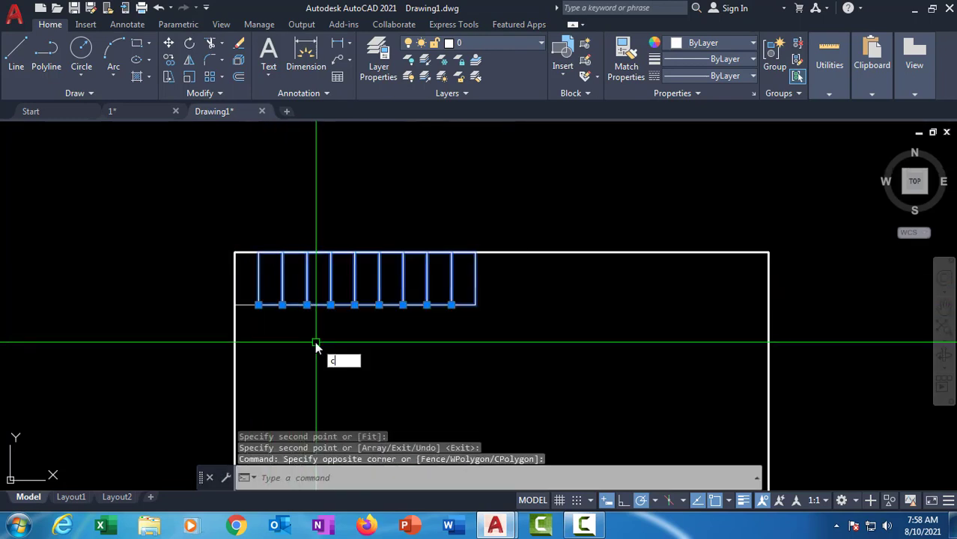
{"action": "type", "text": "o"}
{"action": "key", "text": "Return"}
{"action": "scroll", "coordinate": [277, 318], "scroll_direction": "up", "scroll_amount": 2}
{"action": "left_click", "coordinate": [251, 298]}
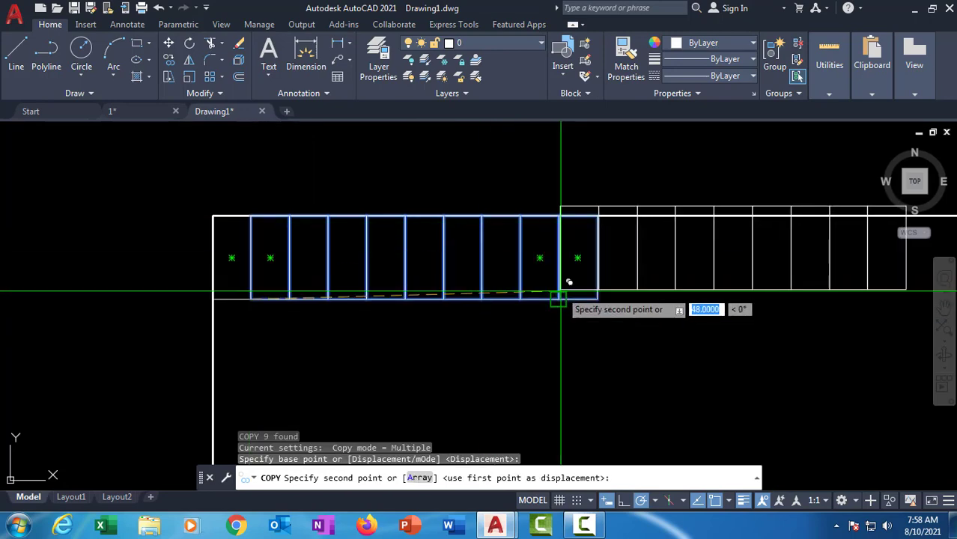
{"action": "left_click", "coordinate": [597, 297]}
{"action": "scroll", "coordinate": [597, 297], "scroll_direction": "down", "scroll_amount": 3}
{"action": "scroll", "coordinate": [529, 295], "scroll_direction": "up", "scroll_amount": 2}
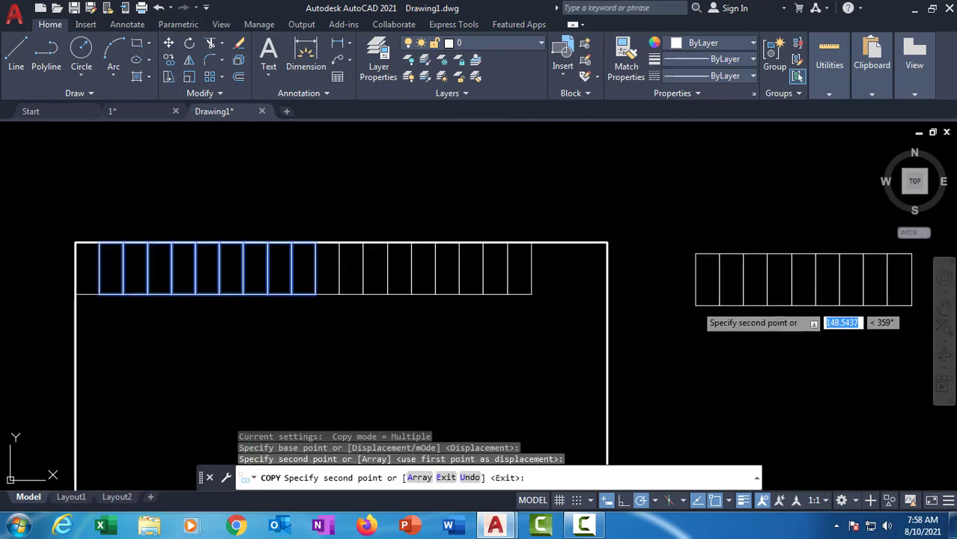
Step: Place another set of the plot copies at the row's new end, running past the frame's east edge, and finish copying
{"action": "scroll", "coordinate": [700, 303], "scroll_direction": "up", "scroll_amount": 2}
{"action": "left_click", "coordinate": [574, 296]}
{"action": "key", "text": "Return"}
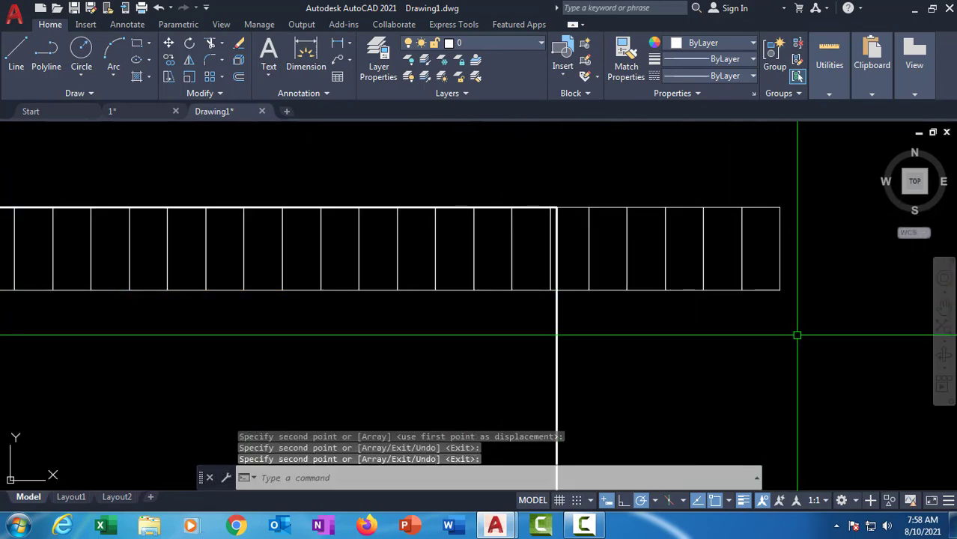
Step: Erase the six plots that extend beyond the frame's east edge
{"action": "left_click", "coordinate": [796, 336]}
{"action": "left_click", "coordinate": [583, 206]}
{"action": "type", "text": "e"}
{"action": "key", "text": "Return"}
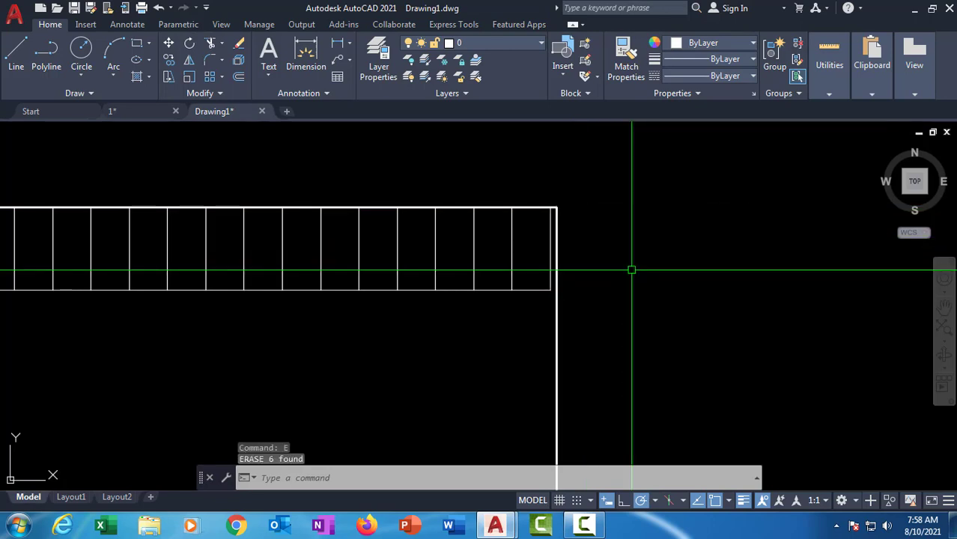
{"action": "middle_click_drag", "start_coordinate": [625, 281], "coordinate": [655, 203]}
{"action": "scroll", "coordinate": [624, 208], "scroll_direction": "up", "scroll_amount": 2}
{"action": "left_click", "coordinate": [600, 253]}
{"action": "left_click", "coordinate": [552, 273]}
{"action": "scroll", "coordinate": [587, 157], "scroll_direction": "down", "scroll_amount": 6}
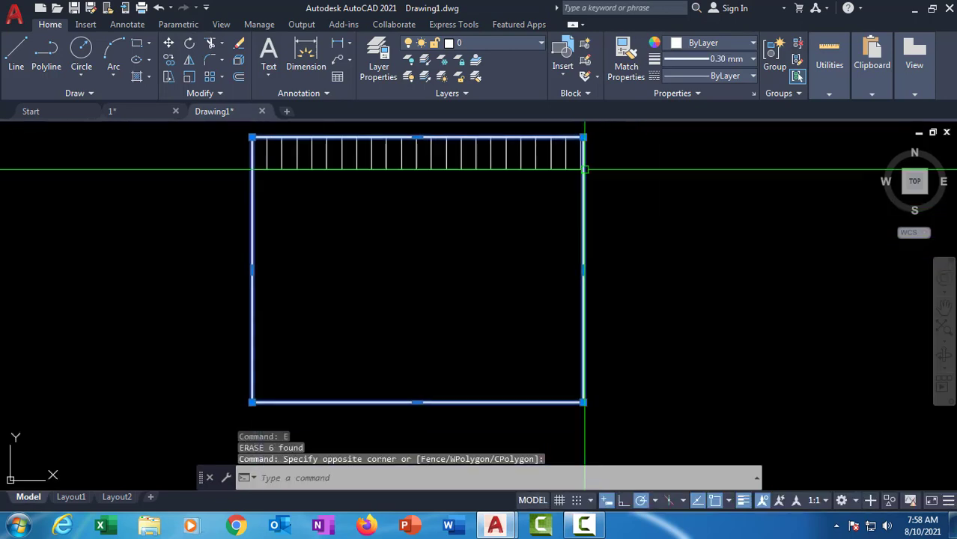
{"action": "key", "text": "Escape"}
Step: Mirror the whole plot row downward about its lower edge, keeping the source plots
{"action": "scroll", "coordinate": [587, 149], "scroll_direction": "up", "scroll_amount": 3}
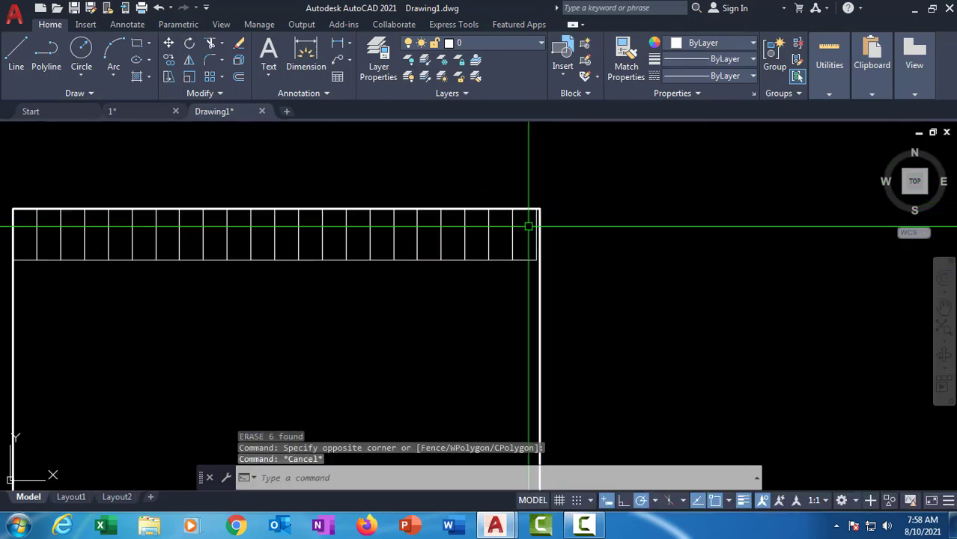
{"action": "middle_click_drag", "start_coordinate": [529, 227], "coordinate": [650, 191]}
{"action": "scroll", "coordinate": [648, 209], "scroll_direction": "up", "scroll_amount": 2}
{"action": "left_click", "coordinate": [657, 250]}
{"action": "middle_click_drag", "start_coordinate": [228, 208], "coordinate": [535, 212]}
{"action": "left_click", "coordinate": [123, 187]}
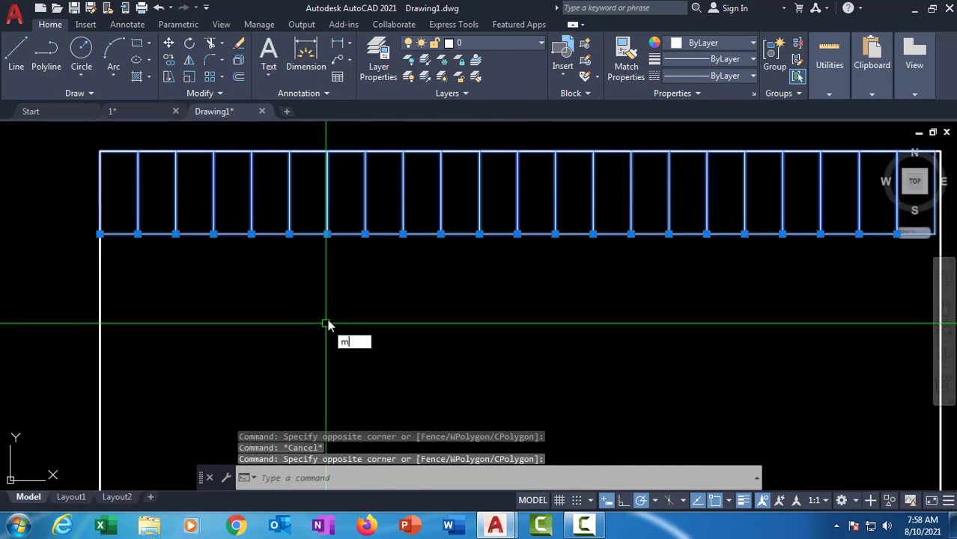
{"action": "type", "text": "mi"}
{"action": "key", "text": "Return"}
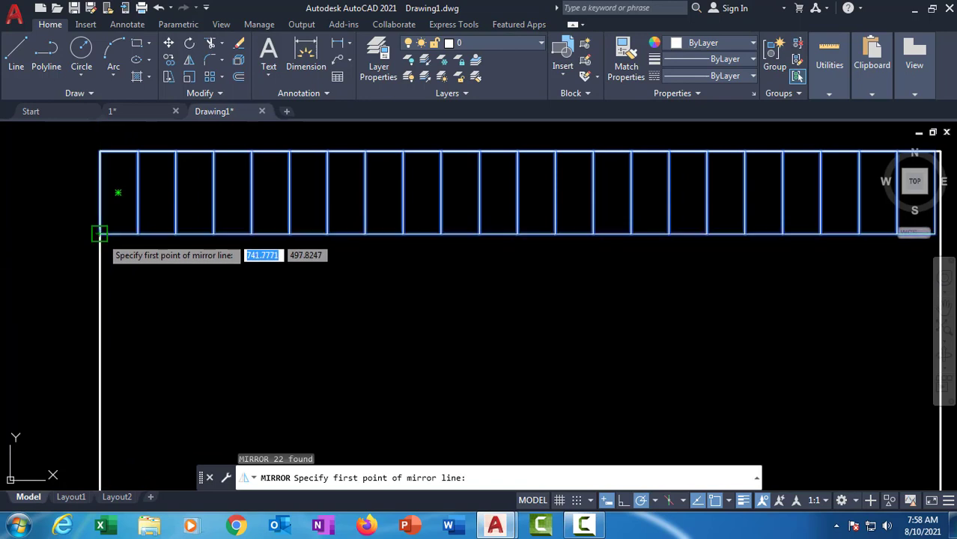
{"action": "left_click", "coordinate": [101, 233]}
{"action": "scroll", "coordinate": [197, 292], "scroll_direction": "down", "scroll_amount": 5}
{"action": "scroll", "coordinate": [271, 289], "scroll_direction": "up", "scroll_amount": 8}
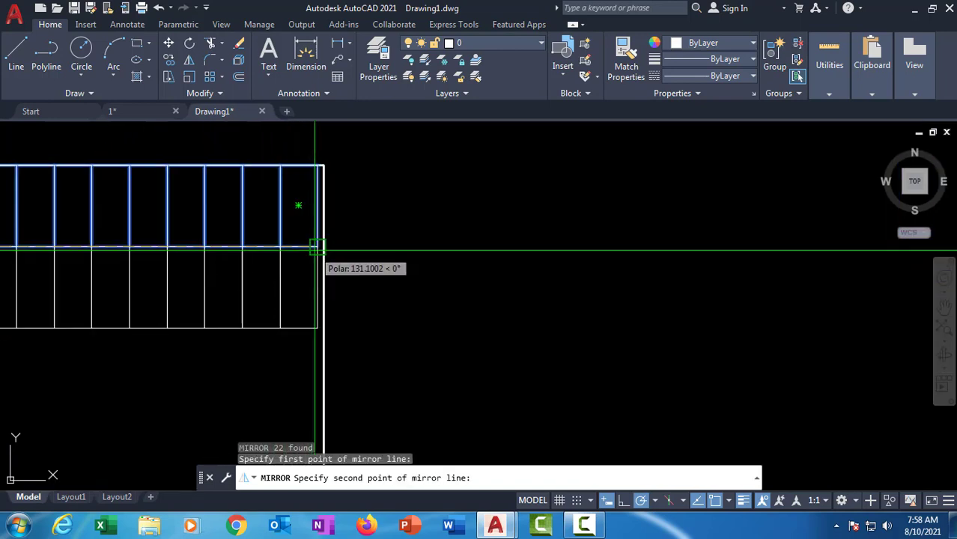
{"action": "left_click", "coordinate": [318, 246]}
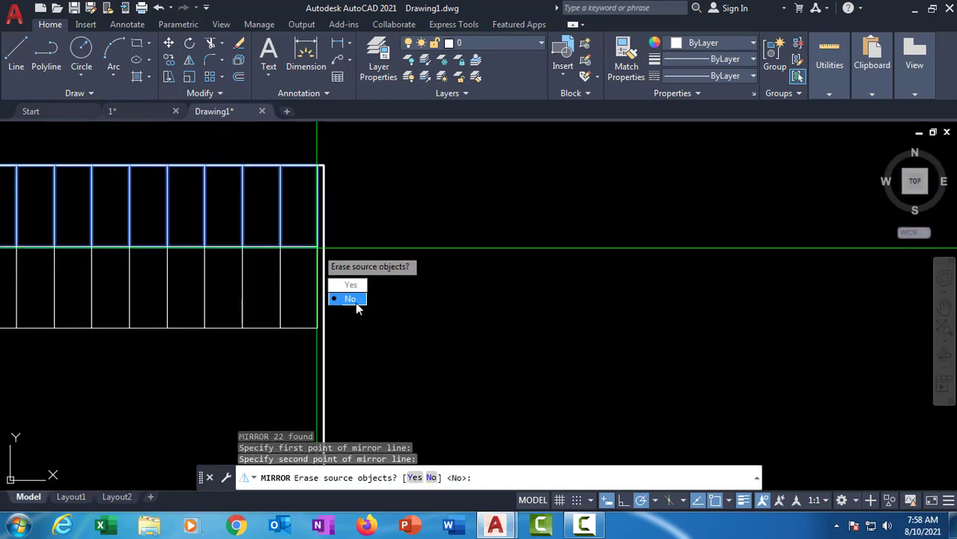
{"action": "left_click", "coordinate": [355, 302]}
Step: Draw a horizontal construction line (XLINE) along the lower edge of the mirrored plot row
{"action": "scroll", "coordinate": [397, 248], "scroll_direction": "down", "scroll_amount": 6}
{"action": "middle_click_drag", "start_coordinate": [376, 259], "coordinate": [547, 193]}
{"action": "scroll", "coordinate": [401, 224], "scroll_direction": "up", "scroll_amount": 2}
{"action": "middle_click_drag", "start_coordinate": [402, 223], "coordinate": [281, 248]}
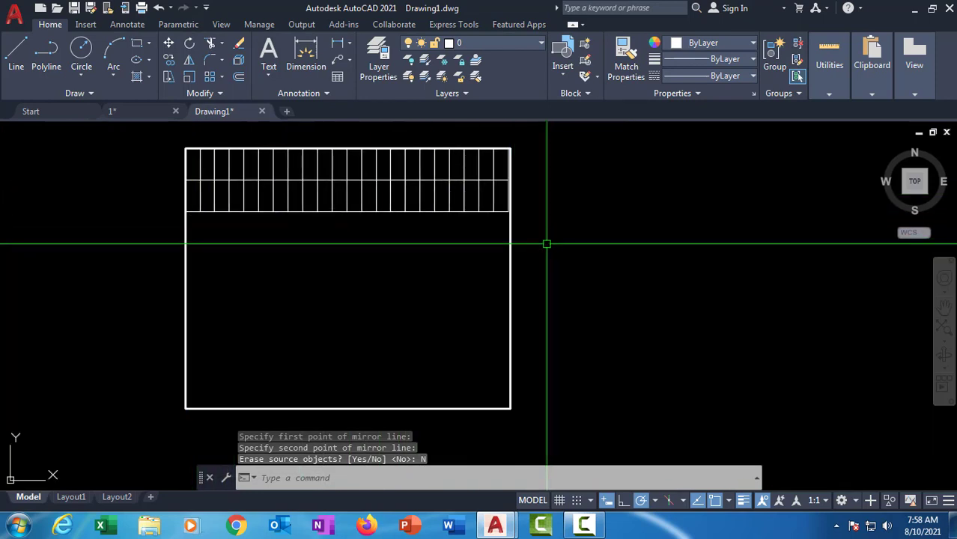
{"action": "key", "text": "Return"}
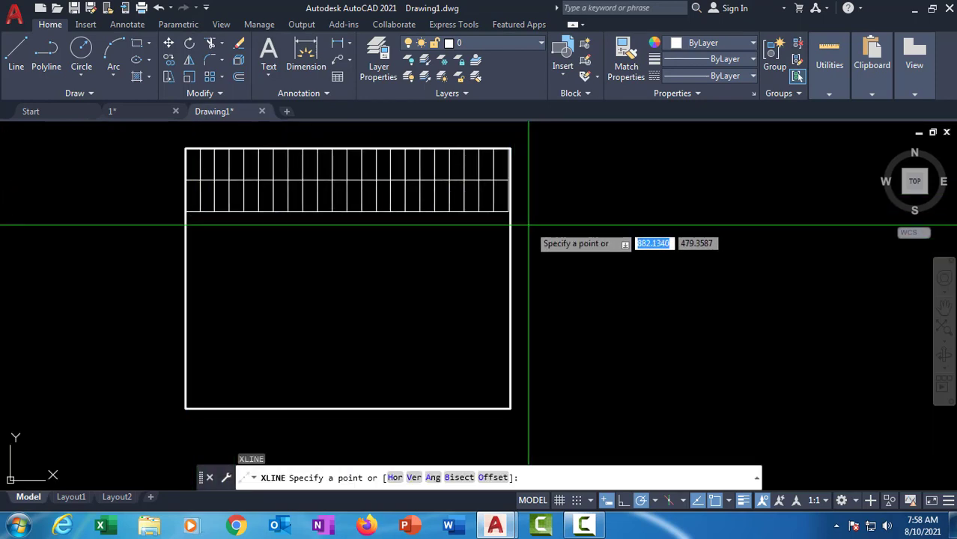
{"action": "key", "text": "Escape"}
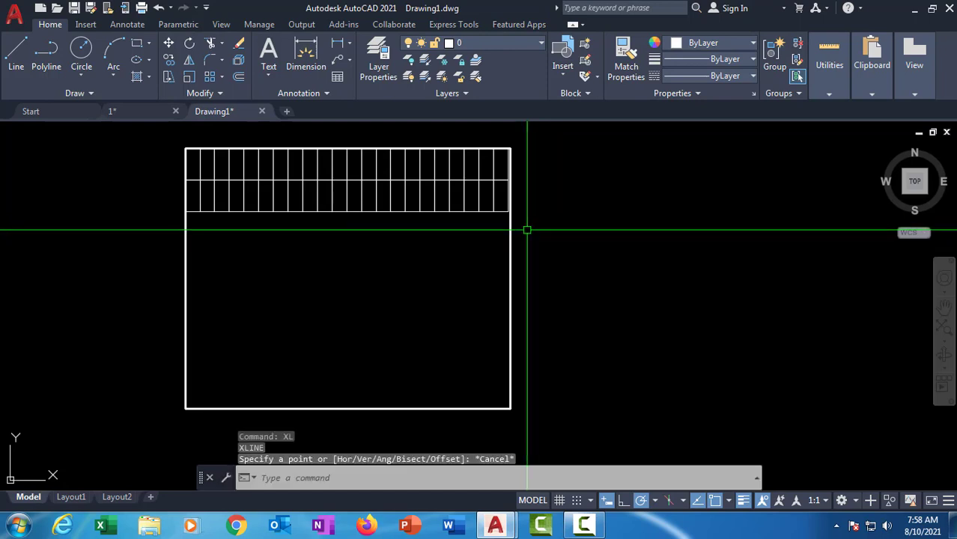
{"action": "type", "text": "xl"}
{"action": "key", "text": "Return"}
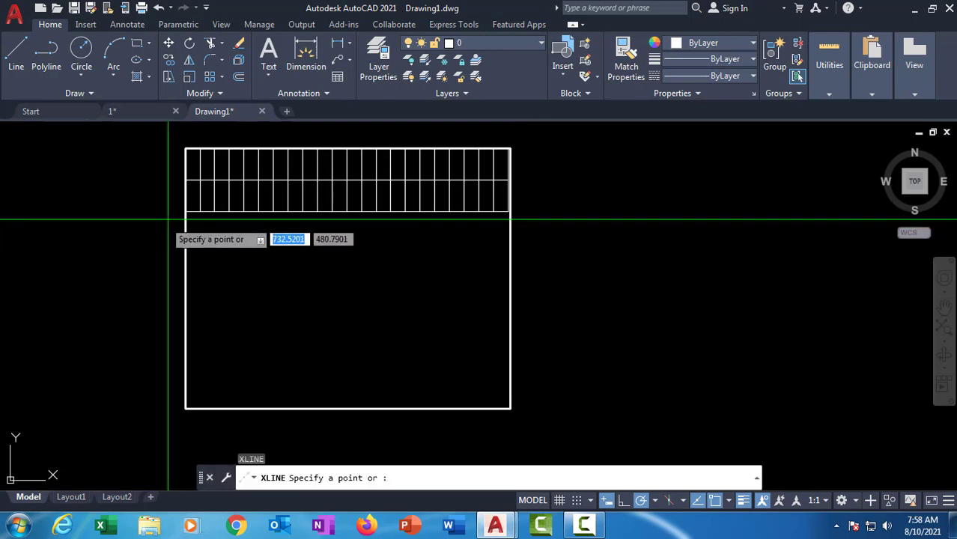
{"action": "left_click", "coordinate": [185, 211]}
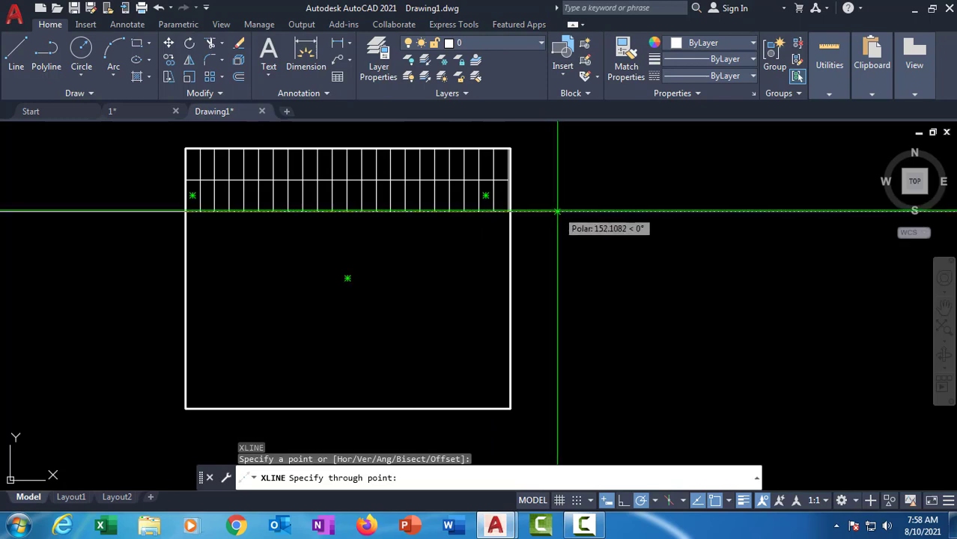
{"action": "left_click", "coordinate": [553, 211]}
{"action": "key", "text": "Return"}
Step: Offset the construction line downward by 8
{"action": "type", "text": "o"}
{"action": "key", "text": "Return"}
{"action": "type", "text": "8"}
{"action": "key", "text": "Return"}
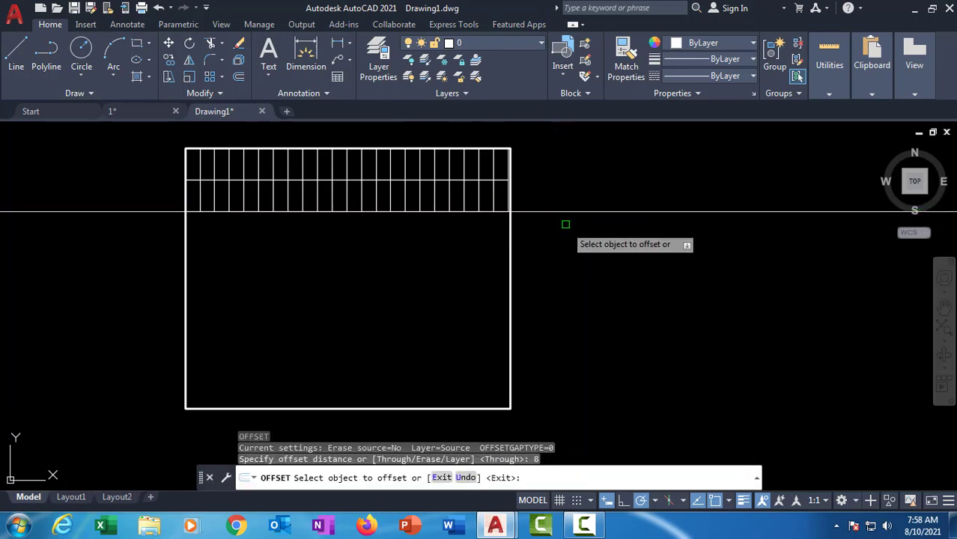
{"action": "left_click", "coordinate": [588, 212]}
{"action": "left_click", "coordinate": [577, 267]}
{"action": "key", "text": "Escape"}
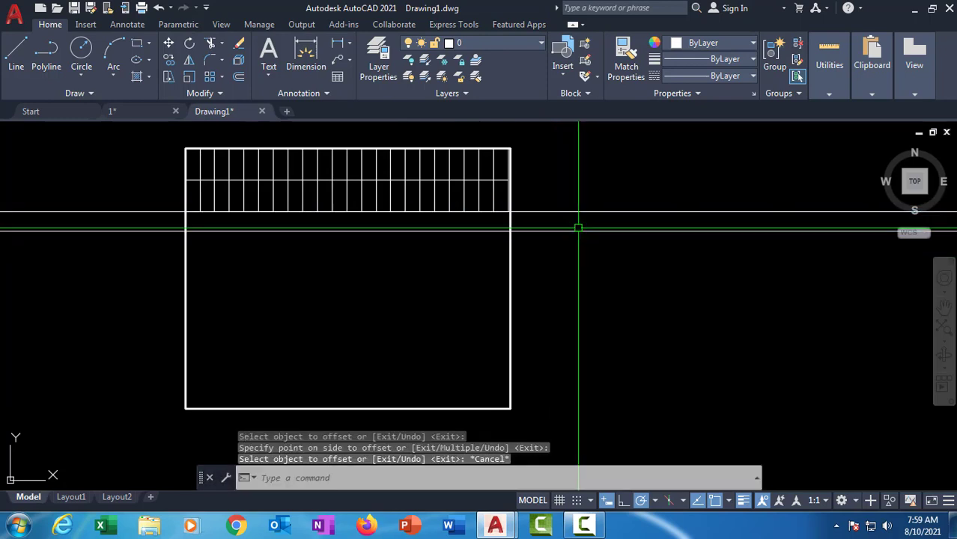
Step: Erase the original construction line along the lower edge of the double row
{"action": "left_click", "coordinate": [576, 215]}
{"action": "left_click", "coordinate": [559, 200]}
{"action": "type", "text": "e"}
{"action": "key", "text": "Return"}
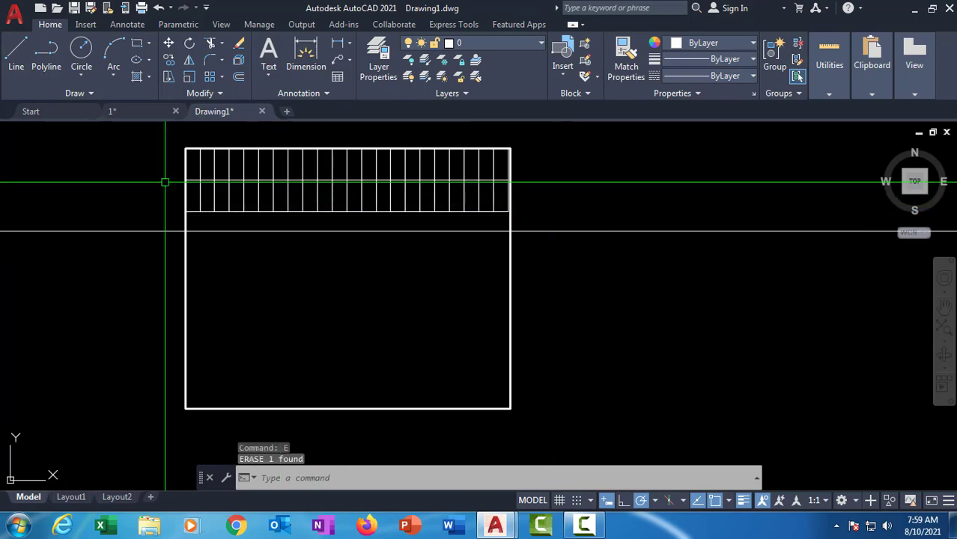
Step: Copy the double plot row downward as a 4-item array, from the frame's upper-right corner to the construction line's intersection with the frame's right edge
{"action": "scroll", "coordinate": [156, 144], "scroll_direction": "up", "scroll_amount": 2}
{"action": "left_click", "coordinate": [156, 133]}
{"action": "scroll", "coordinate": [723, 285], "scroll_direction": "up", "scroll_amount": 2}
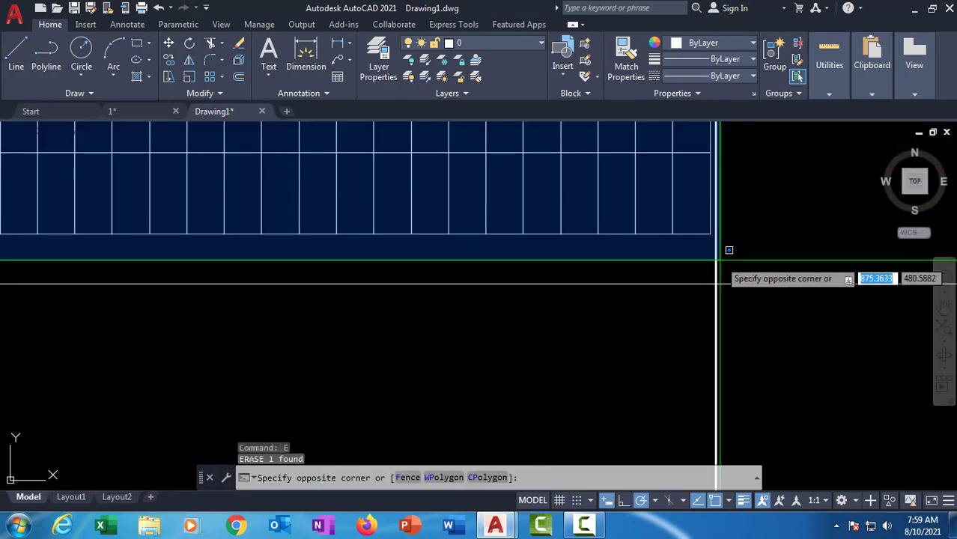
{"action": "left_click", "coordinate": [732, 247]}
{"action": "scroll", "coordinate": [668, 275], "scroll_direction": "down", "scroll_amount": 6}
{"action": "middle_click_drag", "start_coordinate": [668, 274], "coordinate": [639, 279]}
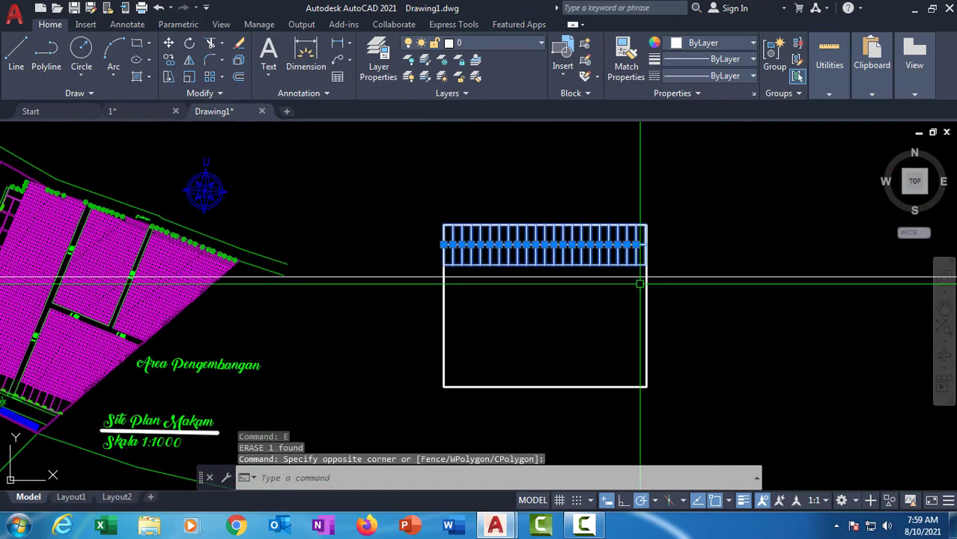
{"action": "type", "text": "co"}
{"action": "key", "text": "Return"}
{"action": "scroll", "coordinate": [644, 224], "scroll_direction": "up", "scroll_amount": 2}
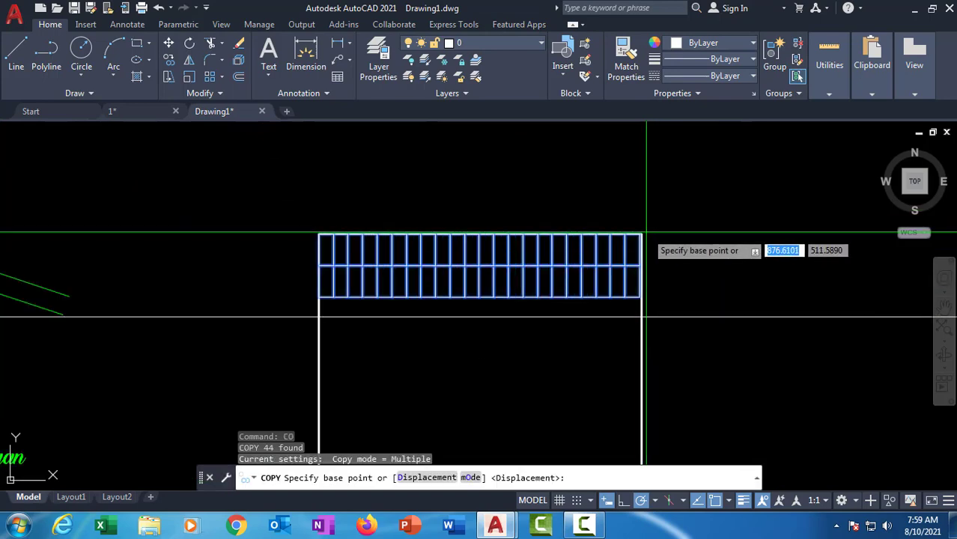
{"action": "left_click", "coordinate": [641, 234]}
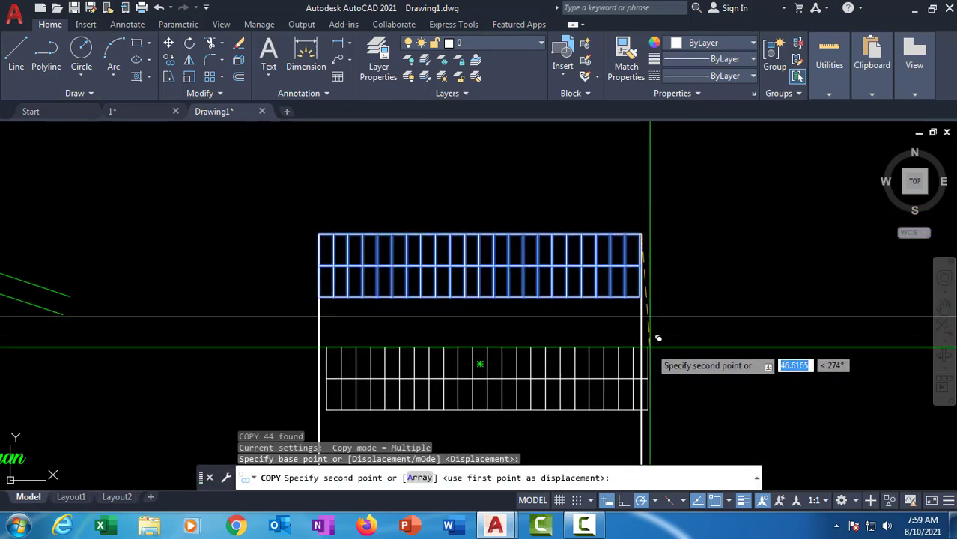
{"action": "left_click", "coordinate": [419, 479]}
{"action": "scroll", "coordinate": [465, 408], "scroll_direction": "down", "scroll_amount": 3}
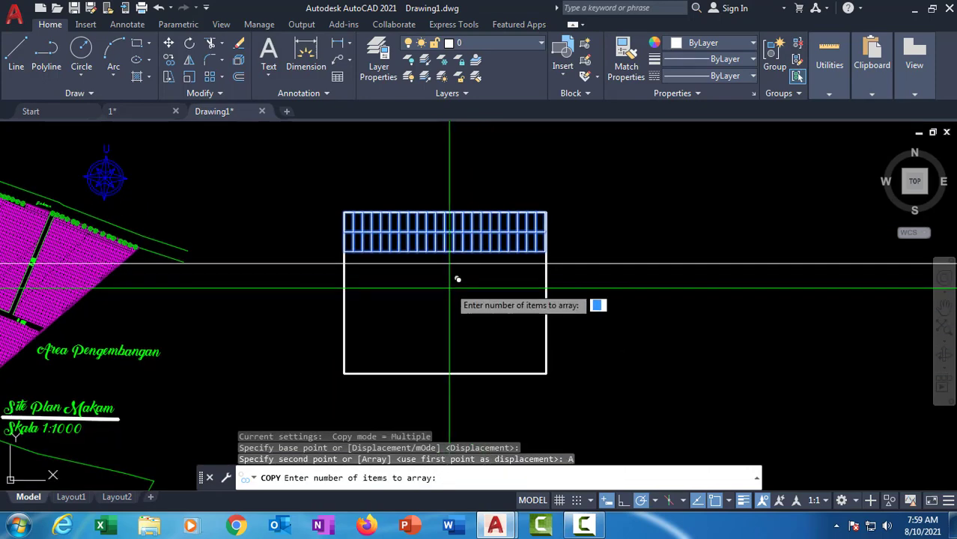
{"action": "type", "text": "4"}
{"action": "key", "text": "Return"}
{"action": "scroll", "coordinate": [524, 292], "scroll_direction": "up", "scroll_amount": 5}
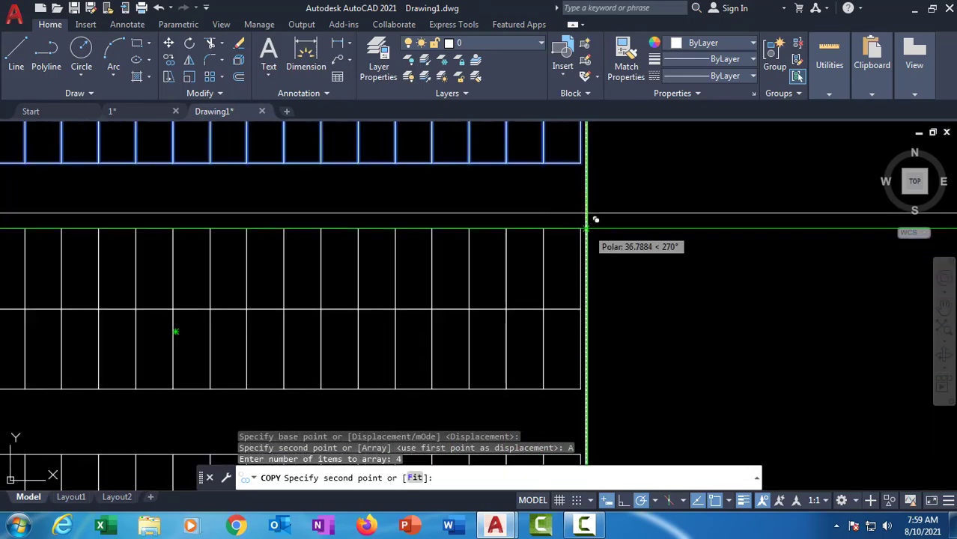
{"action": "left_click", "coordinate": [586, 213]}
{"action": "scroll", "coordinate": [613, 160], "scroll_direction": "down", "scroll_amount": 3}
{"action": "key", "text": "Escape"}
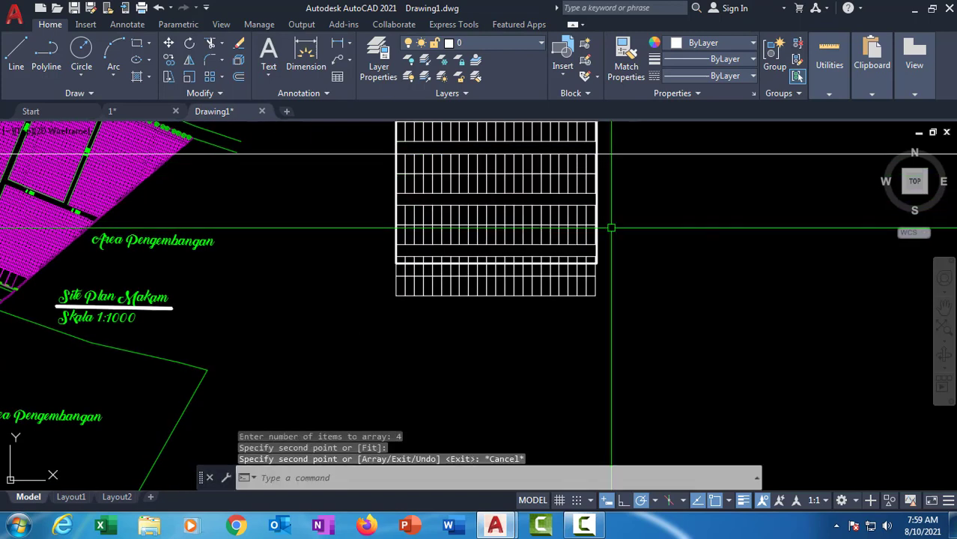
Step: Stretch the frame's lower edge down to the bottom of the last double plot row
{"action": "scroll", "coordinate": [613, 222], "scroll_direction": "up", "scroll_amount": 3}
{"action": "left_click", "coordinate": [592, 257]}
{"action": "middle_click_drag", "start_coordinate": [597, 256], "coordinate": [614, 160]}
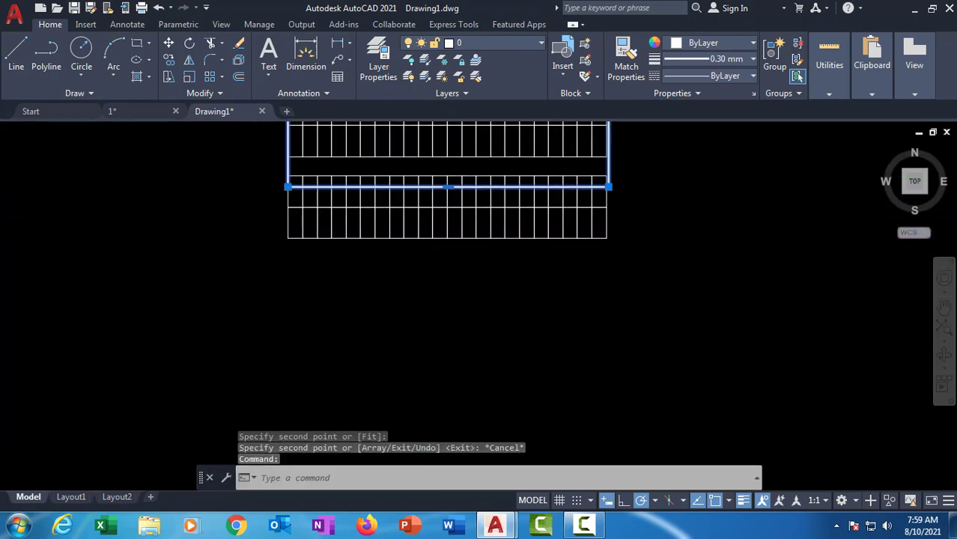
{"action": "scroll", "coordinate": [432, 204], "scroll_direction": "up", "scroll_amount": 5}
{"action": "left_click", "coordinate": [475, 156]}
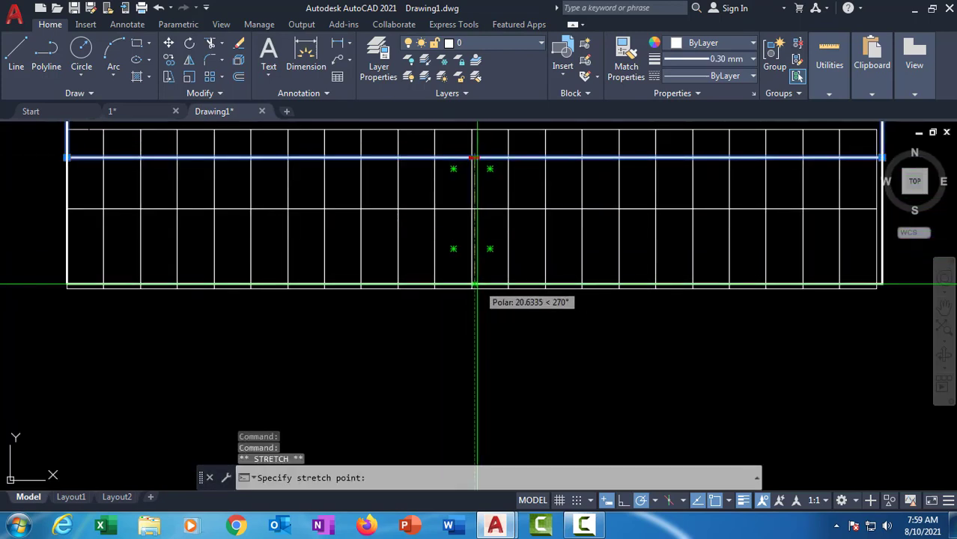
{"action": "left_click", "coordinate": [474, 288]}
{"action": "key", "text": "Escape"}
Step: Erase the remaining horizontal construction line crossing the frame
{"action": "scroll", "coordinate": [505, 329], "scroll_direction": "down", "scroll_amount": 8}
{"action": "scroll", "coordinate": [639, 278], "scroll_direction": "up", "scroll_amount": 3}
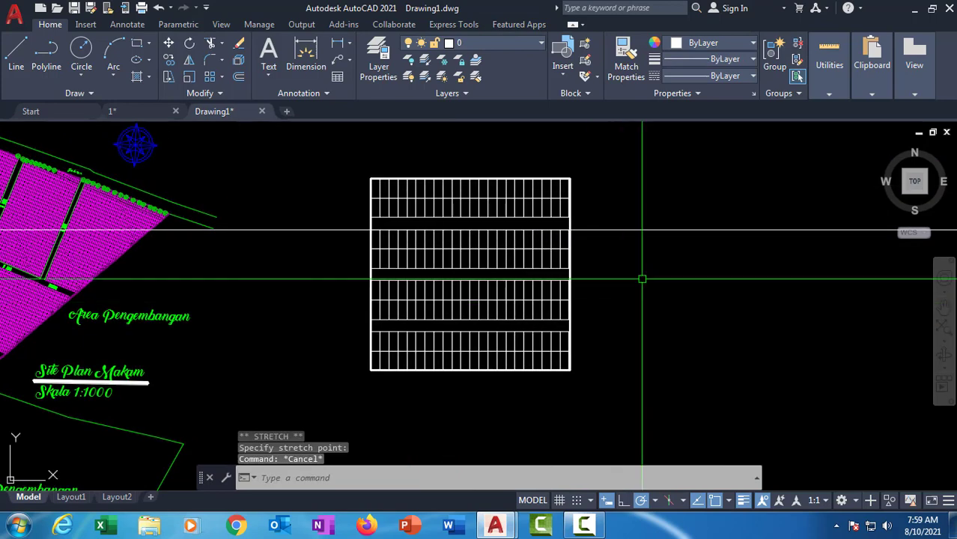
{"action": "left_click", "coordinate": [643, 263]}
{"action": "left_click", "coordinate": [607, 187]}
{"action": "key", "text": "Return"}
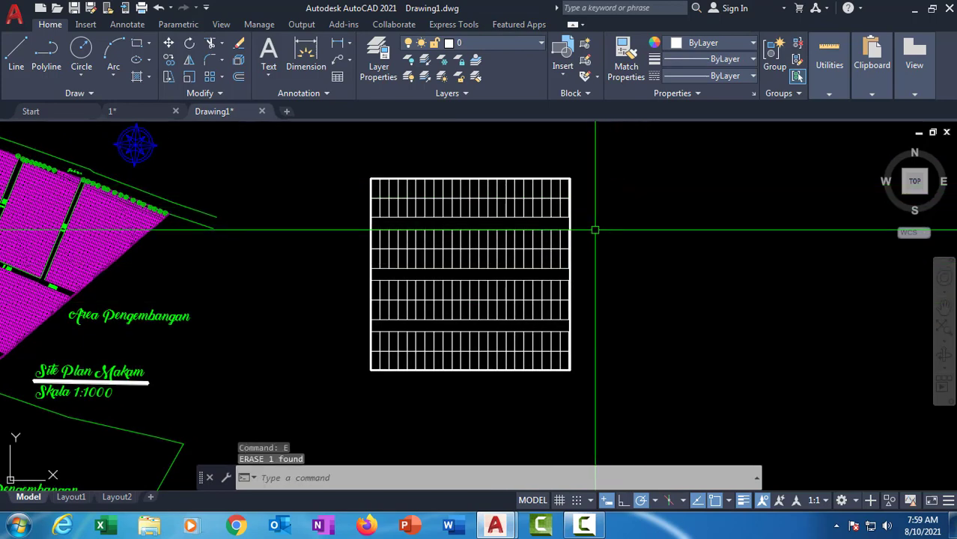
Step: Examine the plot rows in the frame, selecting plots in the uppermost rows and clearing each selection
{"action": "scroll", "coordinate": [541, 241], "scroll_direction": "up", "scroll_amount": 2}
{"action": "mouse_move", "coordinate": [503, 258]}
{"action": "middle_mouse_down"}
{"action": "mouse_move", "coordinate": [401, 246]}
{"action": "mouse_move", "coordinate": [489, 270]}
{"action": "middle_mouse_up"}
{"action": "mouse_move", "coordinate": [395, 281]}
{"action": "middle_mouse_down"}
{"action": "mouse_move", "coordinate": [476, 284]}
{"action": "mouse_move", "coordinate": [510, 328]}
{"action": "middle_mouse_up"}
{"action": "scroll", "coordinate": [369, 214], "scroll_direction": "up", "scroll_amount": 2}
{"action": "middle_click_drag", "start_coordinate": [540, 238], "coordinate": [427, 253]}
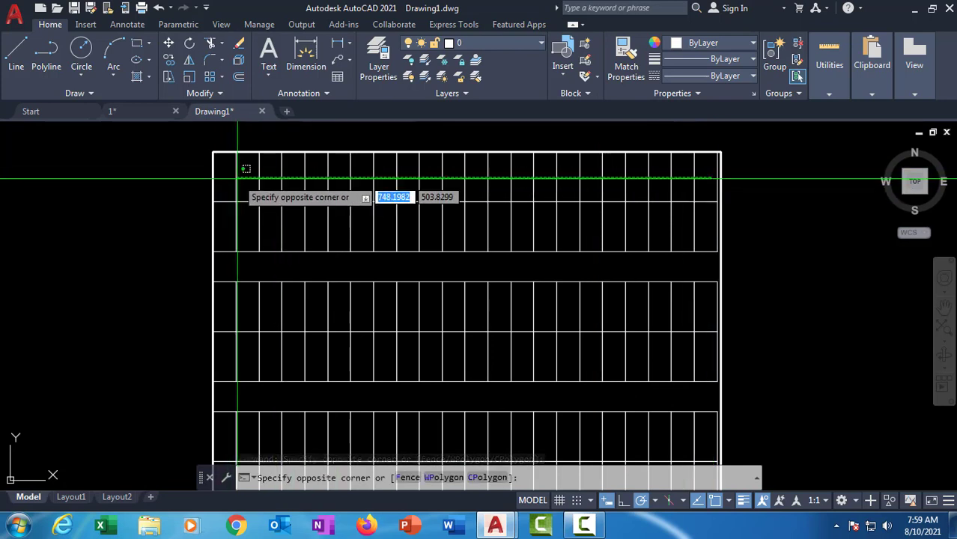
{"action": "key", "text": "Escape"}
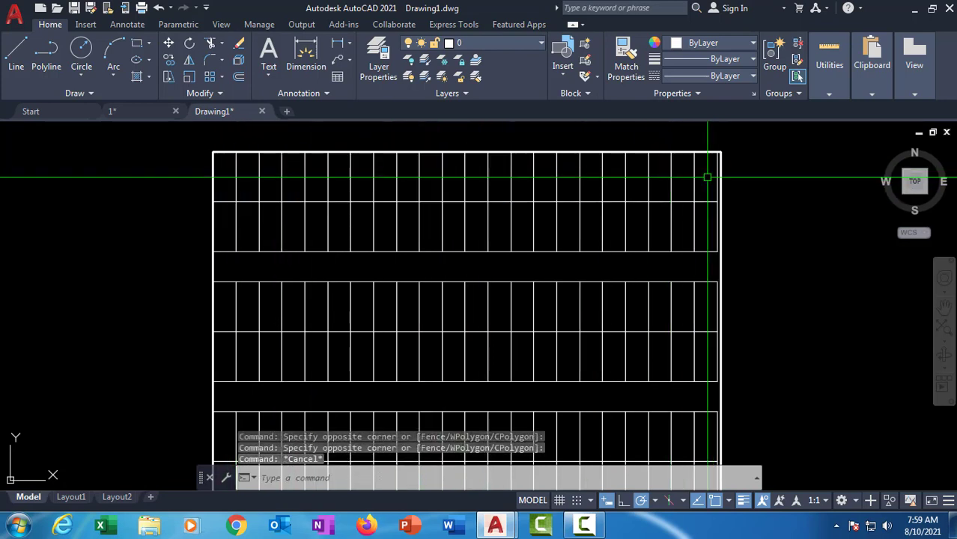
{"action": "key", "text": "Escape"}
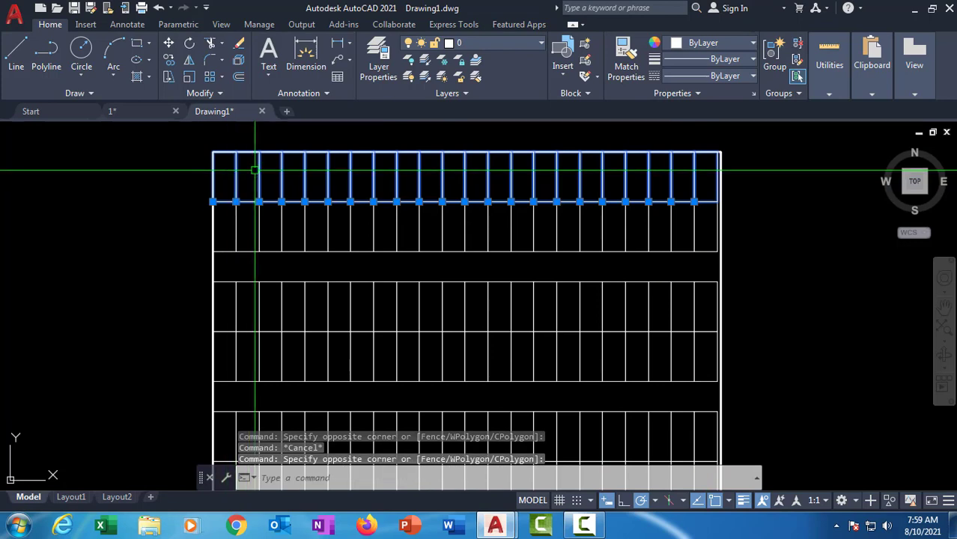
{"action": "mouse_move", "coordinate": [598, 240]}
{"action": "middle_mouse_down"}
{"action": "mouse_move", "coordinate": [640, 236]}
{"action": "mouse_move", "coordinate": [426, 271]}
{"action": "middle_mouse_up"}
{"action": "left_click", "coordinate": [5, 160]}
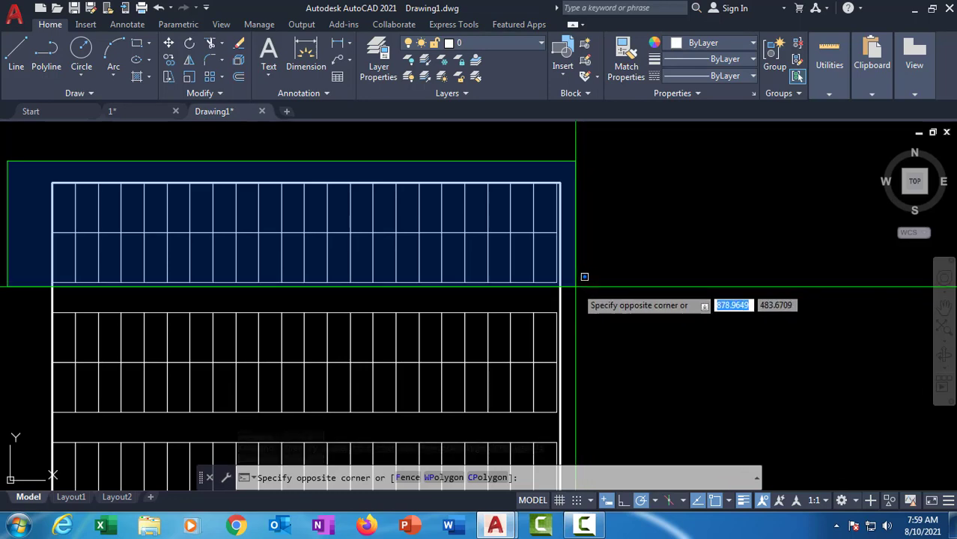
{"action": "key", "text": "Escape"}
{"action": "middle_click_drag", "start_coordinate": [455, 268], "coordinate": [599, 249]}
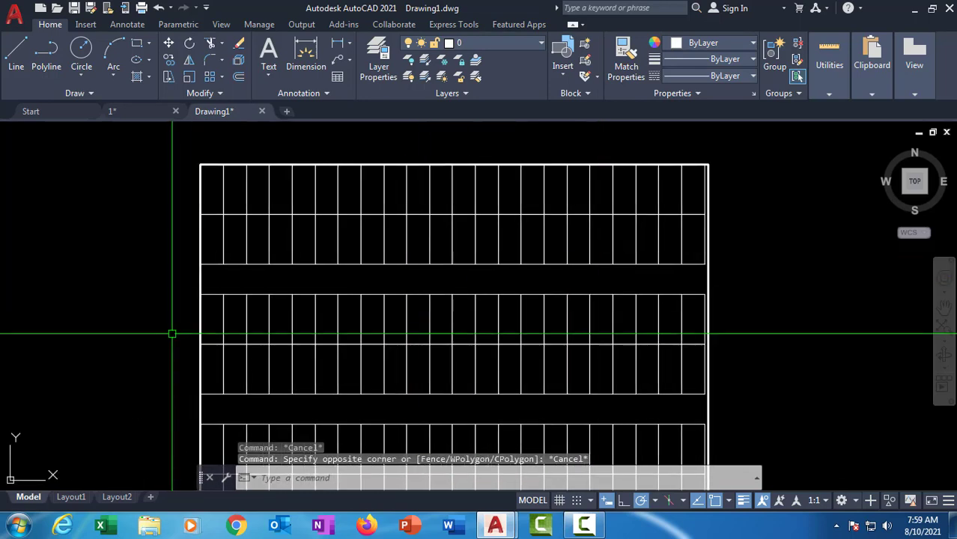
{"action": "mouse_move", "coordinate": [403, 273]}
{"action": "middle_mouse_down"}
{"action": "mouse_move", "coordinate": [473, 289]}
{"action": "mouse_move", "coordinate": [367, 267]}
{"action": "middle_mouse_up"}
{"action": "scroll", "coordinate": [213, 207], "scroll_direction": "up", "scroll_amount": 3}
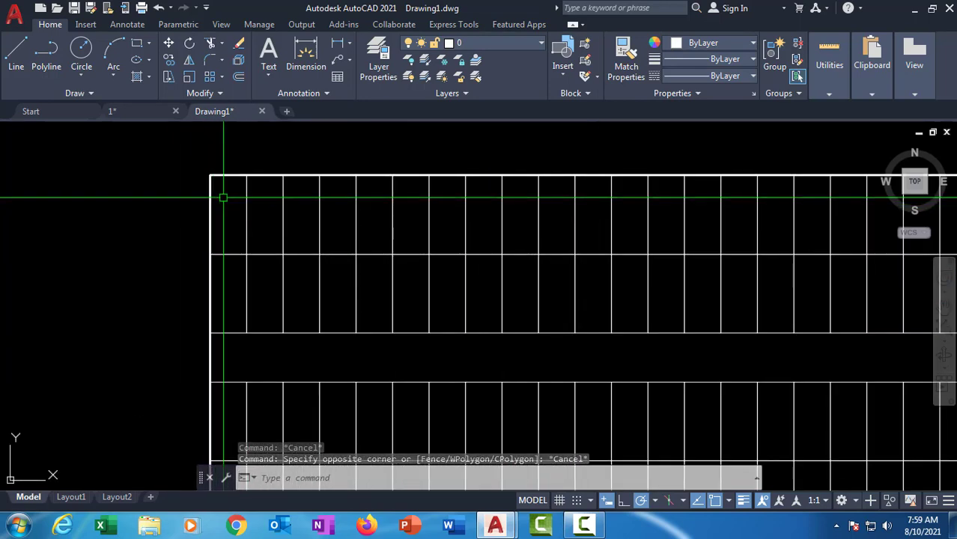
{"action": "left_click", "coordinate": [251, 203]}
{"action": "scroll", "coordinate": [258, 224], "scroll_direction": "down", "scroll_amount": 2}
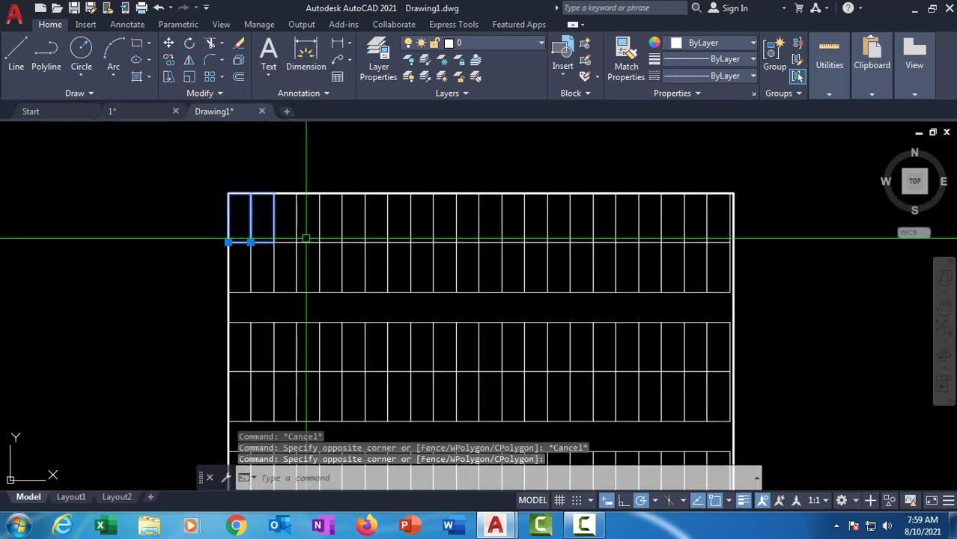
{"action": "key", "text": "Escape"}
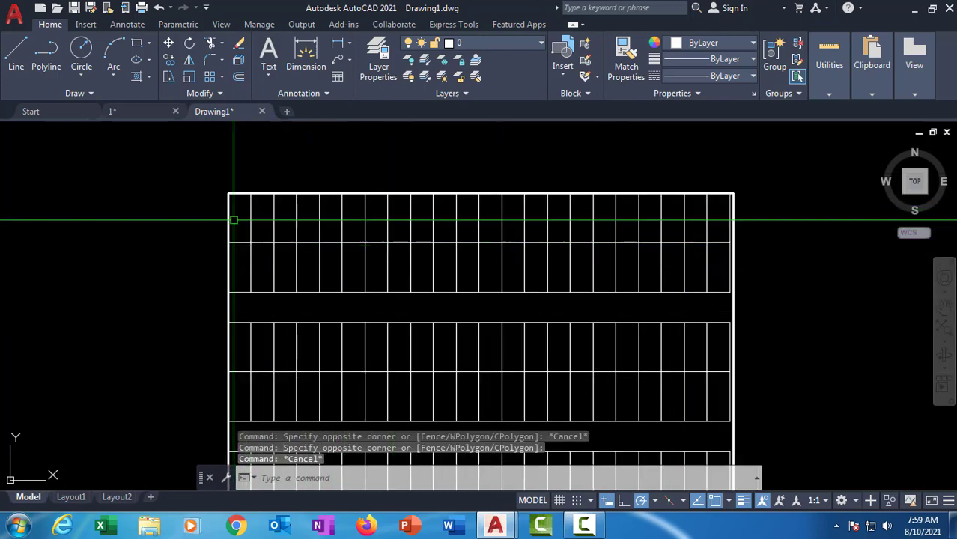
Step: Count the plot blocks in the frame's uppermost double row with BCOUNT
{"action": "left_click", "coordinate": [760, 293]}
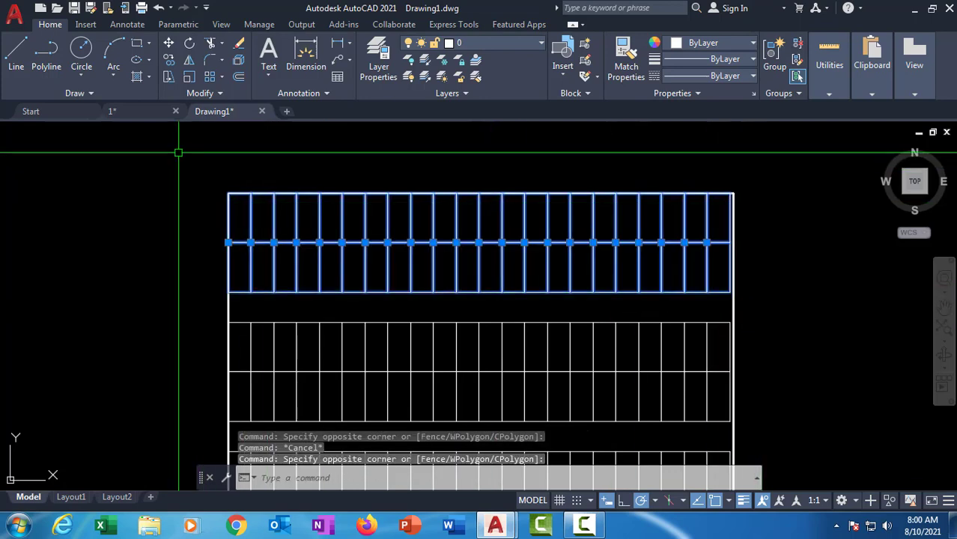
{"action": "left_click", "coordinate": [199, 165]}
{"action": "left_click", "coordinate": [737, 310]}
{"action": "scroll", "coordinate": [722, 220], "scroll_direction": "up", "scroll_amount": 2}
{"action": "scroll", "coordinate": [721, 220], "scroll_direction": "up", "scroll_amount": 3}
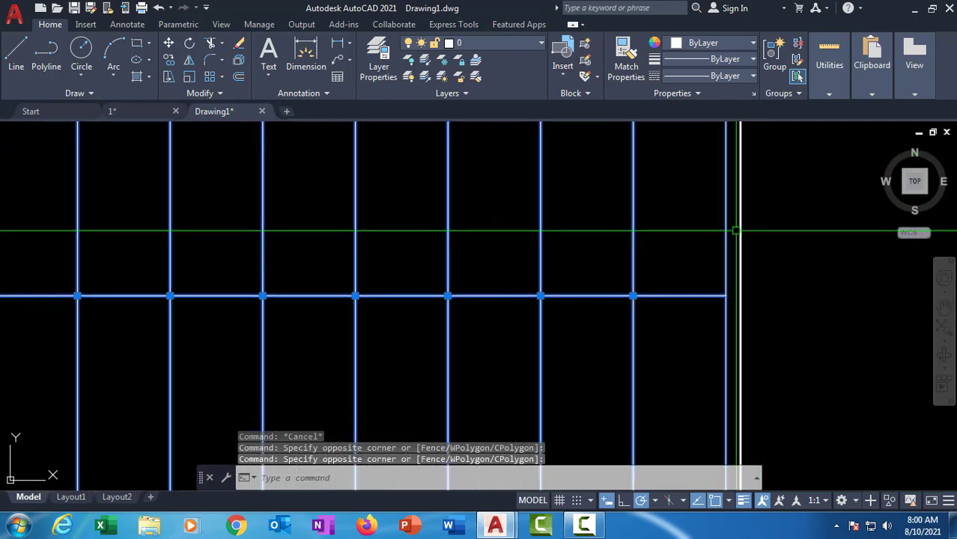
{"action": "scroll", "coordinate": [734, 230], "scroll_direction": "down", "scroll_amount": 5}
{"action": "scroll", "coordinate": [224, 240], "scroll_direction": "up", "scroll_amount": 1}
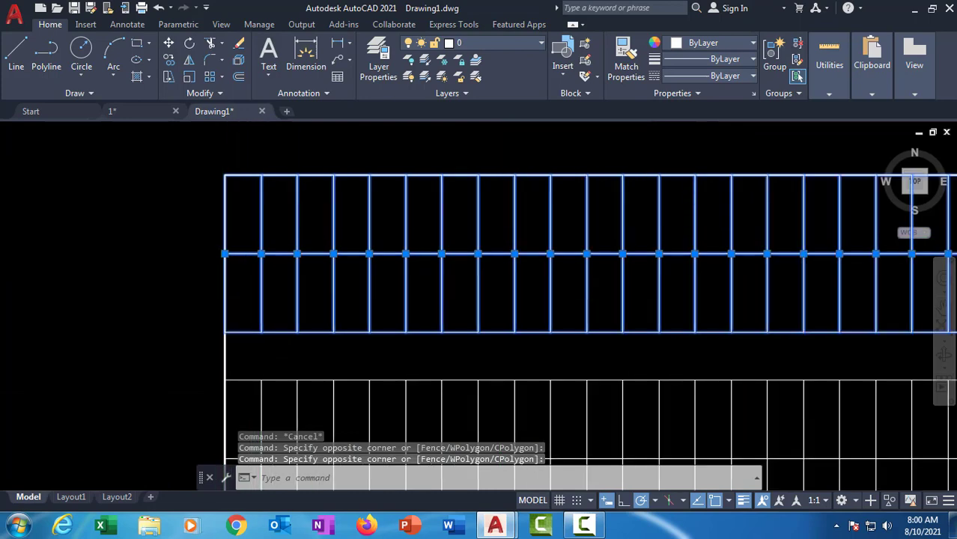
{"action": "scroll", "coordinate": [277, 248], "scroll_direction": "down", "scroll_amount": 3}
{"action": "left_click", "coordinate": [205, 189]}
{"action": "left_click", "coordinate": [604, 280]}
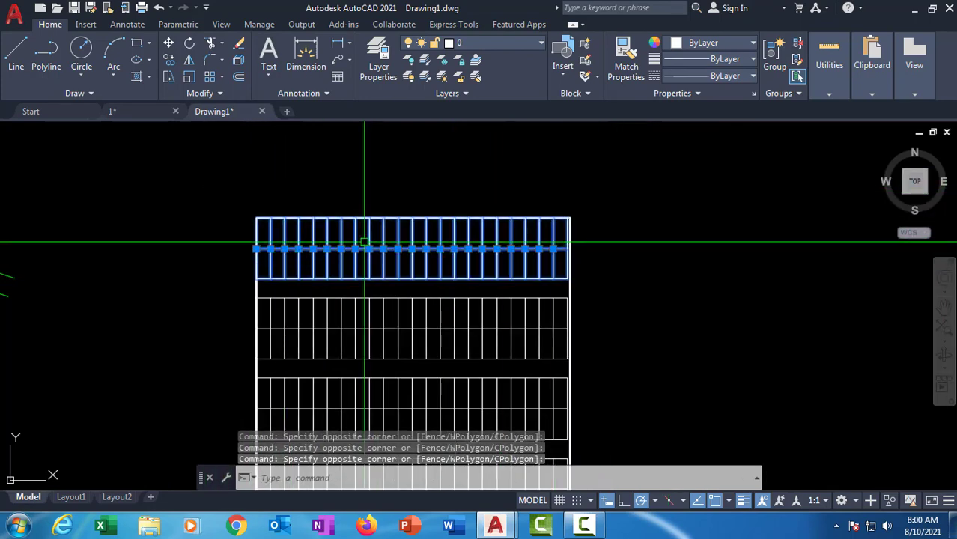
{"action": "scroll", "coordinate": [436, 243], "scroll_direction": "up", "scroll_amount": 2}
{"action": "scroll", "coordinate": [436, 243], "scroll_direction": "down", "scroll_amount": 2}
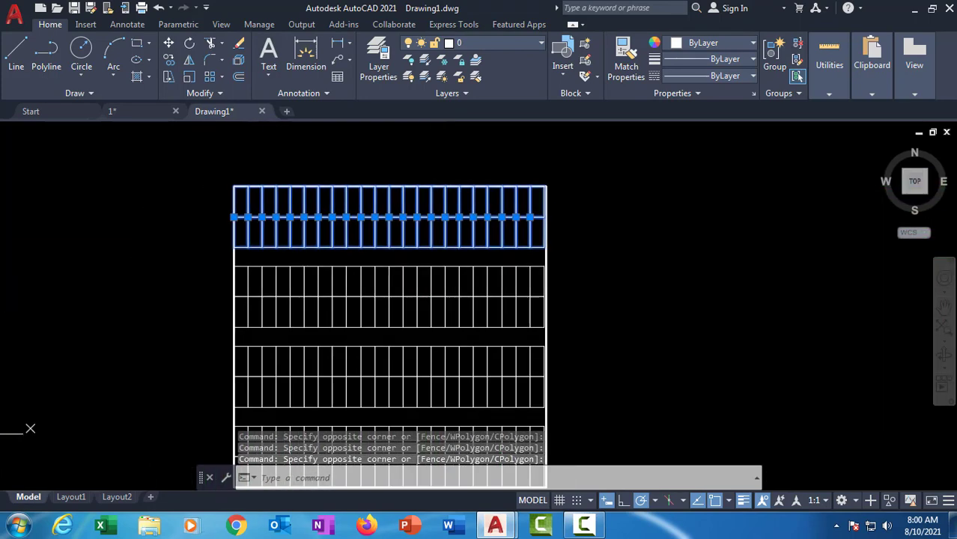
{"action": "scroll", "coordinate": [375, 255], "scroll_direction": "up", "scroll_amount": 2}
{"action": "middle_click_drag", "start_coordinate": [375, 254], "coordinate": [413, 293]}
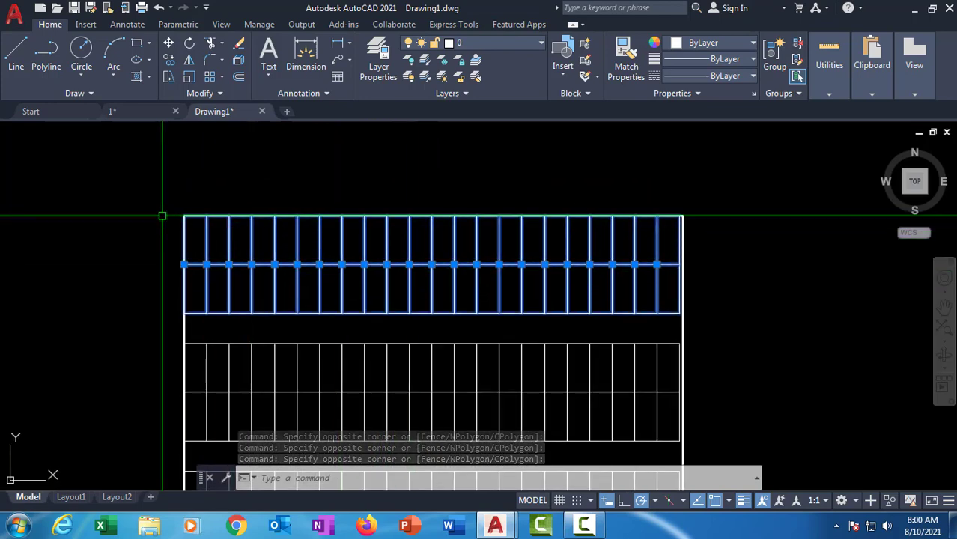
{"action": "type", "text": "Bc"}
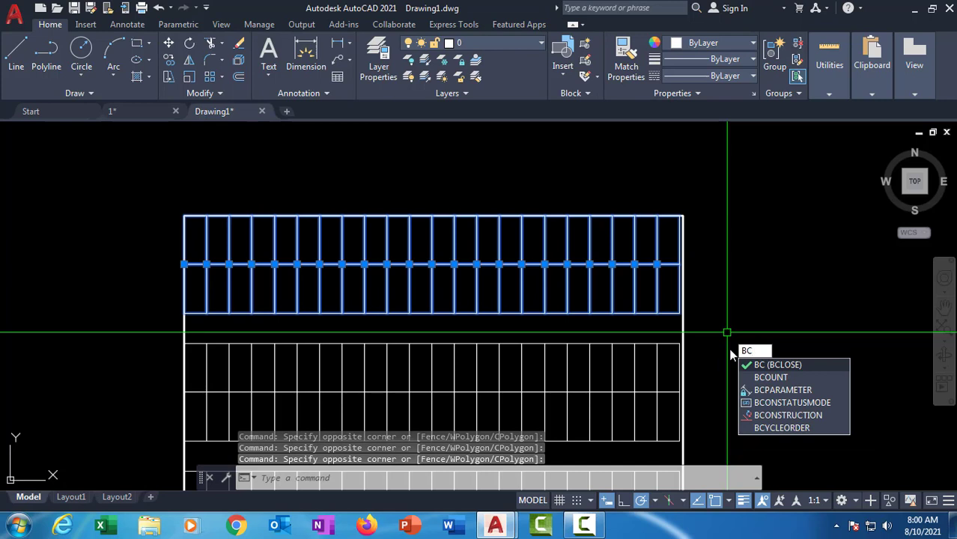
{"action": "type", "text": "OUNT"}
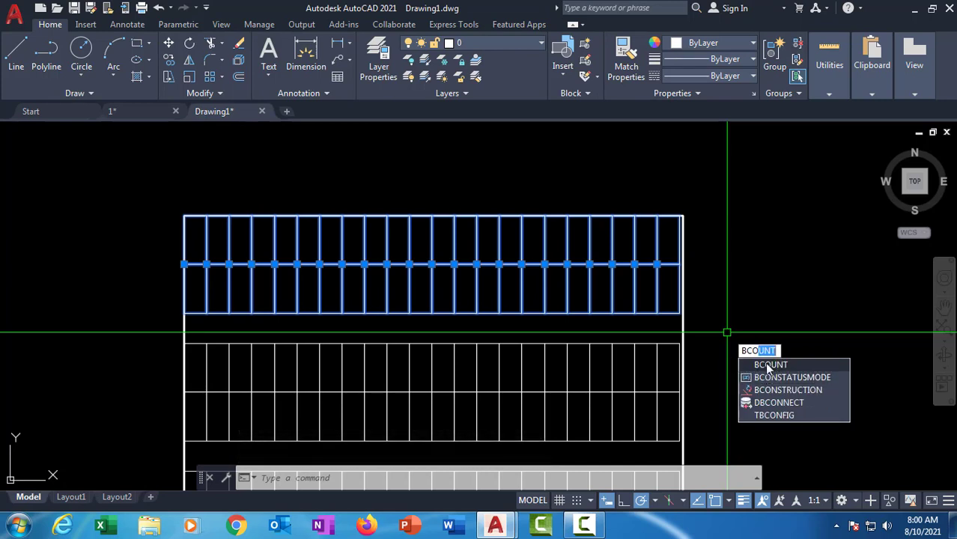
{"action": "left_click", "coordinate": [768, 365]}
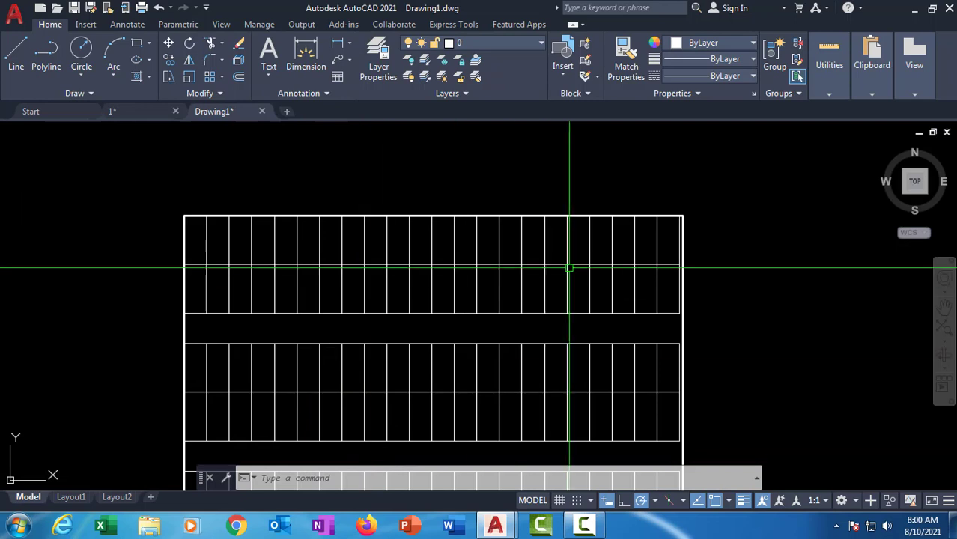
Step: Highlight the plots of the uppermost double row again to check them and clear the selection
{"action": "middle_click_drag", "start_coordinate": [620, 264], "coordinate": [751, 242]}
{"action": "scroll", "coordinate": [694, 241], "scroll_direction": "up", "scroll_amount": 1}
{"action": "scroll", "coordinate": [692, 252], "scroll_direction": "down", "scroll_amount": 1}
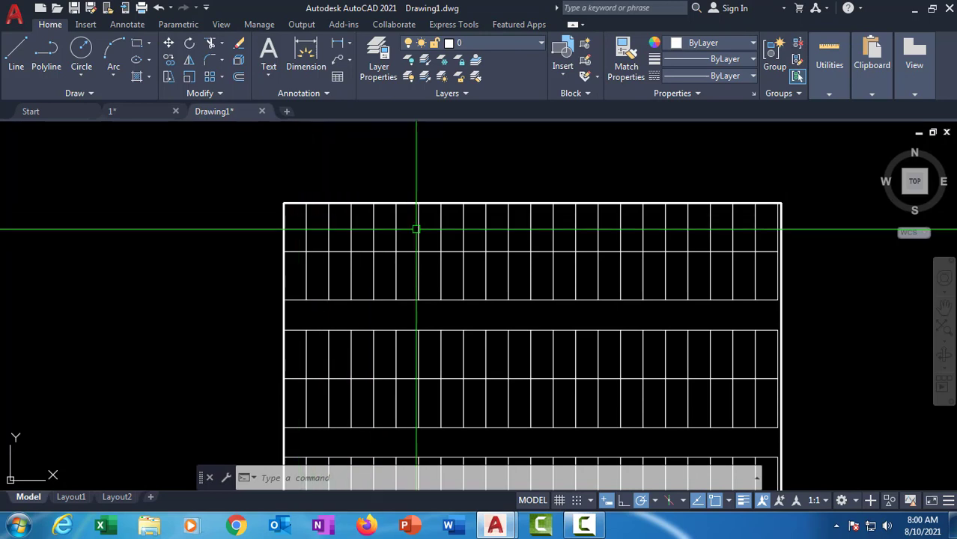
{"action": "left_click", "coordinate": [774, 311]}
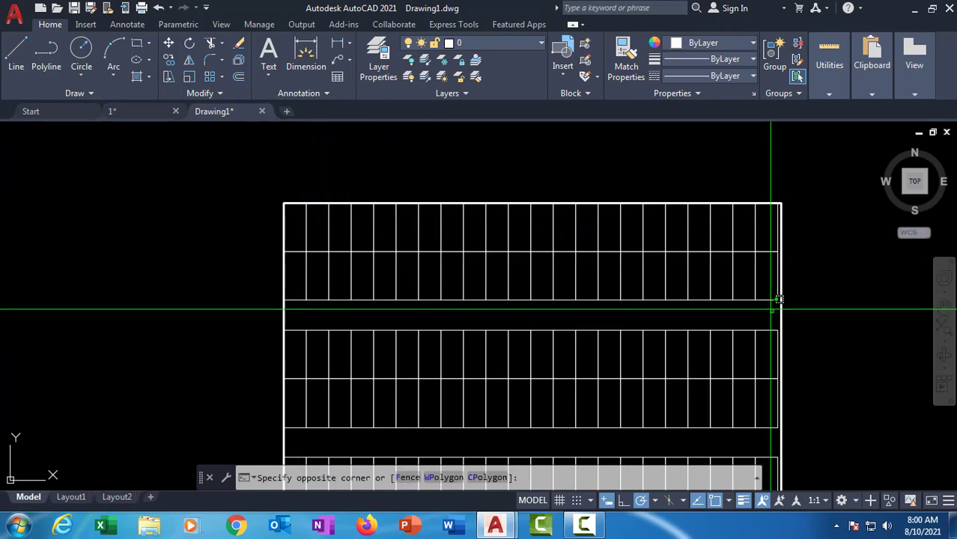
{"action": "left_click", "coordinate": [307, 236]}
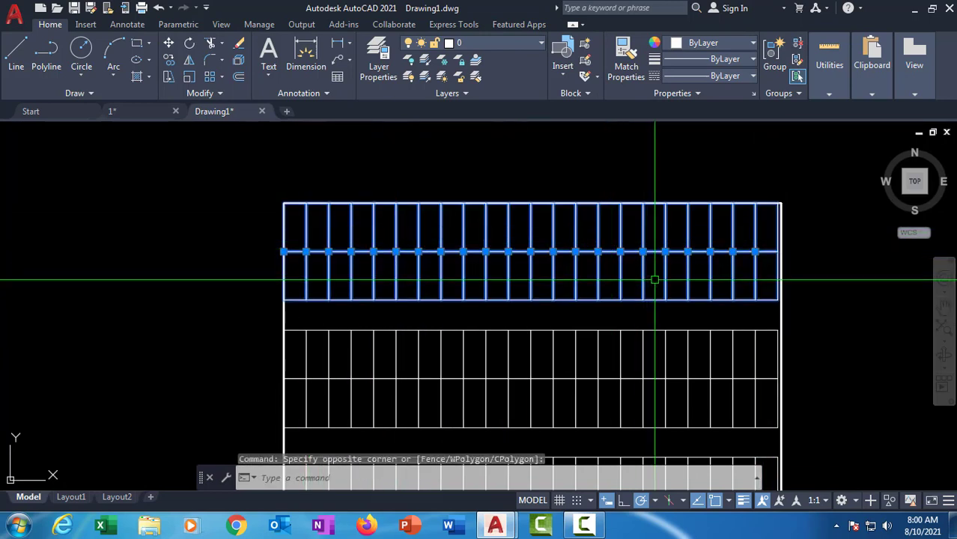
{"action": "scroll", "coordinate": [653, 273], "scroll_direction": "down", "scroll_amount": 4}
{"action": "middle_click_drag", "start_coordinate": [633, 238], "coordinate": [484, 183]}
{"action": "key", "text": "Escape"}
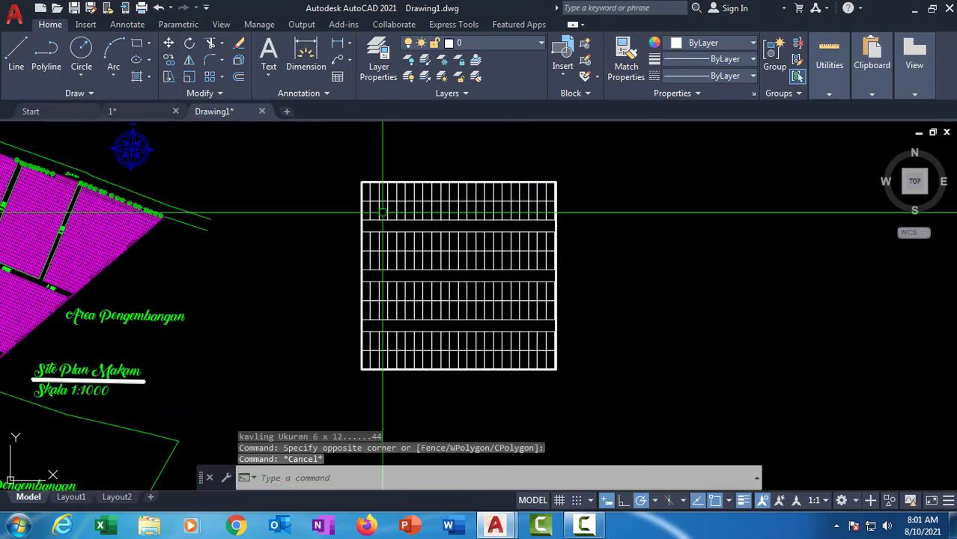
Step: Select the plots in all four double rows of the frame and count the blocks with BCOUNT
{"action": "left_click", "coordinate": [318, 165]}
{"action": "left_click", "coordinate": [593, 222]}
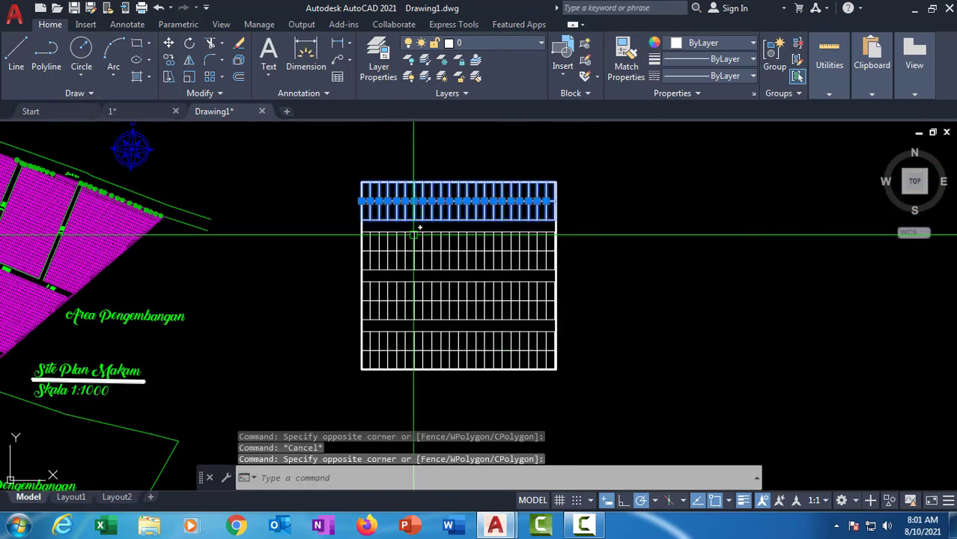
{"action": "left_click", "coordinate": [320, 222]}
{"action": "left_click", "coordinate": [599, 374]}
{"action": "scroll", "coordinate": [562, 254], "scroll_direction": "up", "scroll_amount": 5}
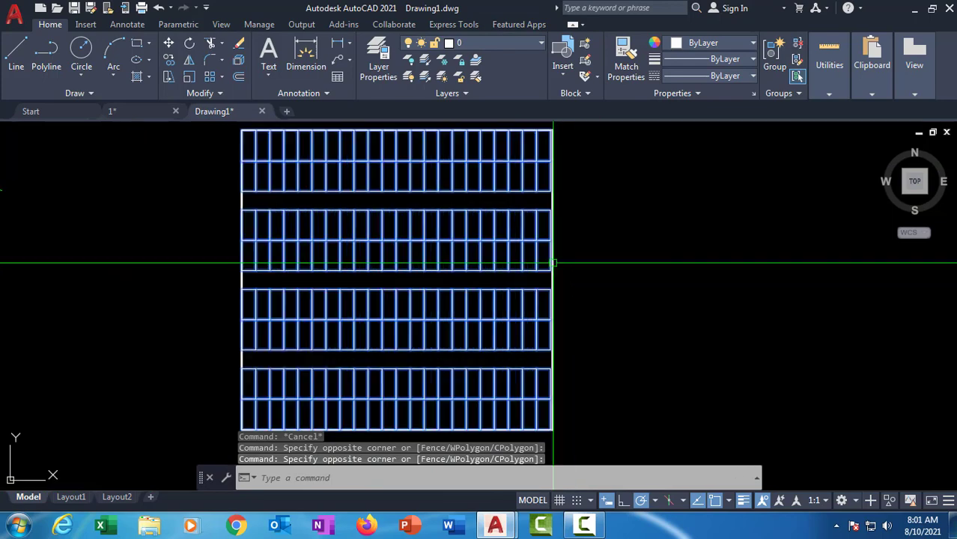
{"action": "middle_click_drag", "start_coordinate": [567, 322], "coordinate": [568, 351]}
{"action": "scroll", "coordinate": [568, 351], "scroll_direction": "down", "scroll_amount": 2}
{"action": "middle_click_drag", "start_coordinate": [515, 306], "coordinate": [577, 265]}
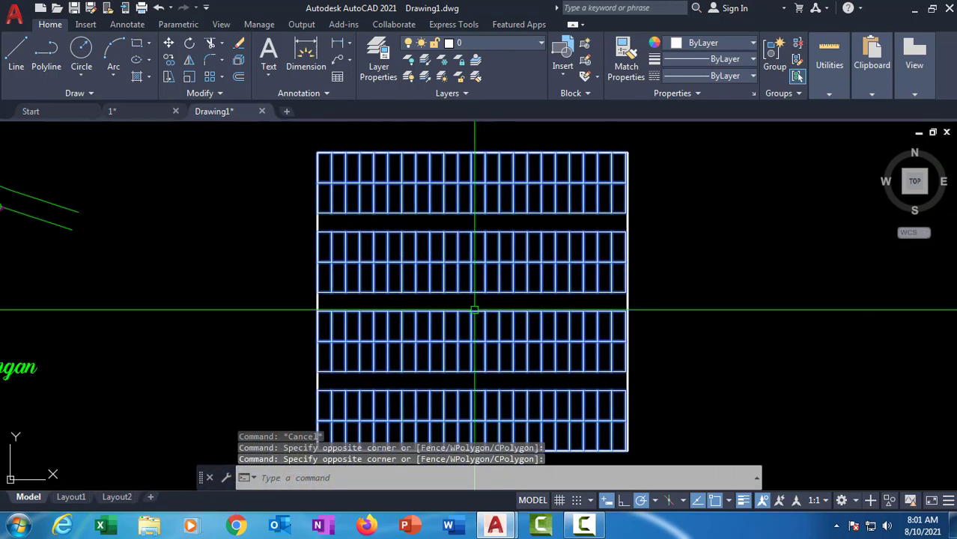
{"action": "middle_click_drag", "start_coordinate": [496, 273], "coordinate": [487, 203]}
{"action": "middle_click_drag", "start_coordinate": [507, 312], "coordinate": [502, 383]}
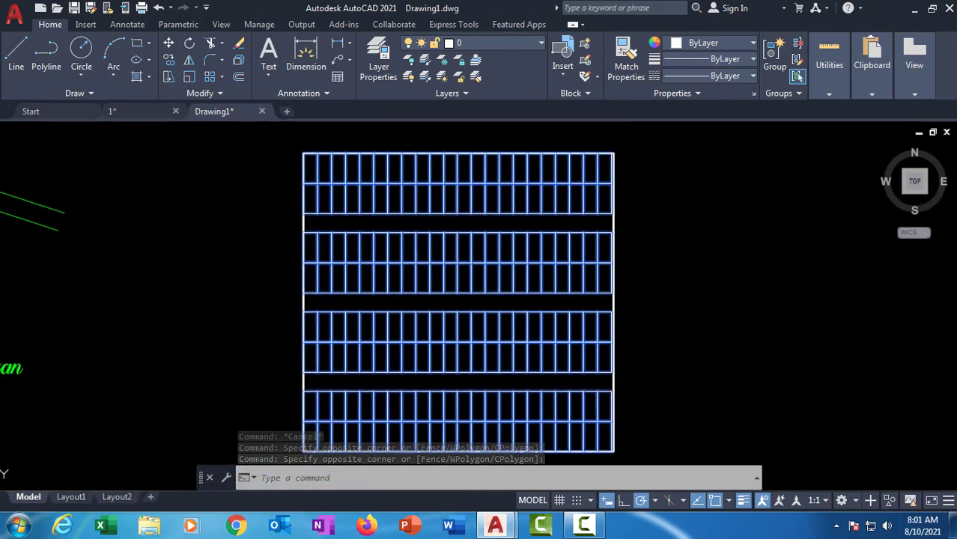
{"action": "type", "text": "bco"}
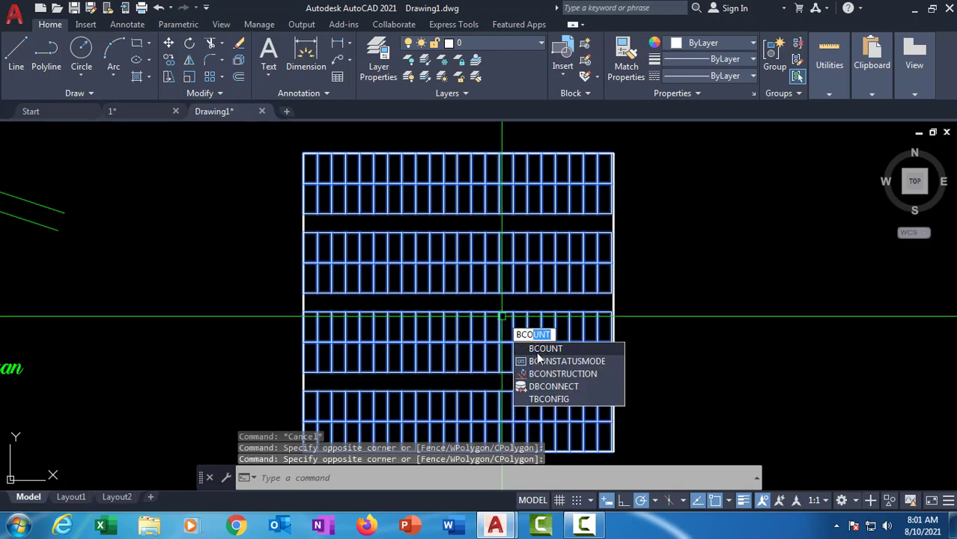
{"action": "key", "text": "Return"}
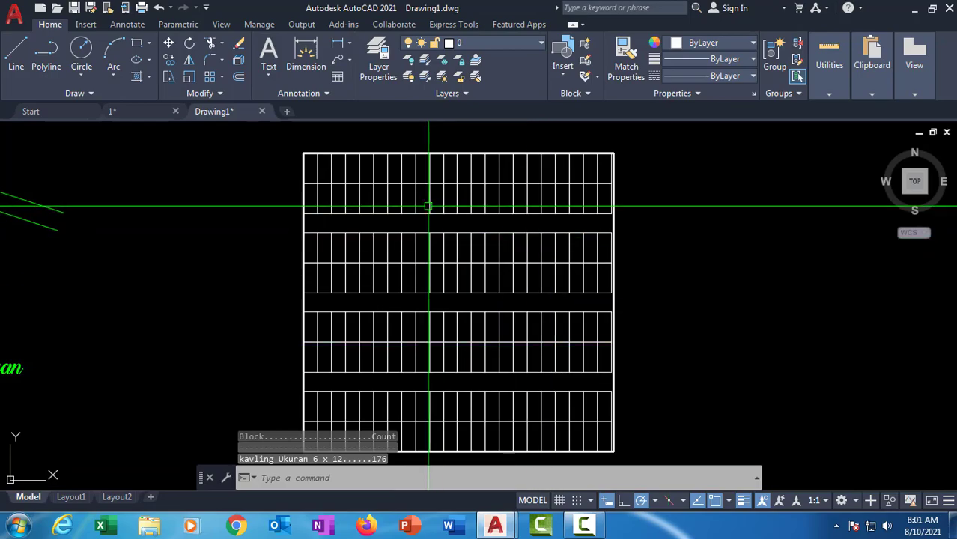
Step: Examine the site plan's middle plot section between the Row 4 and Row 3 roads, selecting single plots near its lower edge
{"action": "scroll", "coordinate": [446, 247], "scroll_direction": "down", "scroll_amount": 6}
{"action": "scroll", "coordinate": [257, 263], "scroll_direction": "up", "scroll_amount": 8}
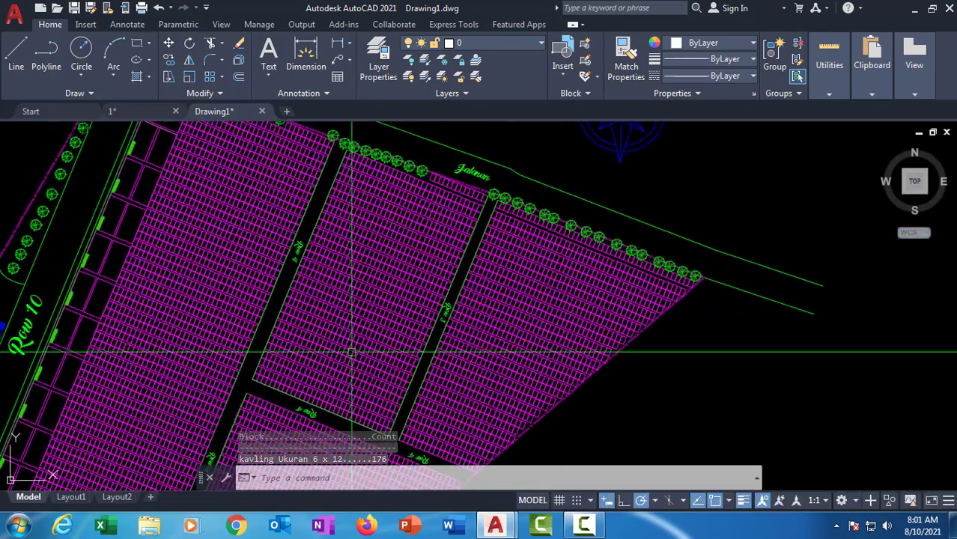
{"action": "middle_click_drag", "start_coordinate": [351, 387], "coordinate": [369, 282]}
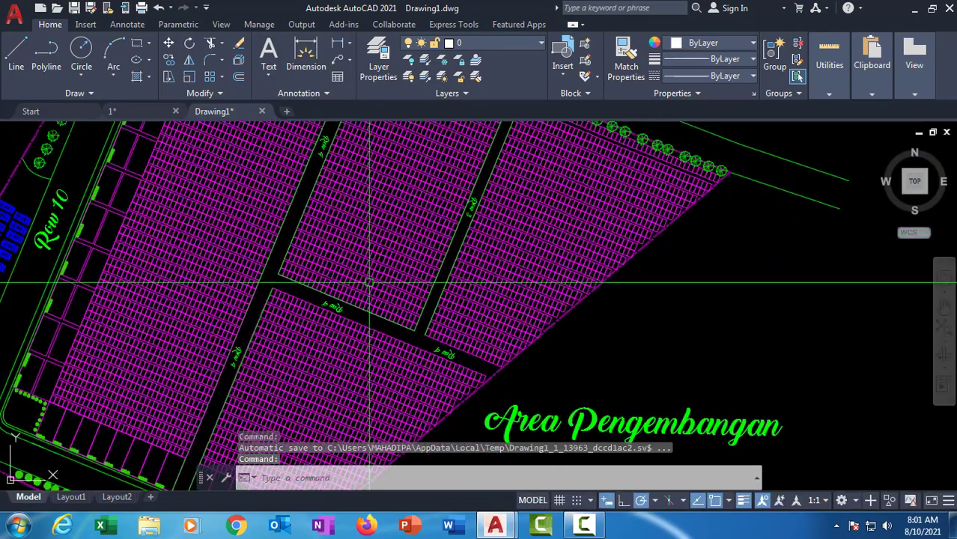
{"action": "scroll", "coordinate": [357, 294], "scroll_direction": "up", "scroll_amount": 4}
{"action": "left_click", "coordinate": [362, 294]}
{"action": "middle_click_drag", "start_coordinate": [402, 232], "coordinate": [344, 310]}
{"action": "scroll", "coordinate": [344, 310], "scroll_direction": "down", "scroll_amount": 2}
{"action": "left_click", "coordinate": [393, 231]}
{"action": "scroll", "coordinate": [404, 374], "scroll_direction": "up", "scroll_amount": 4}
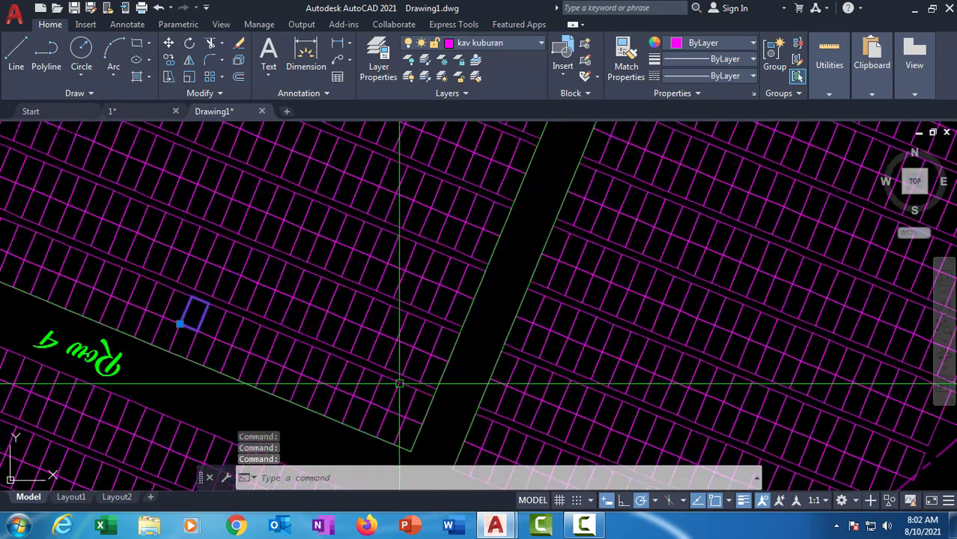
{"action": "key", "text": "Escape"}
{"action": "left_click", "coordinate": [410, 406]}
{"action": "scroll", "coordinate": [378, 392], "scroll_direction": "down", "scroll_amount": 5}
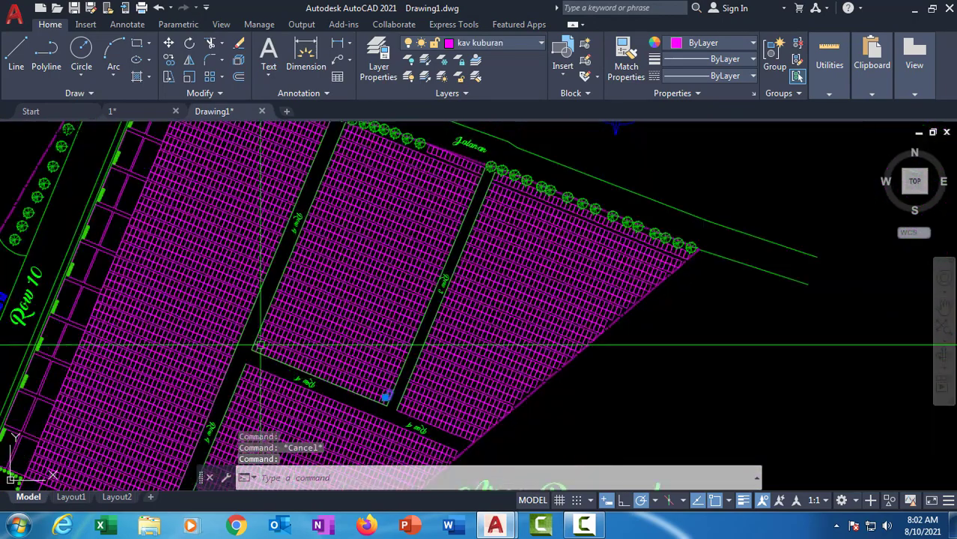
{"action": "scroll", "coordinate": [309, 281], "scroll_direction": "up", "scroll_amount": 2}
{"action": "middle_click_drag", "start_coordinate": [379, 198], "coordinate": [325, 282]}
{"action": "scroll", "coordinate": [325, 282], "scroll_direction": "down", "scroll_amount": 4}
{"action": "middle_click_drag", "start_coordinate": [387, 256], "coordinate": [405, 189]}
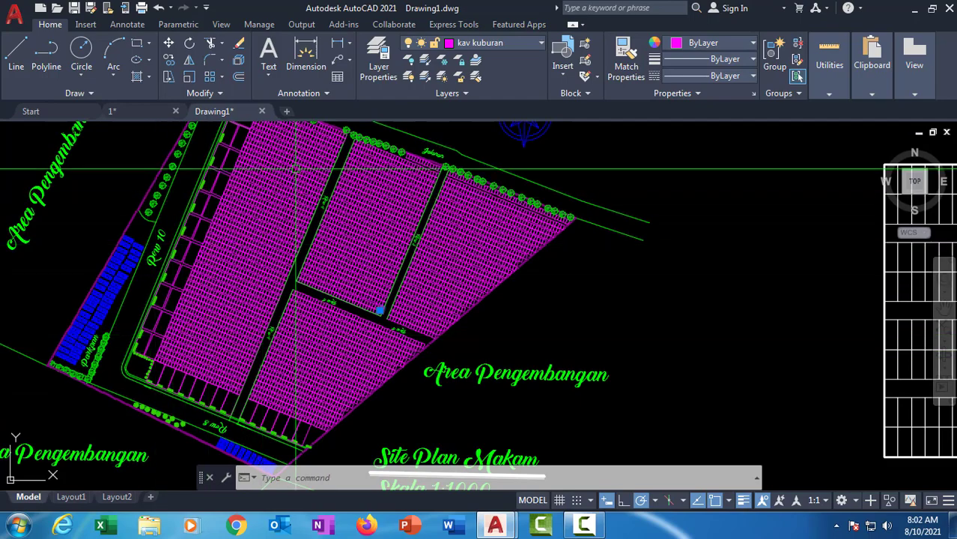
Step: Check the boundary line between the Row 4 road and the middle plot section by selecting it, and clear the selection
{"action": "middle_click_drag", "start_coordinate": [367, 201], "coordinate": [370, 219]}
{"action": "scroll", "coordinate": [341, 167], "scroll_direction": "up", "scroll_amount": 6}
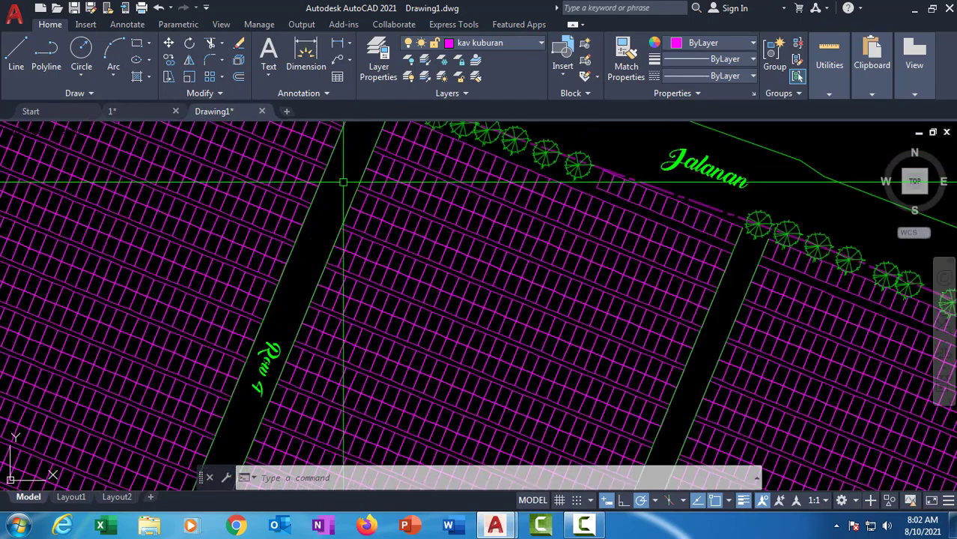
{"action": "key", "text": "Escape"}
{"action": "left_click", "coordinate": [364, 174]}
{"action": "scroll", "coordinate": [364, 173], "scroll_direction": "down", "scroll_amount": 5}
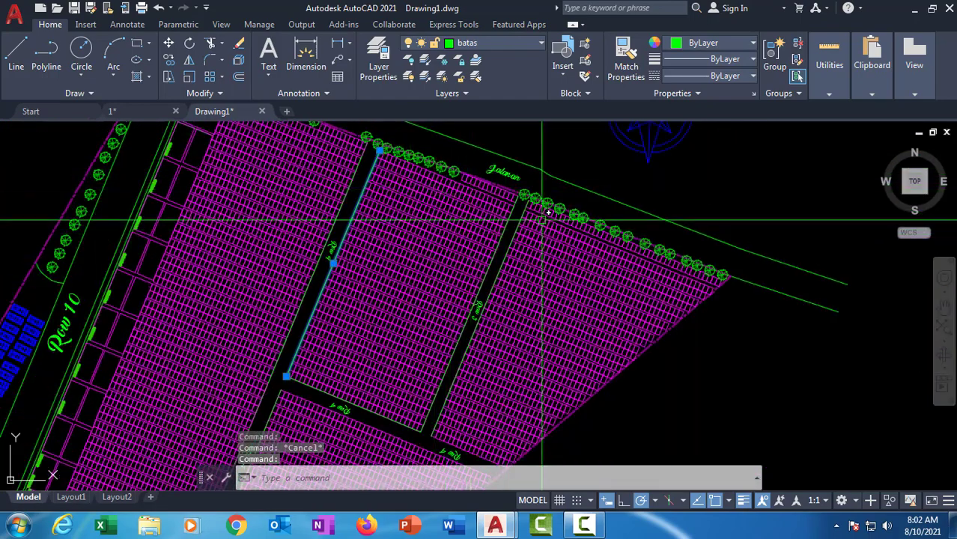
{"action": "scroll", "coordinate": [524, 194], "scroll_direction": "up", "scroll_amount": 5}
{"action": "key", "text": "Escape"}
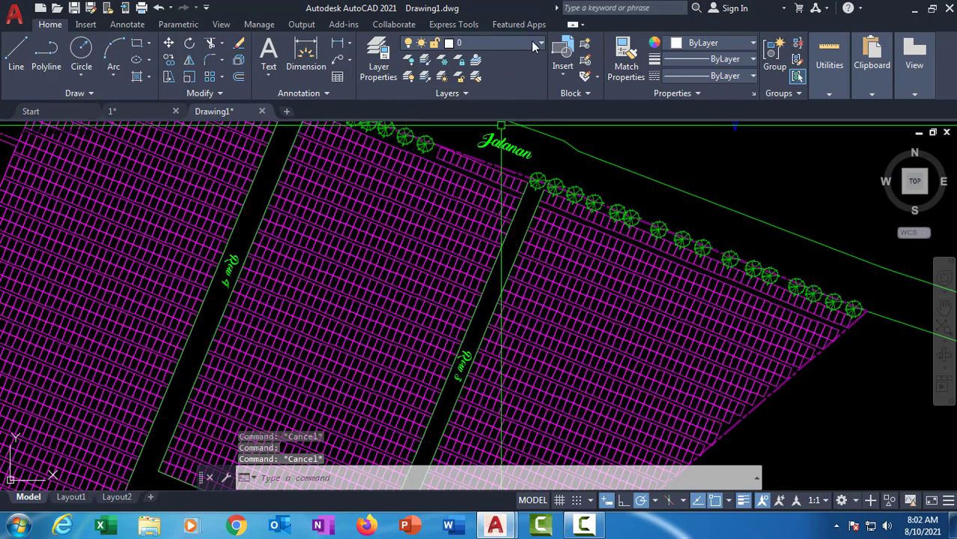
Step: Freeze the layers arbres, batas and VEGETASI
{"action": "left_click", "coordinate": [531, 42]}
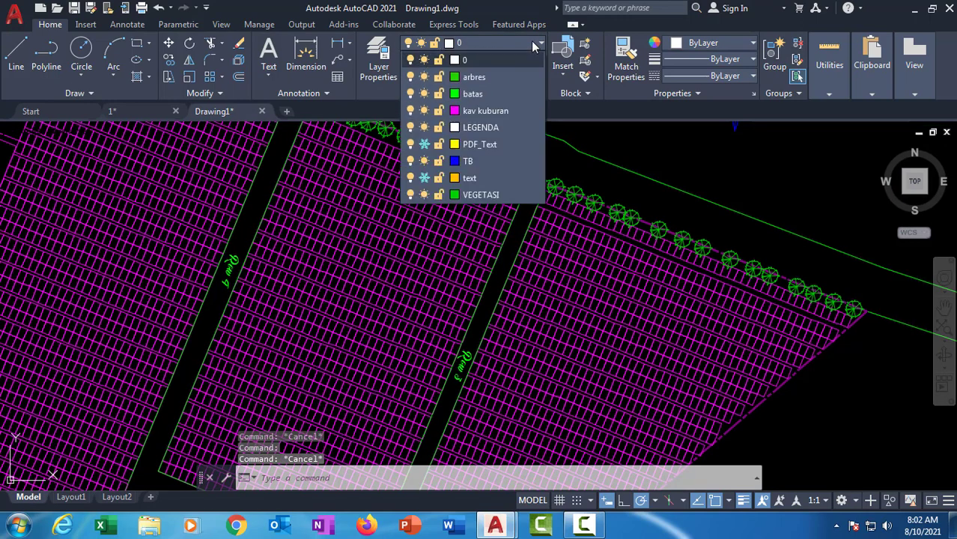
{"action": "left_click", "coordinate": [424, 78]}
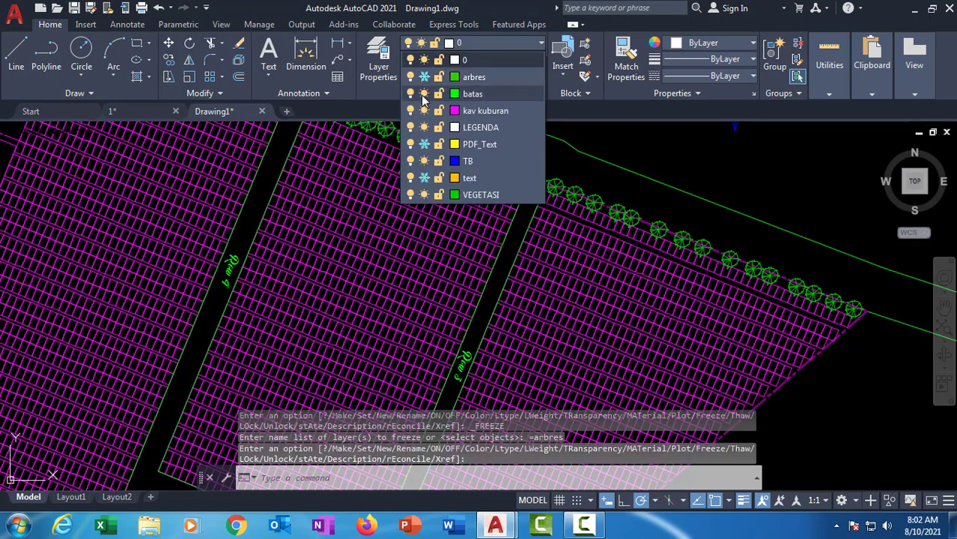
{"action": "left_click", "coordinate": [424, 94]}
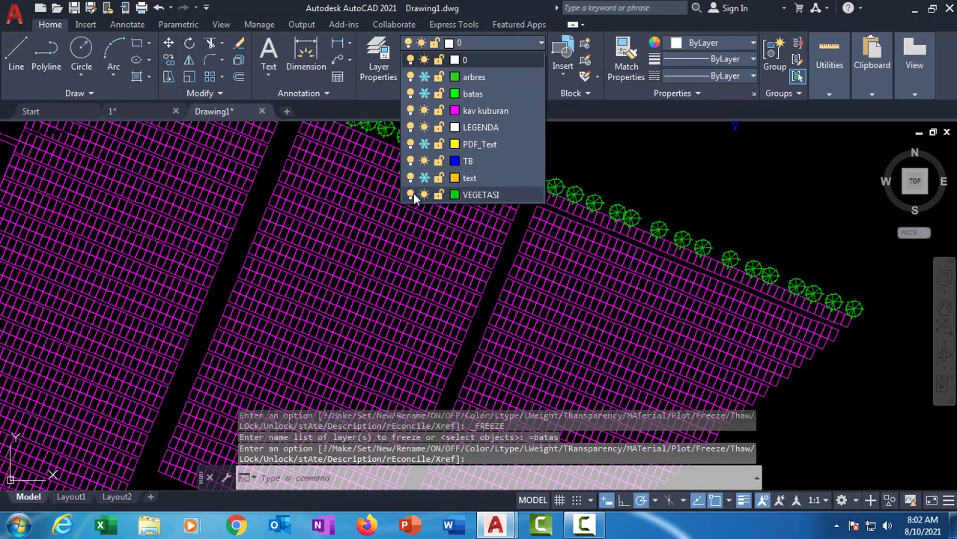
{"action": "left_click", "coordinate": [423, 195]}
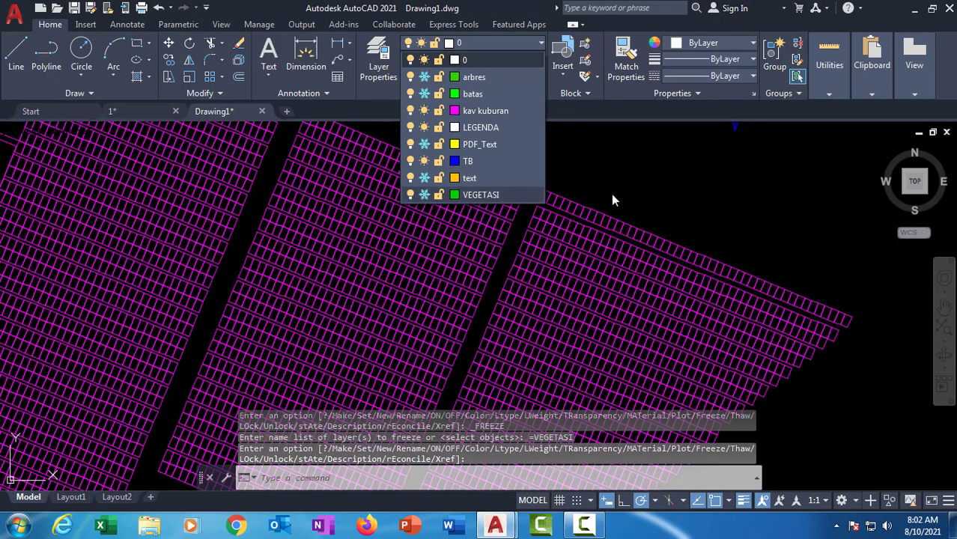
{"action": "left_click", "coordinate": [613, 199]}
Step: Examine the magenta plots across the site plan with the boundary and vegetation layers frozen, checking a single plot near the upper edge
{"action": "scroll", "coordinate": [616, 190], "scroll_direction": "down", "scroll_amount": 6}
{"action": "middle_click_drag", "start_coordinate": [617, 190], "coordinate": [603, 167]}
{"action": "scroll", "coordinate": [430, 286], "scroll_direction": "up", "scroll_amount": 4}
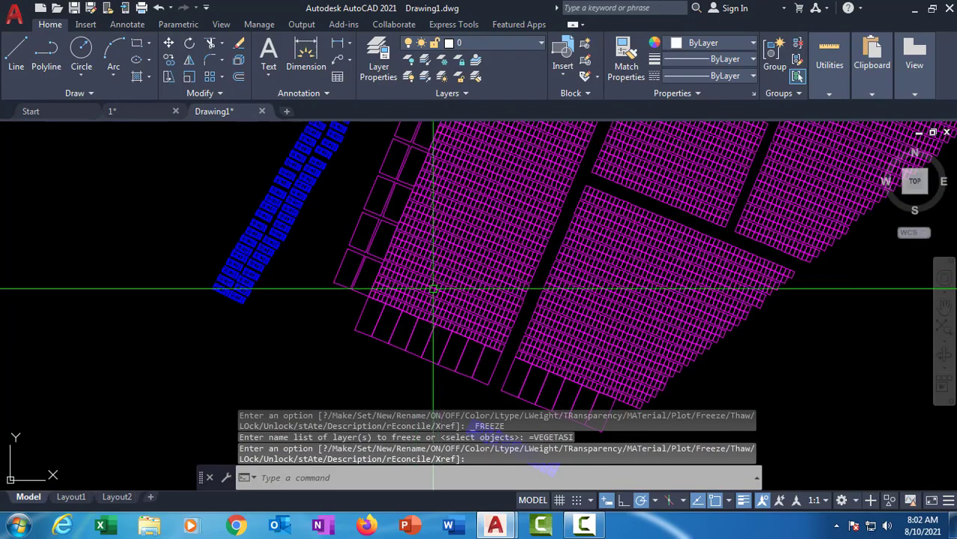
{"action": "scroll", "coordinate": [436, 288], "scroll_direction": "up", "scroll_amount": 4}
{"action": "mouse_move", "coordinate": [447, 284]}
{"action": "middle_mouse_down"}
{"action": "mouse_move", "coordinate": [167, 207]}
{"action": "mouse_move", "coordinate": [197, 214]}
{"action": "middle_mouse_up"}
{"action": "scroll", "coordinate": [210, 216], "scroll_direction": "down", "scroll_amount": 4}
{"action": "middle_click_drag", "start_coordinate": [385, 248], "coordinate": [309, 317]}
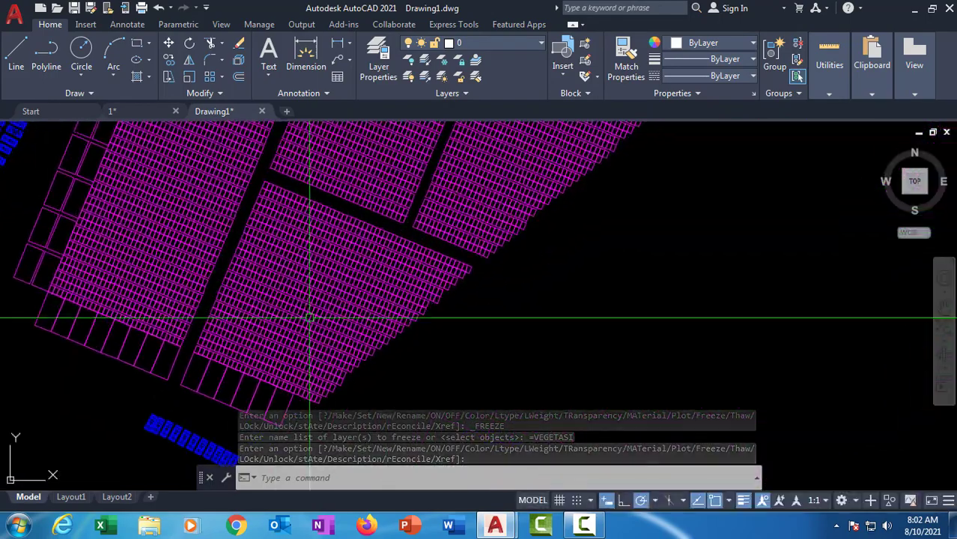
{"action": "scroll", "coordinate": [438, 203], "scroll_direction": "down", "scroll_amount": 4}
{"action": "scroll", "coordinate": [450, 207], "scroll_direction": "up", "scroll_amount": 5}
{"action": "left_click", "coordinate": [381, 235]}
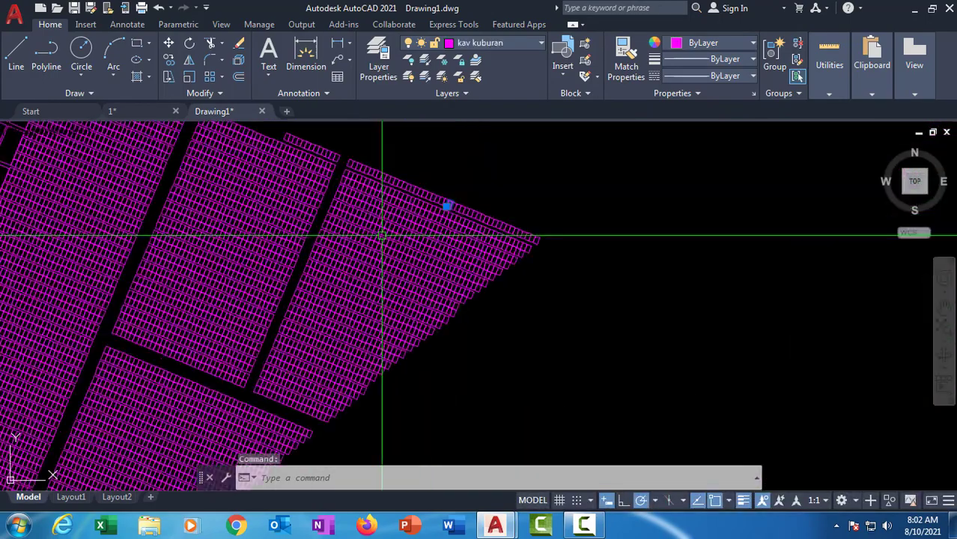
{"action": "scroll", "coordinate": [389, 228], "scroll_direction": "up", "scroll_amount": 3}
{"action": "scroll", "coordinate": [539, 128], "scroll_direction": "down", "scroll_amount": 8}
{"action": "key", "text": "Escape"}
{"action": "scroll", "coordinate": [236, 271], "scroll_direction": "up", "scroll_amount": 6}
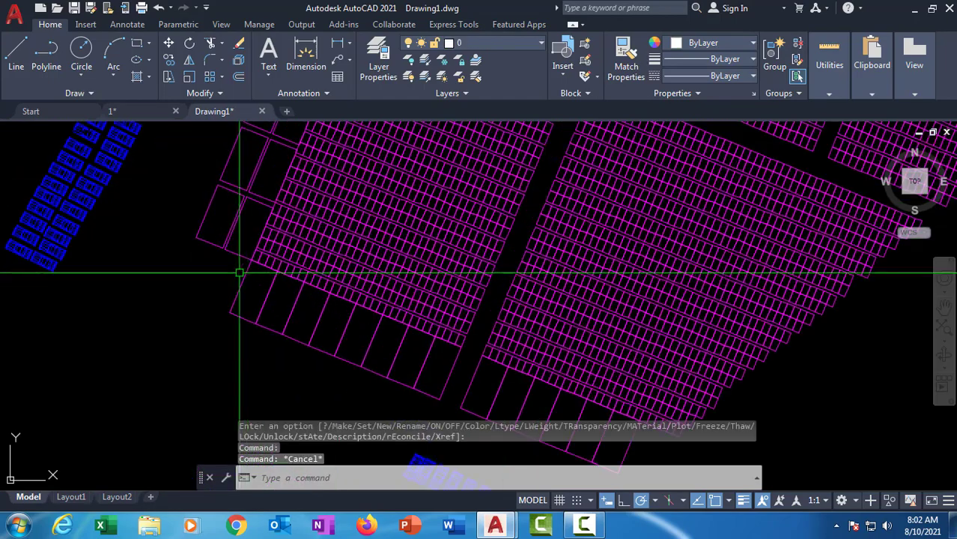
Step: Select the small standard grave plots in all four sections of the site plan with a window polygon, excluding the large edge plots
{"action": "scroll", "coordinate": [240, 273], "scroll_direction": "up", "scroll_amount": 3}
{"action": "left_click", "coordinate": [229, 251]}
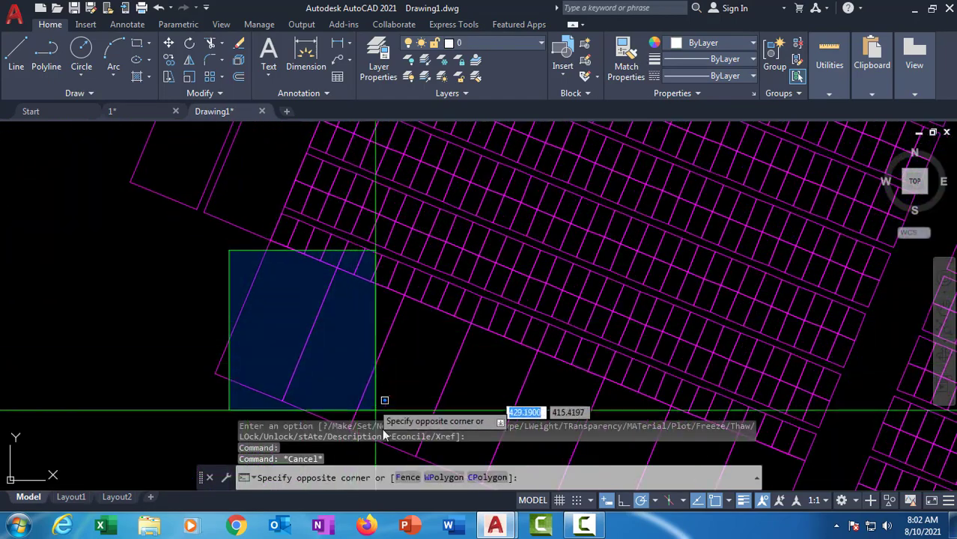
{"action": "left_click", "coordinate": [437, 479]}
{"action": "scroll", "coordinate": [581, 389], "scroll_direction": "down", "scroll_amount": 3}
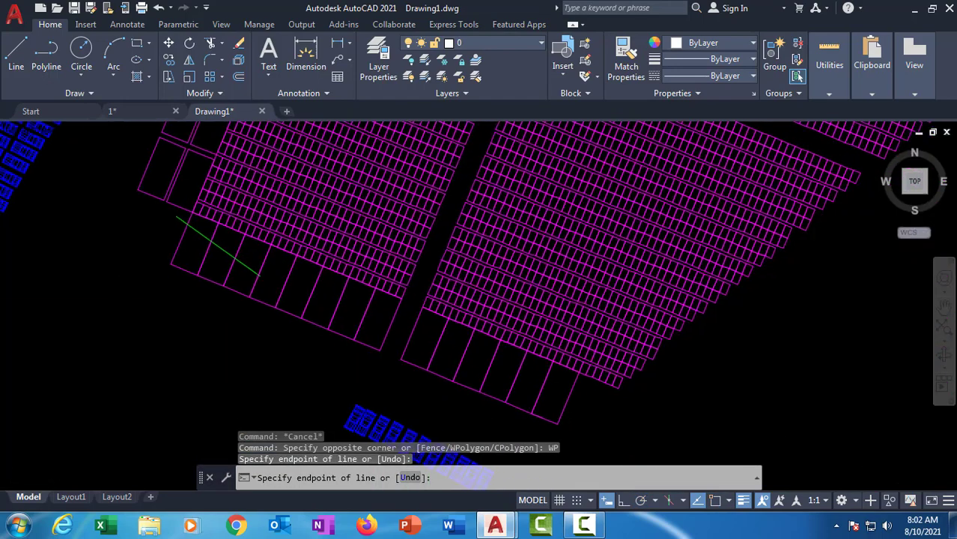
{"action": "left_click", "coordinate": [600, 400]}
{"action": "scroll", "coordinate": [660, 378], "scroll_direction": "down", "scroll_amount": 4}
{"action": "middle_click_drag", "start_coordinate": [683, 366], "coordinate": [520, 411]}
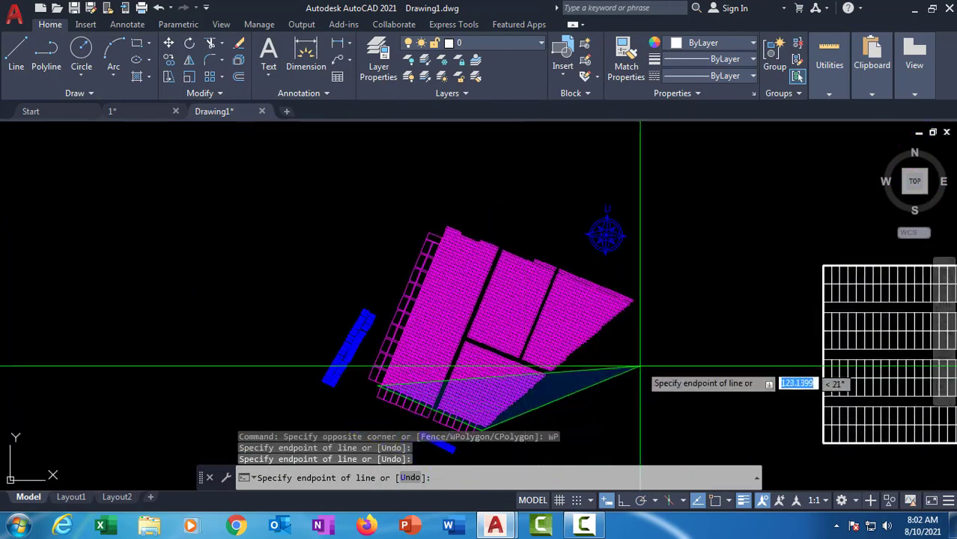
{"action": "left_click", "coordinate": [640, 364]}
{"action": "left_click", "coordinate": [651, 285]}
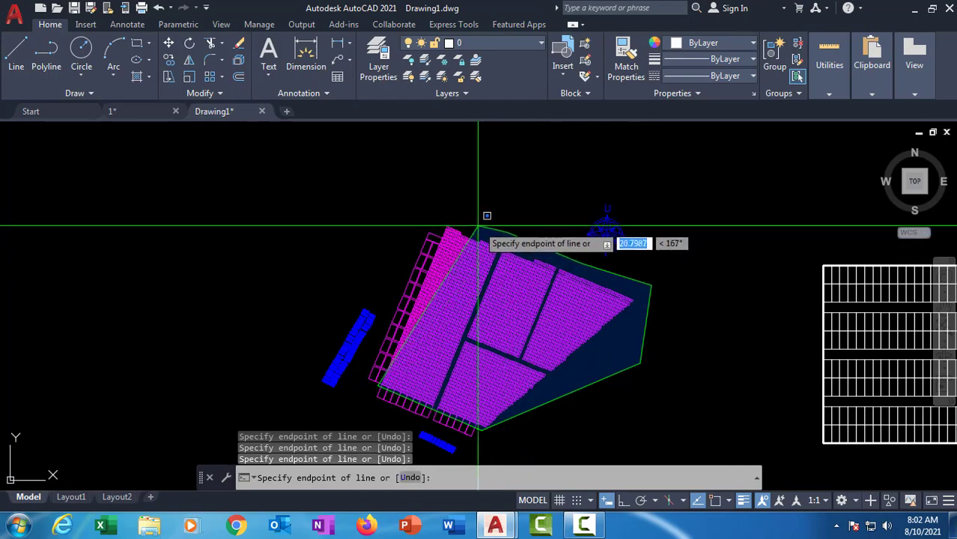
{"action": "left_click", "coordinate": [442, 218]}
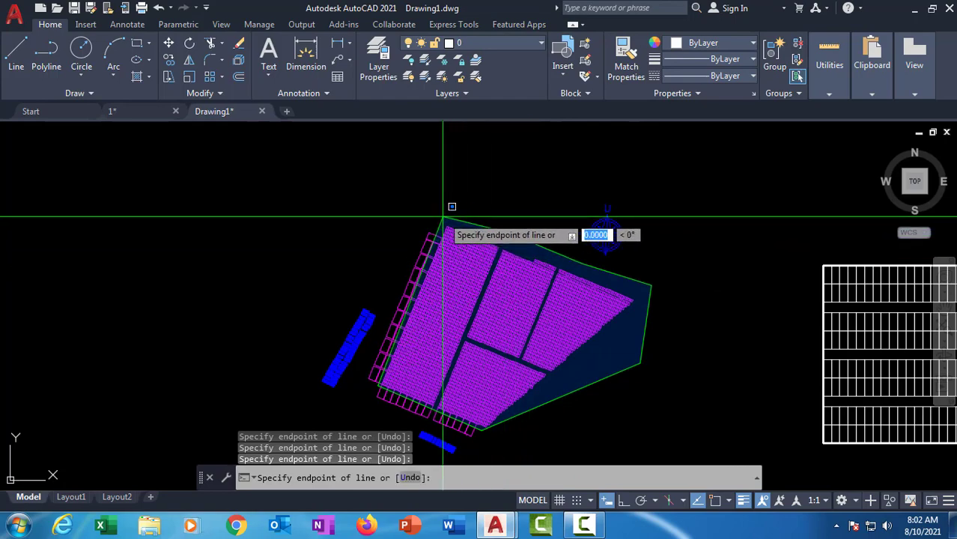
{"action": "key", "text": "Return"}
Step: Check the selected plots across the site plan's sections and count the selected blocks with BCOUNT
{"action": "scroll", "coordinate": [507, 271], "scroll_direction": "up", "scroll_amount": 4}
{"action": "middle_click_drag", "start_coordinate": [500, 270], "coordinate": [437, 200]}
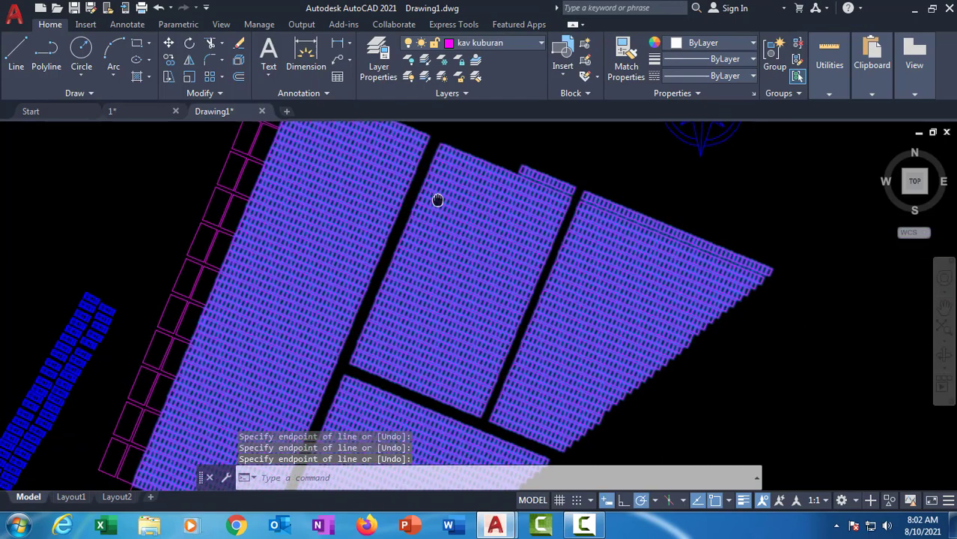
{"action": "mouse_move", "coordinate": [464, 294]}
{"action": "middle_mouse_down"}
{"action": "mouse_move", "coordinate": [443, 198]}
{"action": "mouse_move", "coordinate": [453, 235]}
{"action": "middle_mouse_up"}
{"action": "scroll", "coordinate": [351, 327], "scroll_direction": "up", "scroll_amount": 2}
{"action": "mouse_move", "coordinate": [376, 335]}
{"action": "middle_mouse_down"}
{"action": "mouse_move", "coordinate": [399, 304]}
{"action": "mouse_move", "coordinate": [406, 343]}
{"action": "middle_mouse_up"}
{"action": "type", "text": "BC"}
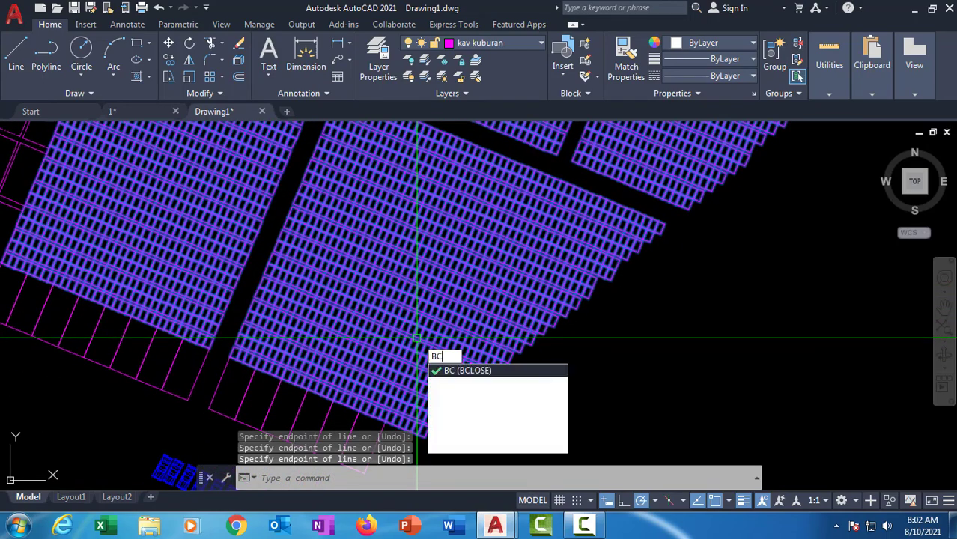
{"action": "type", "text": "O"}
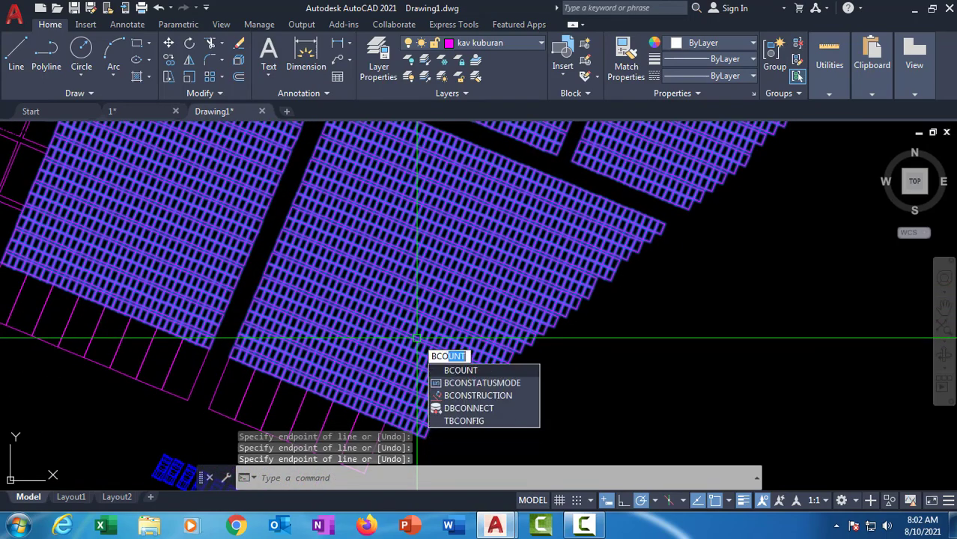
{"action": "left_click", "coordinate": [452, 371]}
{"action": "key", "text": "Return"}
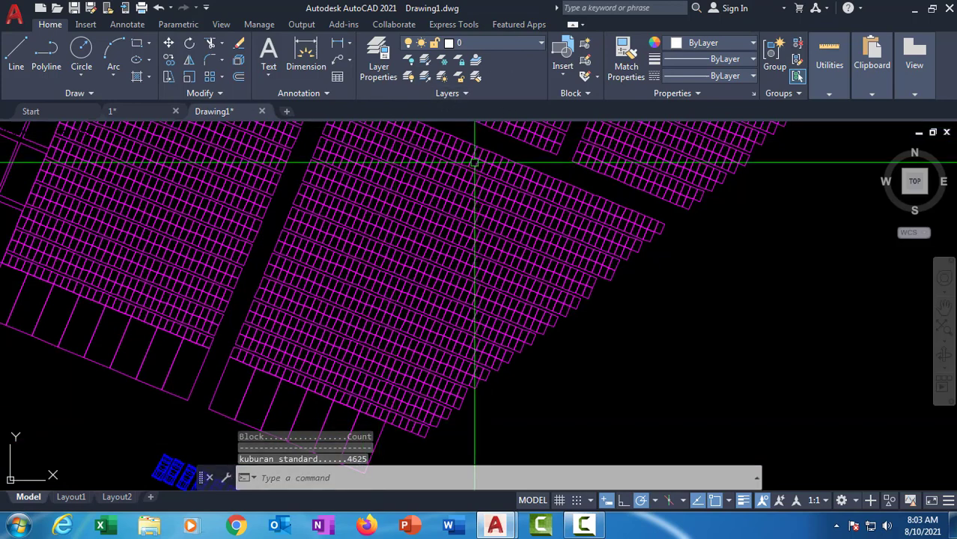
Step: Thaw the layer batas to show the site plan's boundary lines and road labels again
{"action": "left_click", "coordinate": [516, 43]}
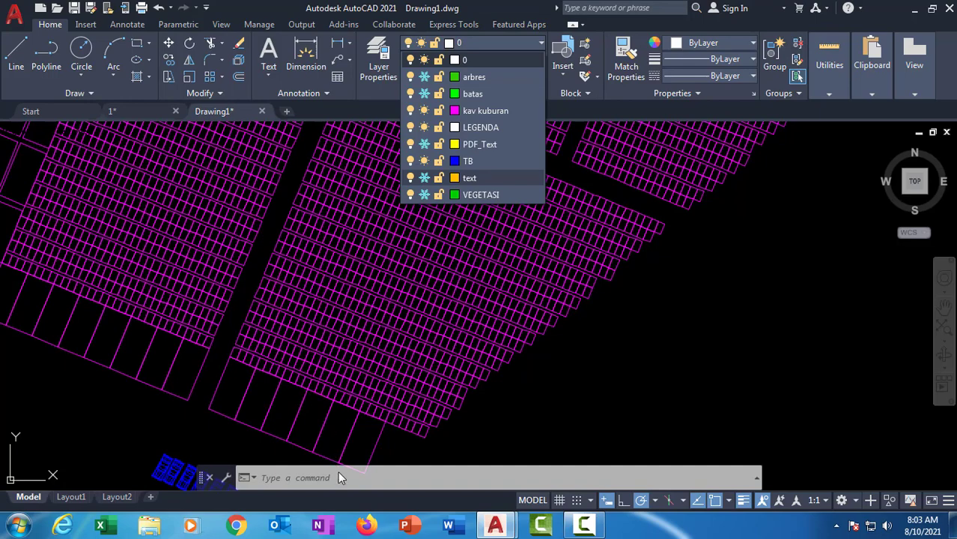
{"action": "left_click", "coordinate": [547, 399]}
{"action": "scroll", "coordinate": [531, 357], "scroll_direction": "down", "scroll_amount": 4}
{"action": "mouse_move", "coordinate": [449, 350]}
{"action": "middle_mouse_down"}
{"action": "mouse_move", "coordinate": [286, 354]}
{"action": "mouse_move", "coordinate": [229, 372]}
{"action": "middle_mouse_up"}
{"action": "middle_click_drag", "start_coordinate": [535, 311], "coordinate": [420, 341]}
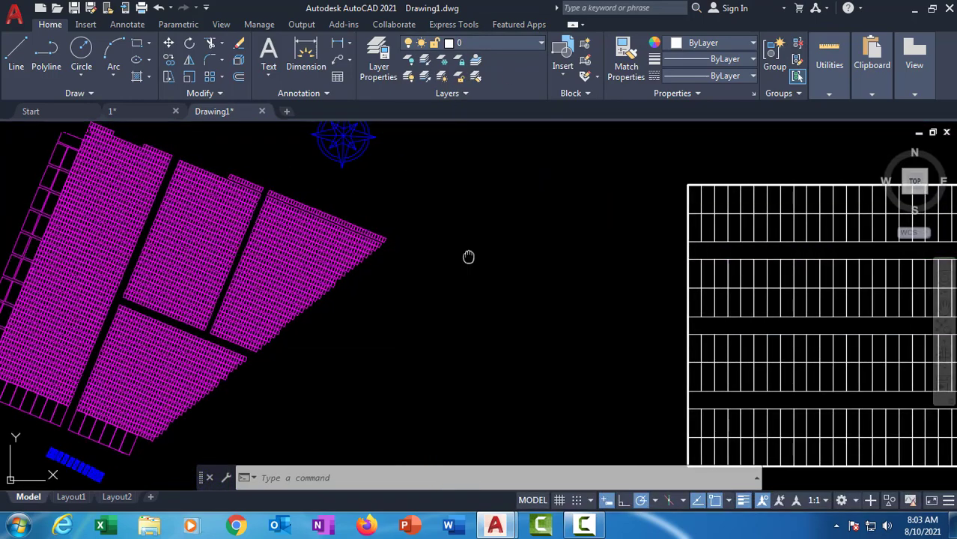
{"action": "mouse_move", "coordinate": [468, 257]}
{"action": "middle_mouse_down"}
{"action": "mouse_move", "coordinate": [504, 220]}
{"action": "mouse_move", "coordinate": [421, 228]}
{"action": "middle_mouse_up"}
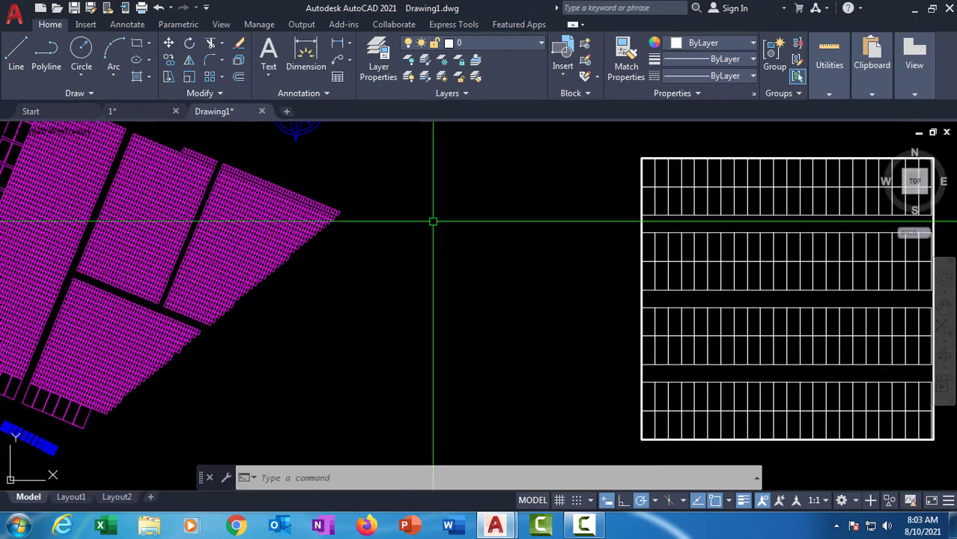
{"action": "left_click", "coordinate": [527, 44]}
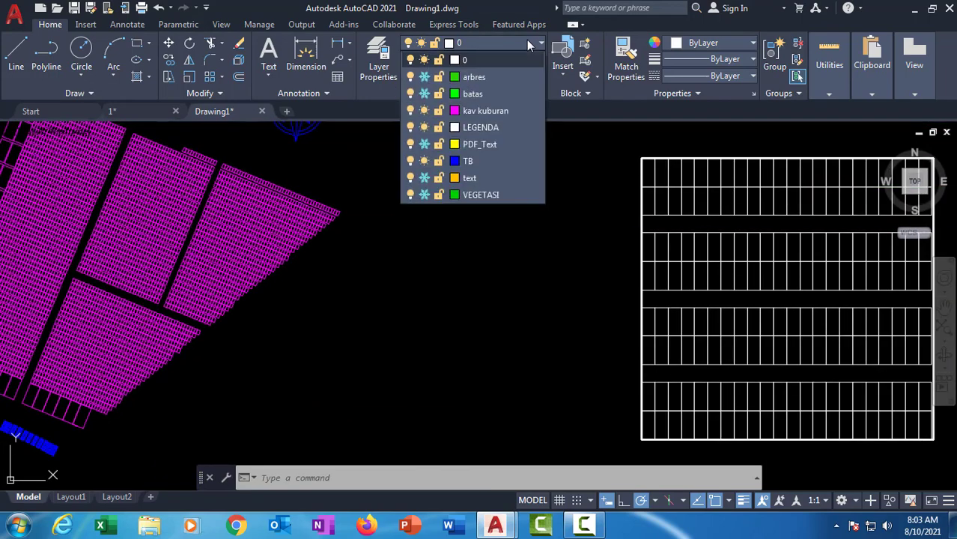
{"action": "left_click", "coordinate": [424, 95]}
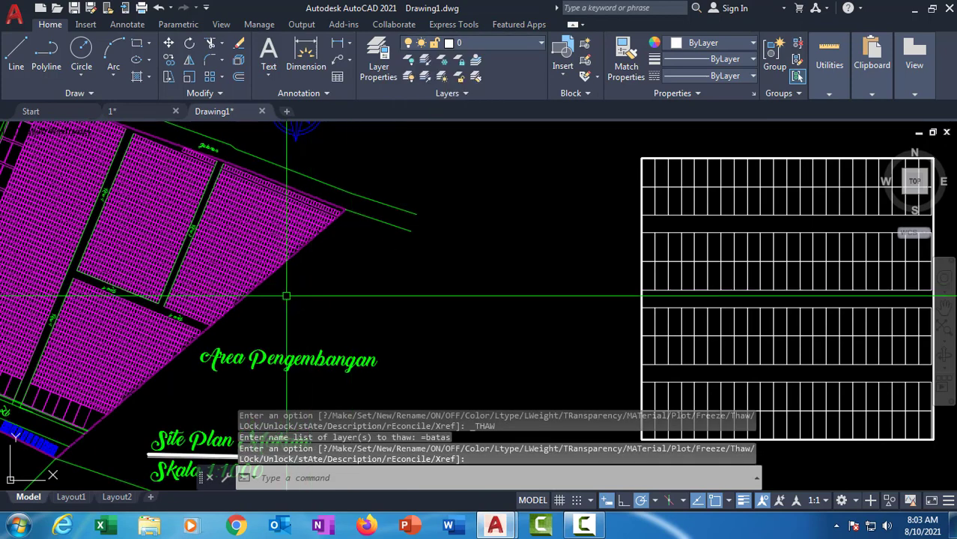
{"action": "mouse_move", "coordinate": [279, 288]}
{"action": "middle_mouse_down"}
{"action": "mouse_move", "coordinate": [406, 268]}
{"action": "mouse_move", "coordinate": [365, 303]}
{"action": "middle_mouse_up"}
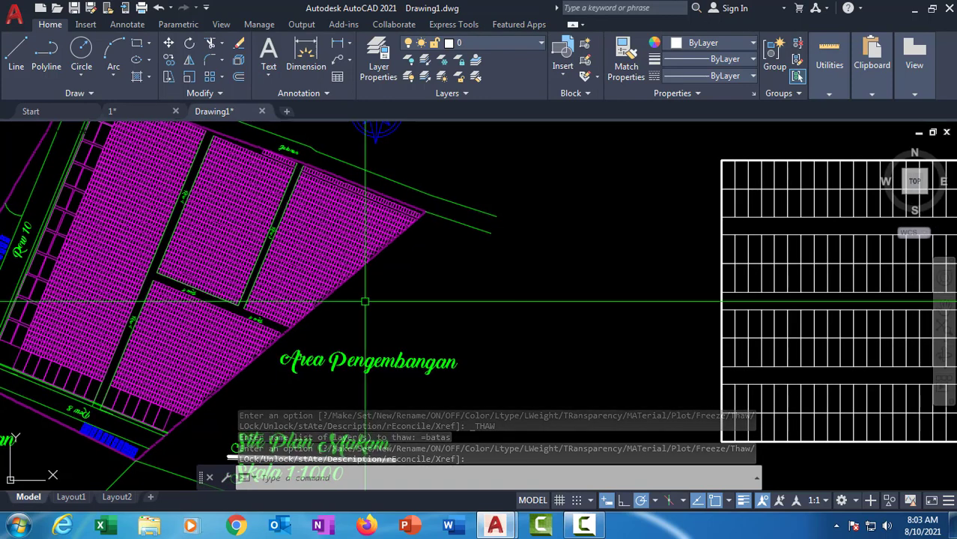